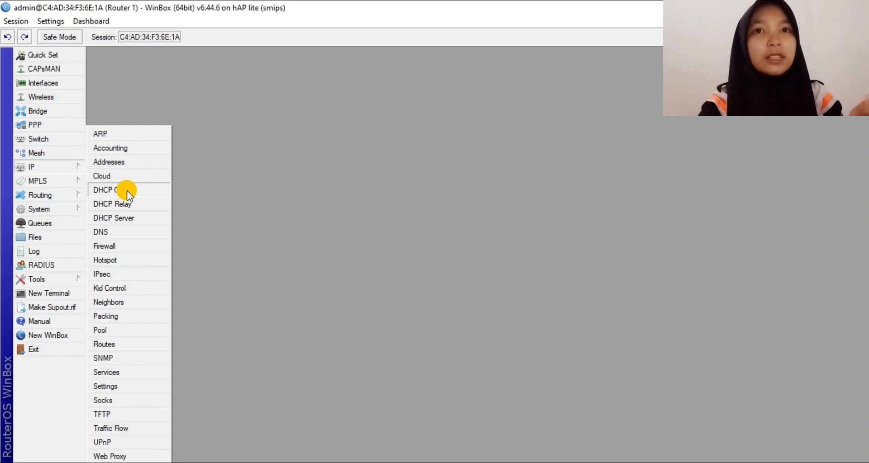
- Add a DHCP client on ether1 so the router leases 192.168.3.198/24 from upstream
click(127, 191)
click(338, 185)
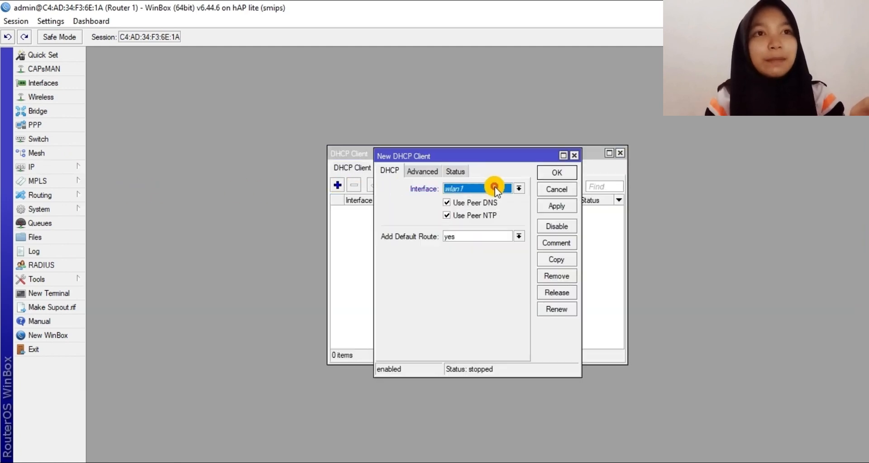
click(501, 188)
click(502, 199)
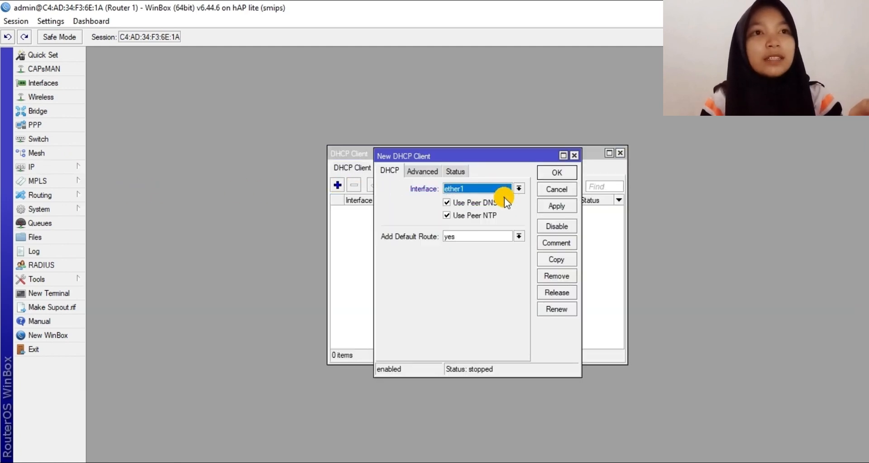
click(550, 205)
click(559, 175)
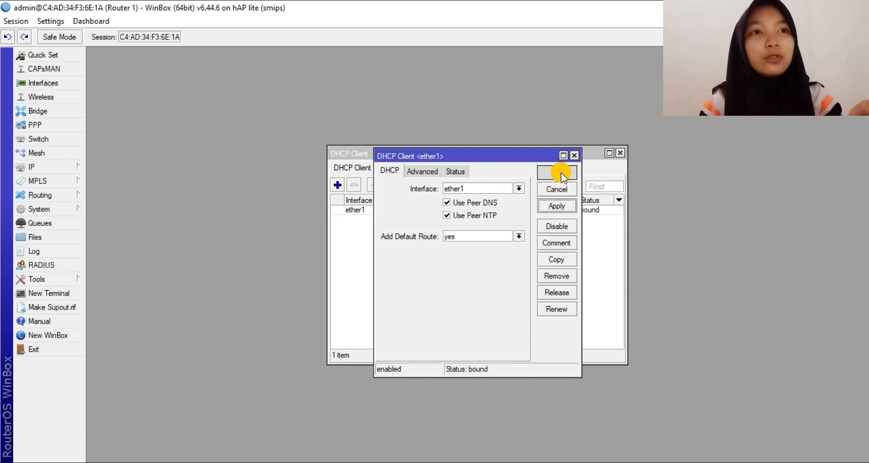
click(623, 153)
- Add the address 192.168.11.1/24 on interface ether2
click(70, 166)
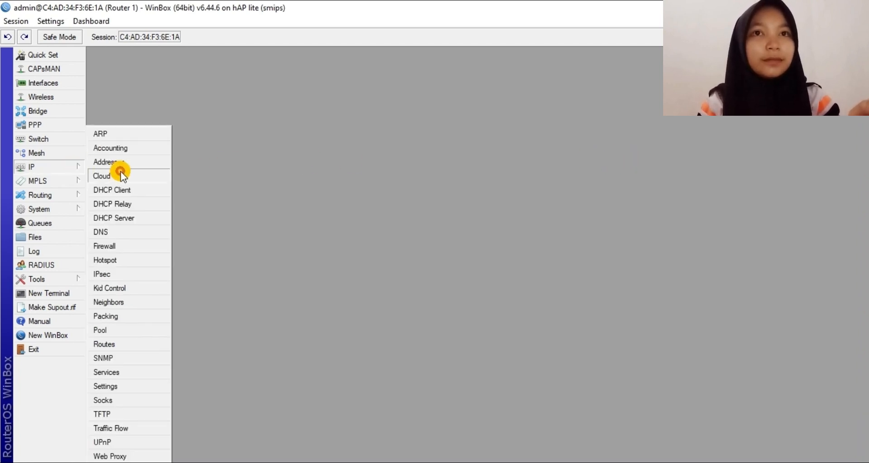
click(135, 163)
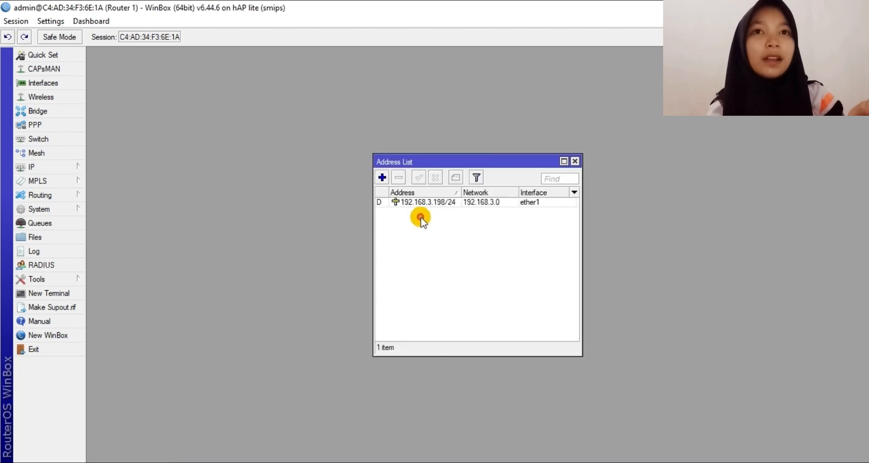
click(382, 179)
text(192.168.11.1/24)
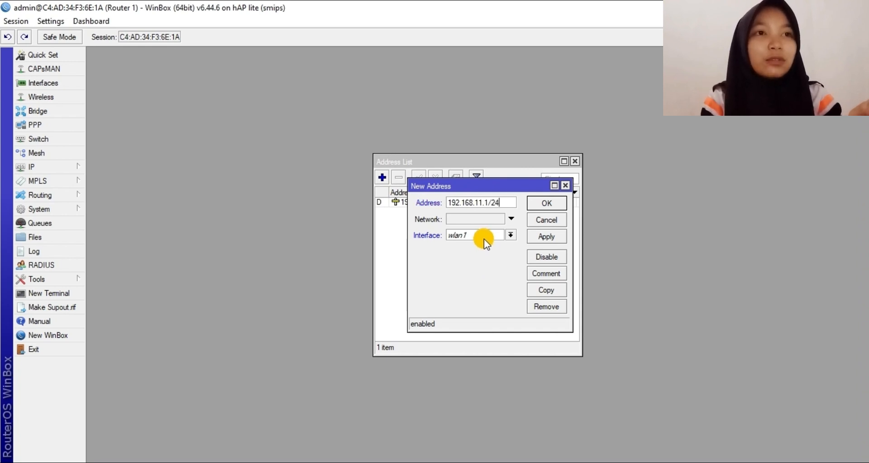
click(484, 236)
click(483, 250)
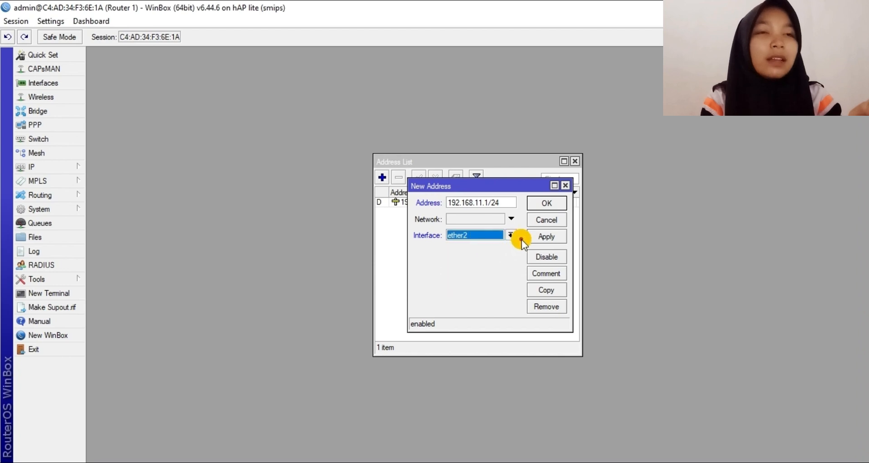
click(549, 237)
click(553, 204)
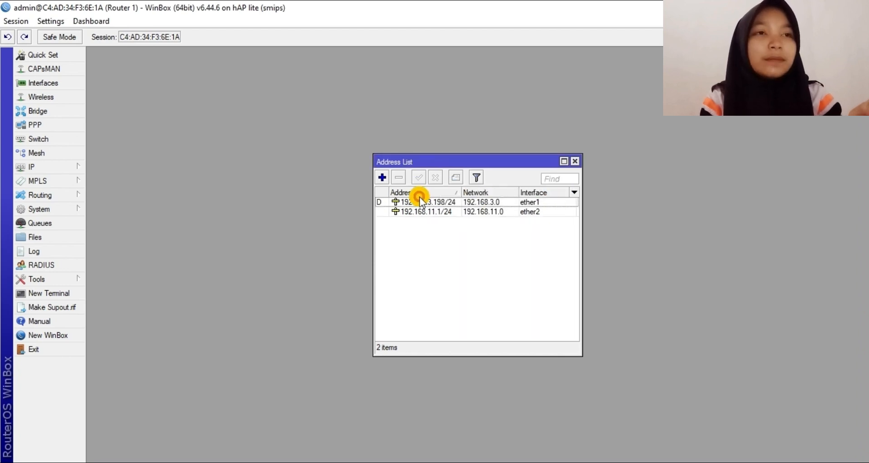
- Add the address 11.11.11.1/24 on interface ether3
click(382, 178)
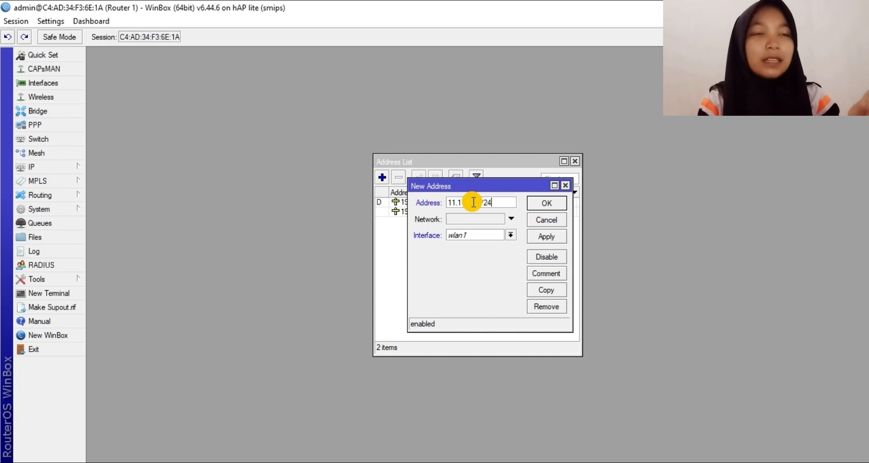
text(11.11.11.1/24)
click(496, 236)
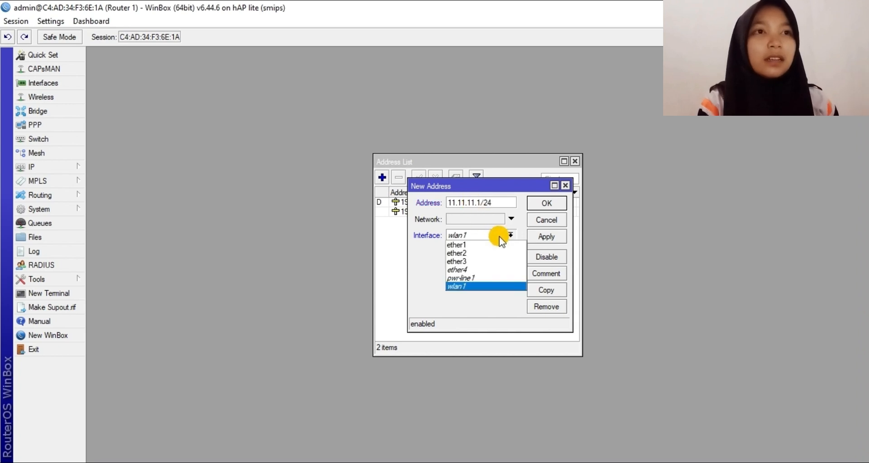
click(486, 261)
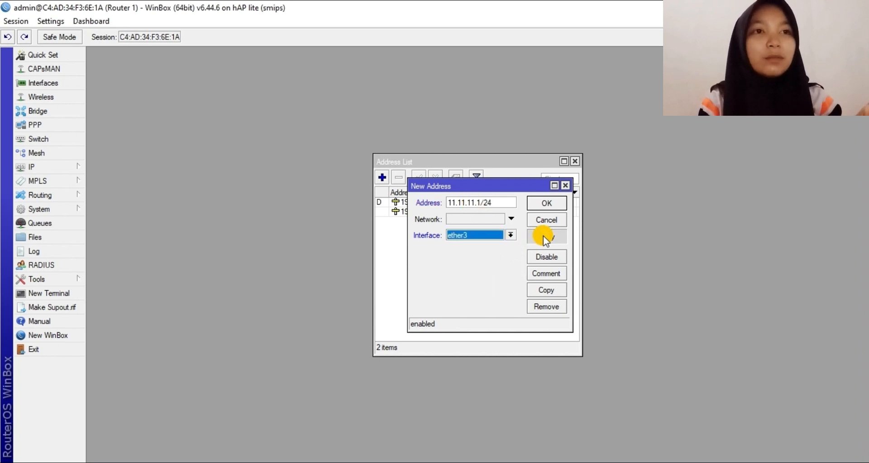
click(543, 236)
click(549, 203)
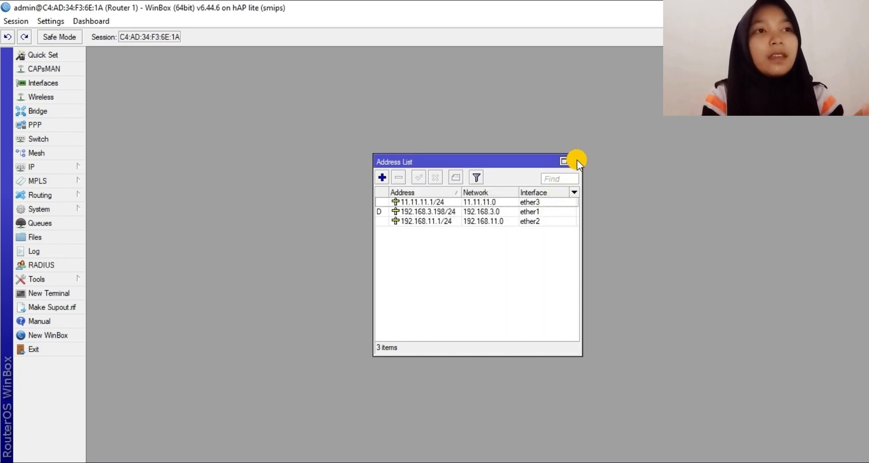
click(565, 161)
- Run DHCP Setup on ether2 for 192.168.11.0/24 with default gateway, pool, DNS and 10-minute lease
click(50, 167)
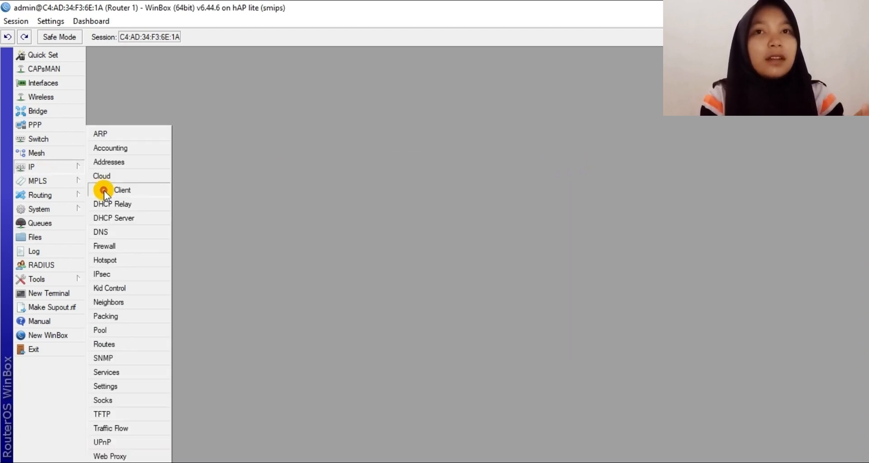
click(114, 219)
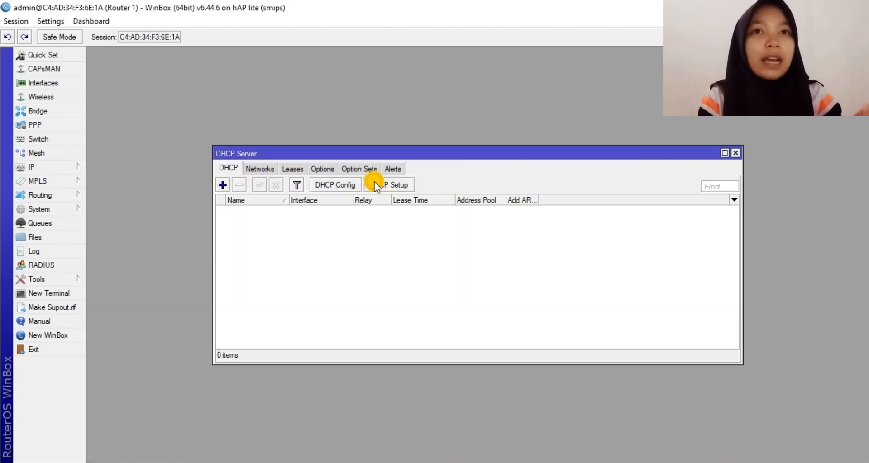
click(390, 184)
click(482, 251)
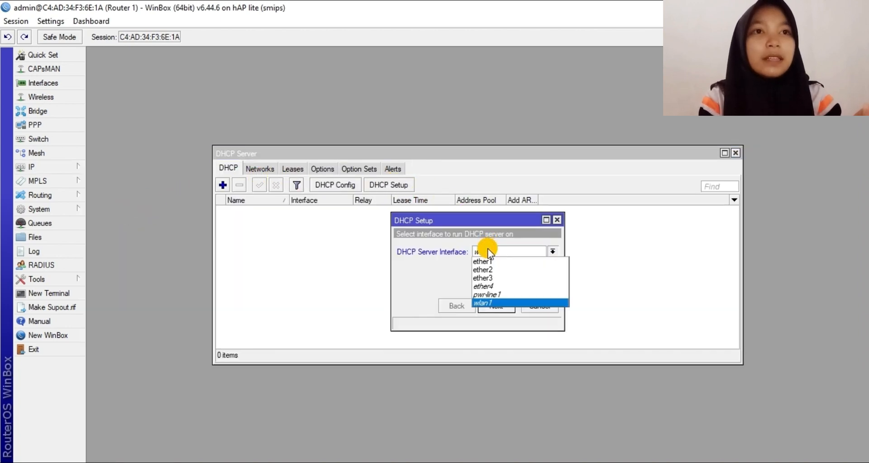
click(508, 275)
click(497, 305)
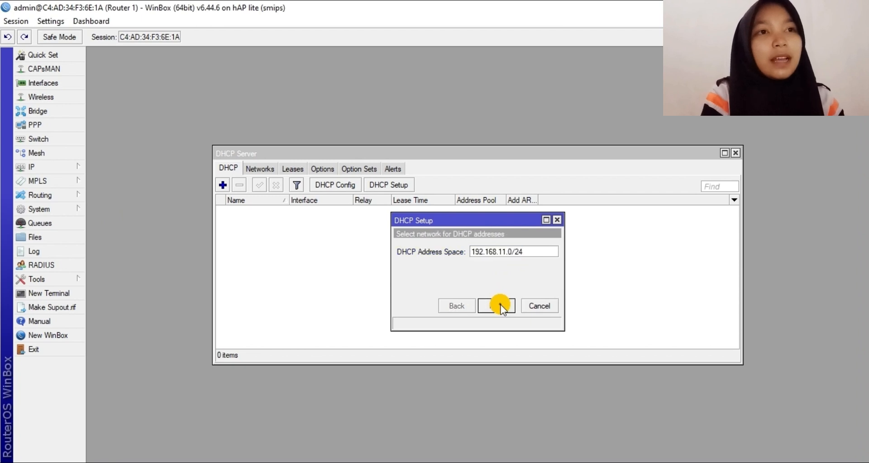
click(497, 305)
click(497, 306)
click(498, 306)
click(498, 306)
click(497, 305)
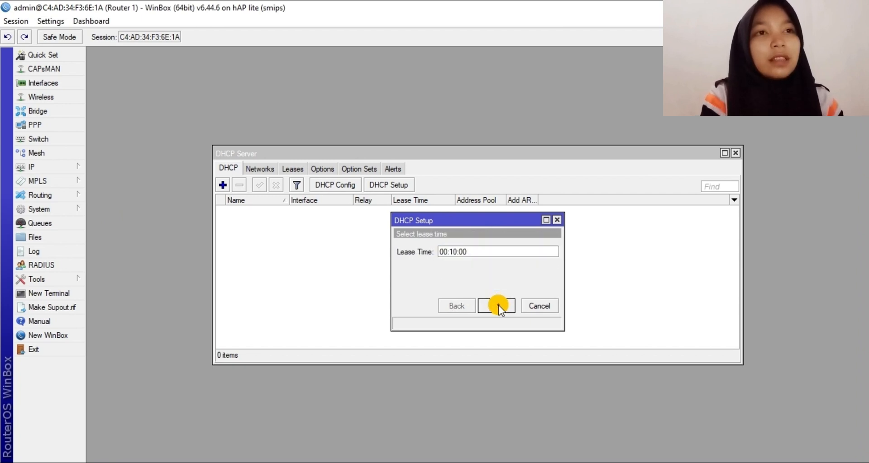
click(463, 251)
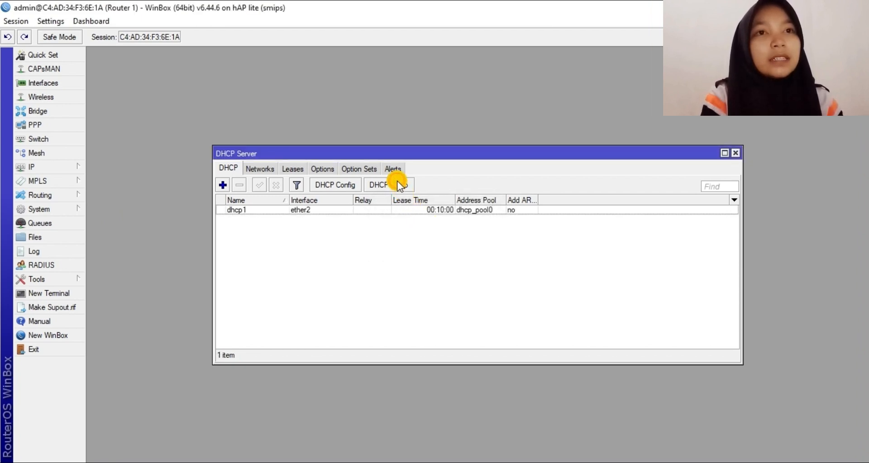
- Run DHCP Setup on ether3 for 11.11.11.0/24, accepting the suggested gateway, pool and DNS
click(394, 185)
click(484, 255)
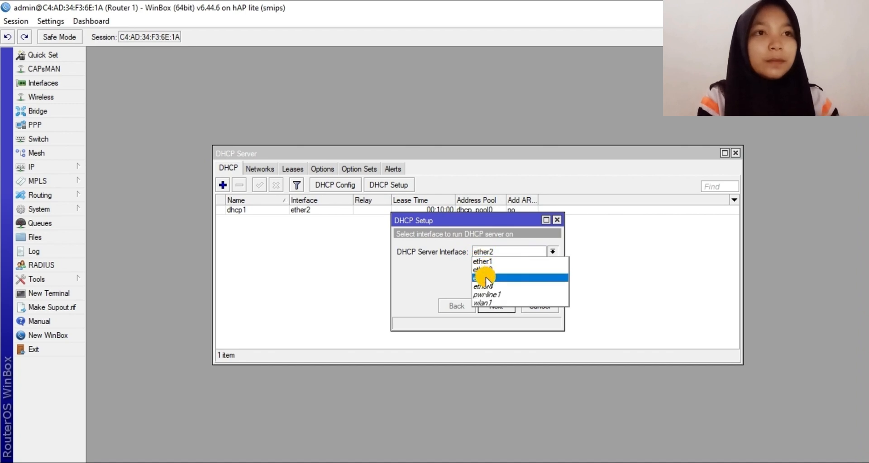
click(481, 277)
click(503, 306)
click(504, 306)
click(503, 306)
click(504, 306)
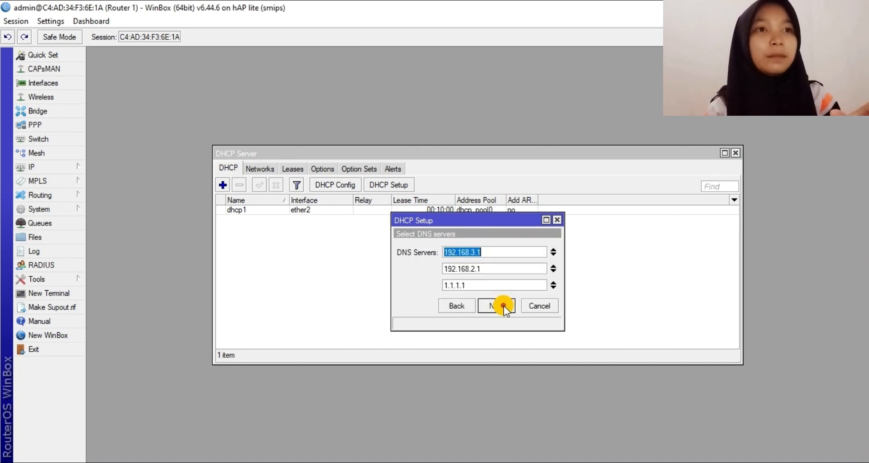
click(503, 306)
click(504, 306)
click(476, 249)
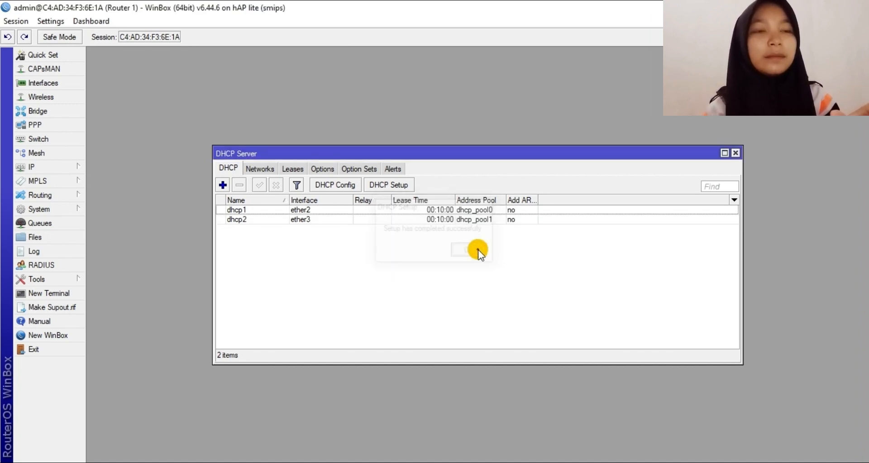
click(735, 153)
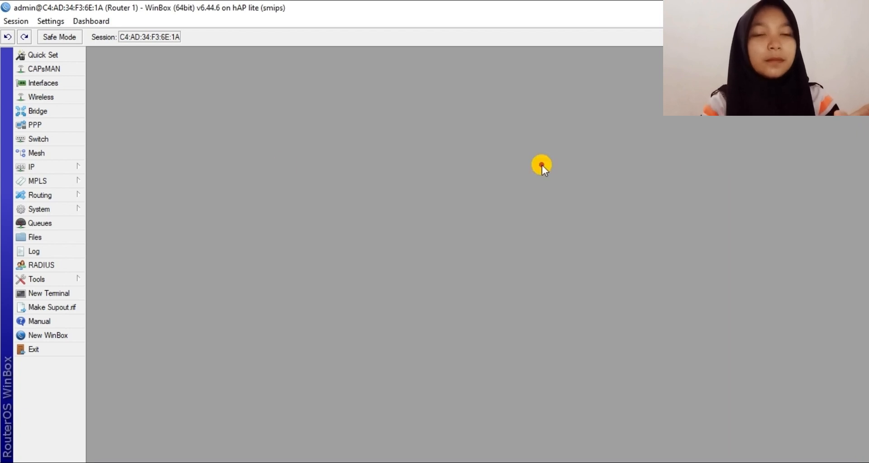
click(71, 171)
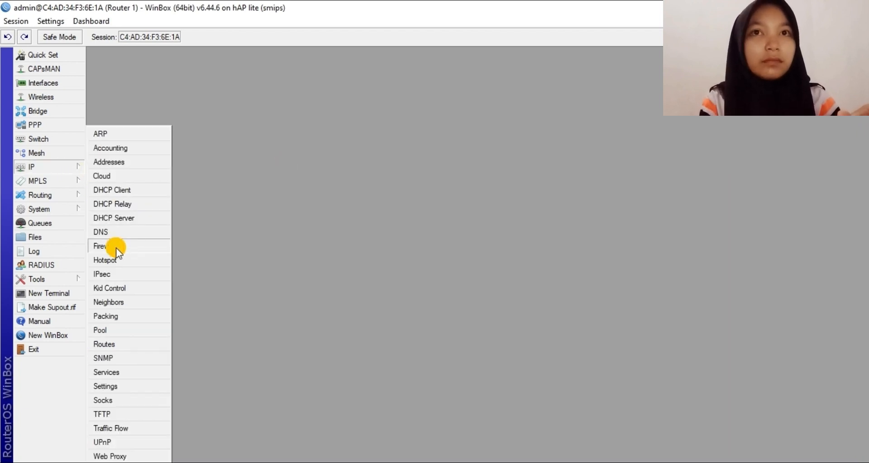
- Add a NAT rule with chain srcnat, out-interface ether1 and action masquerade
click(114, 246)
click(196, 186)
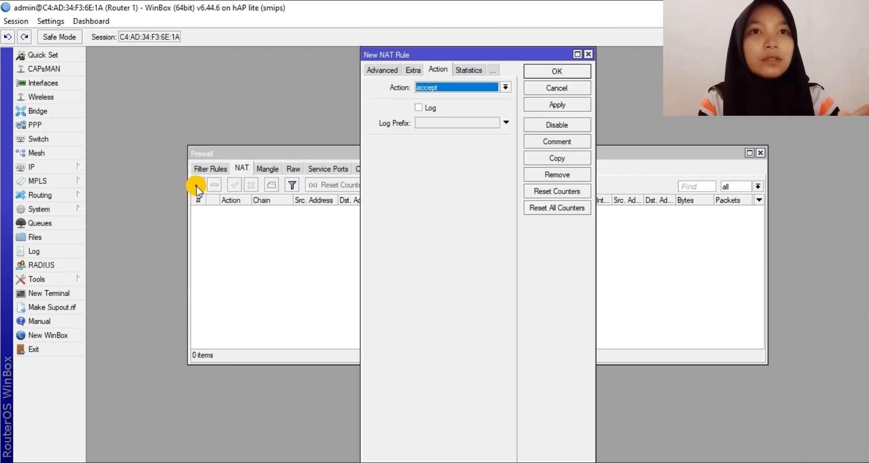
click(384, 72)
click(434, 87)
text(srcnat)
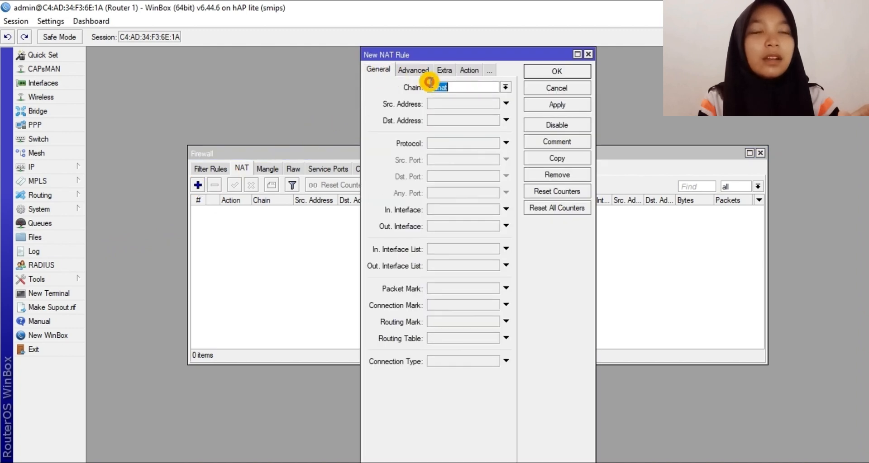
click(452, 226)
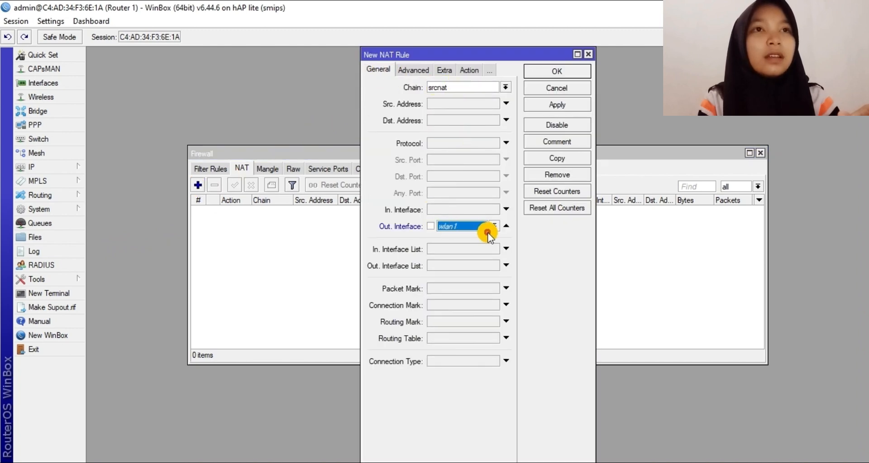
click(493, 225)
click(473, 261)
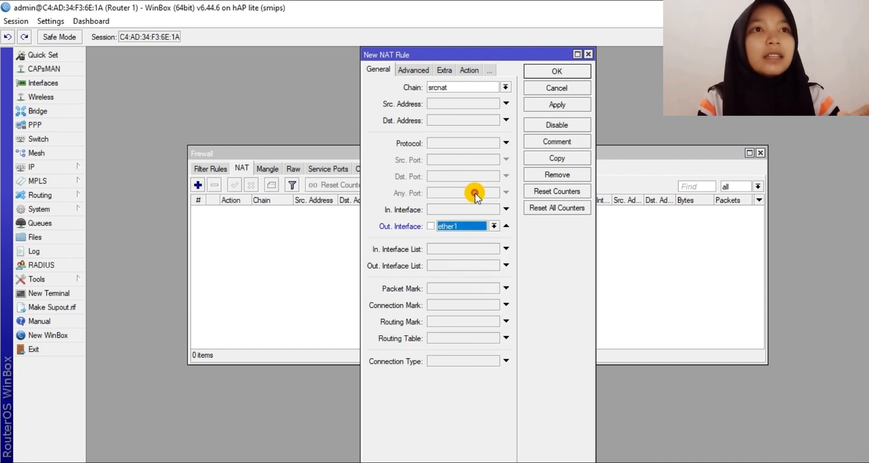
click(469, 70)
click(471, 86)
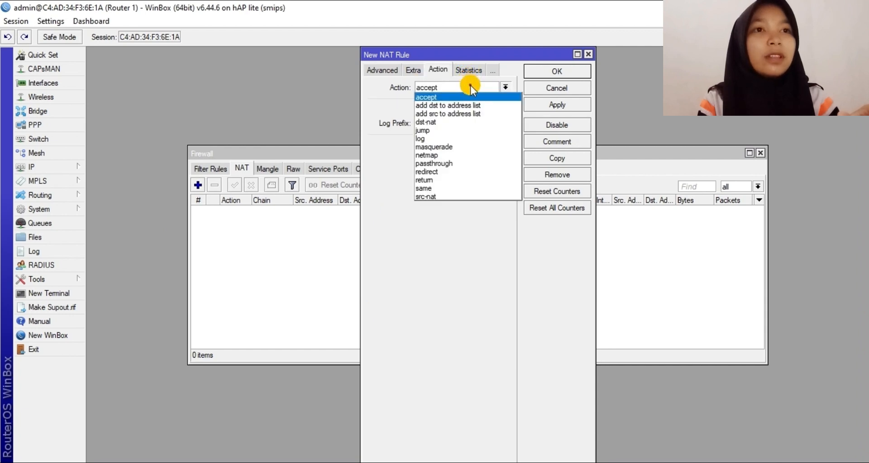
click(463, 142)
click(558, 104)
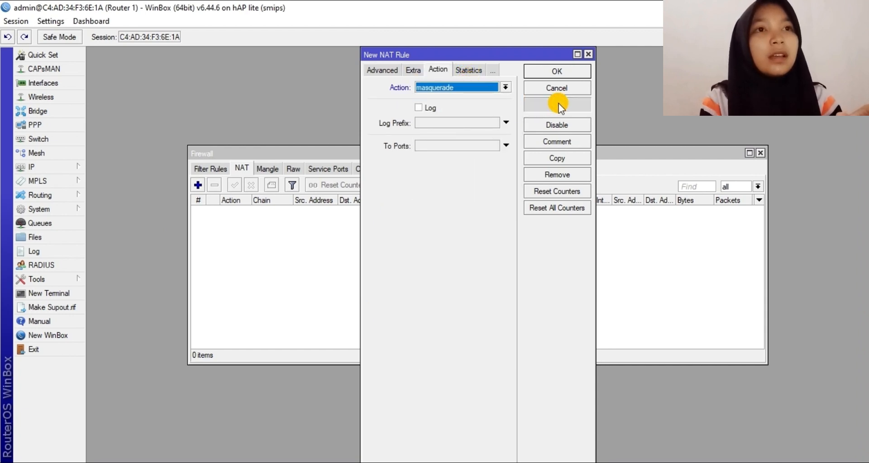
click(557, 70)
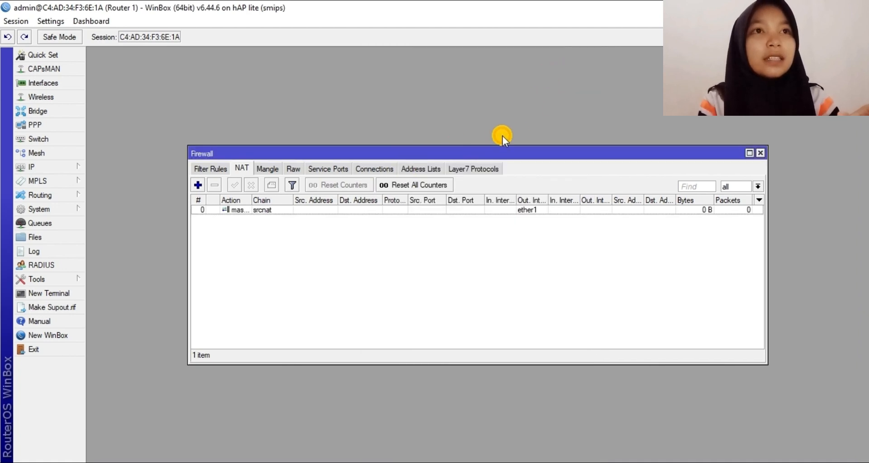
click(762, 153)
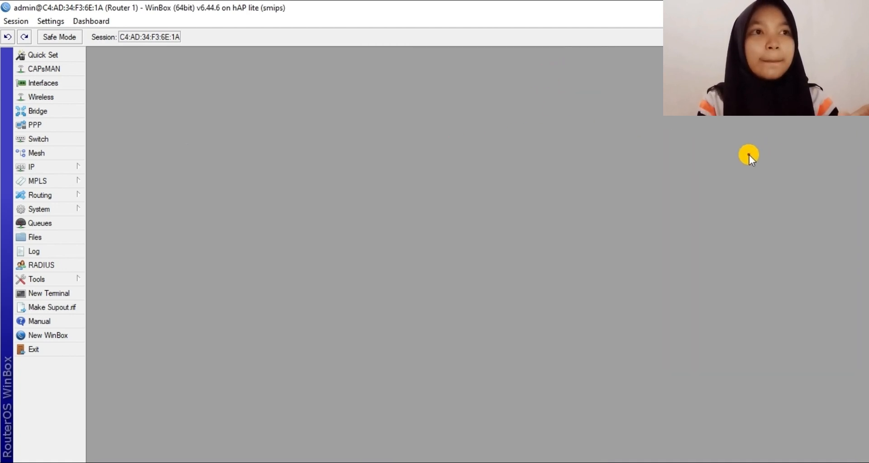
- Create simple queue 'ISP 1' targeting ether3 with a 10M upload and 10M download max limit
click(67, 223)
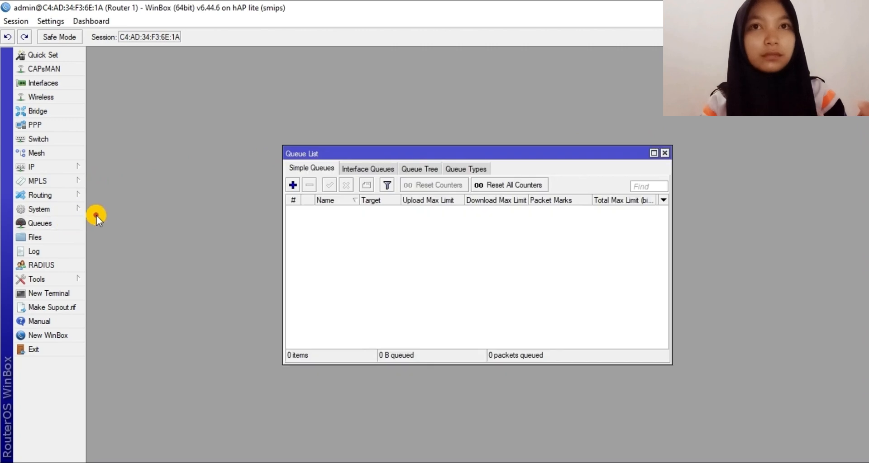
click(293, 185)
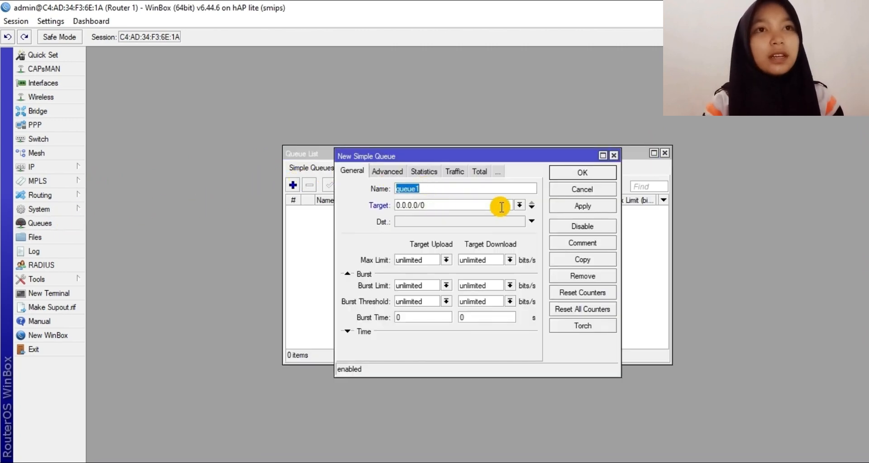
click(519, 205)
click(483, 232)
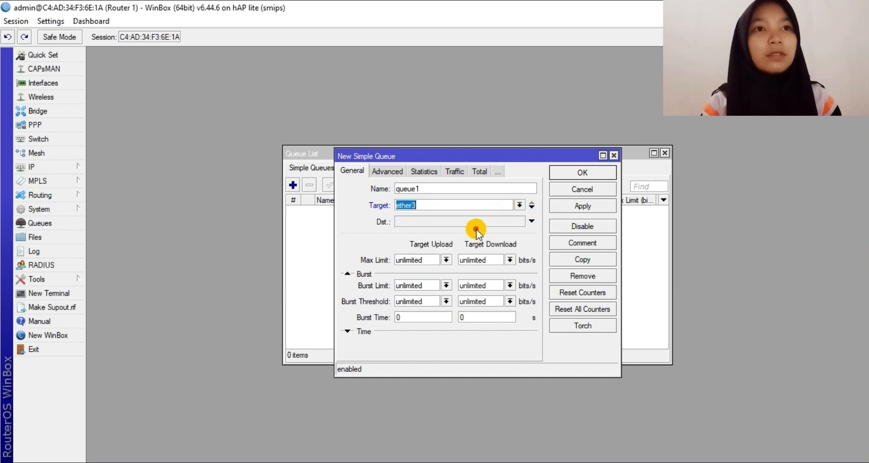
double_click(425, 189)
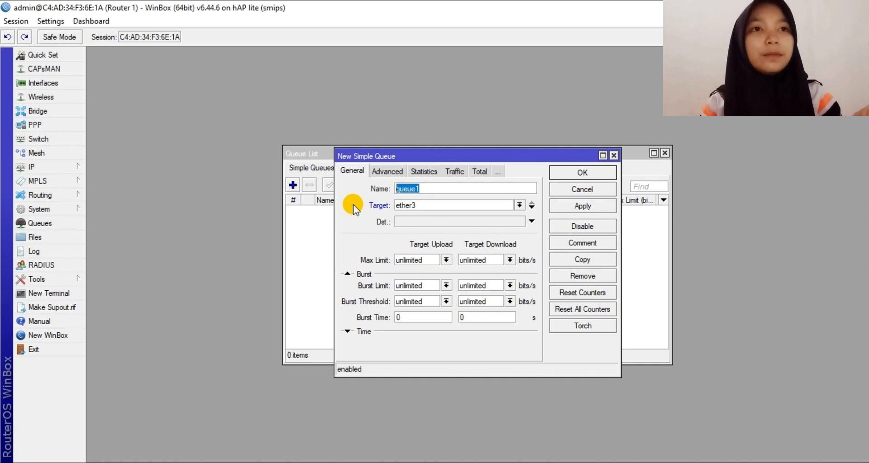
text(ISP 1)
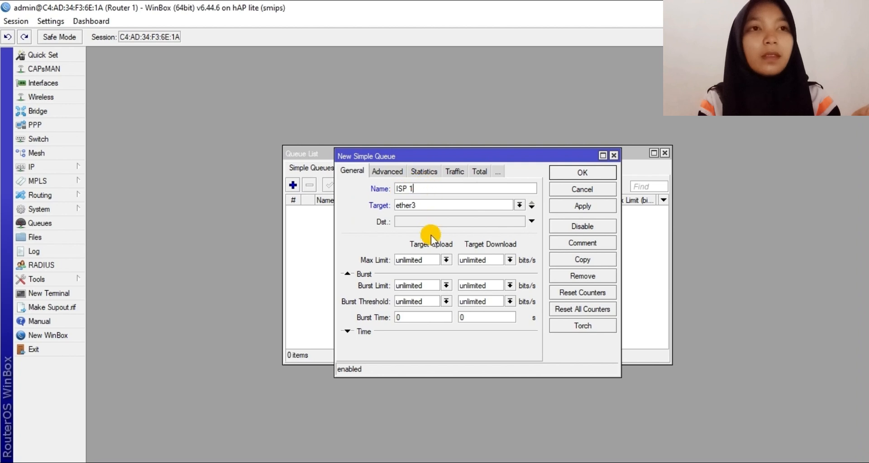
click(446, 259)
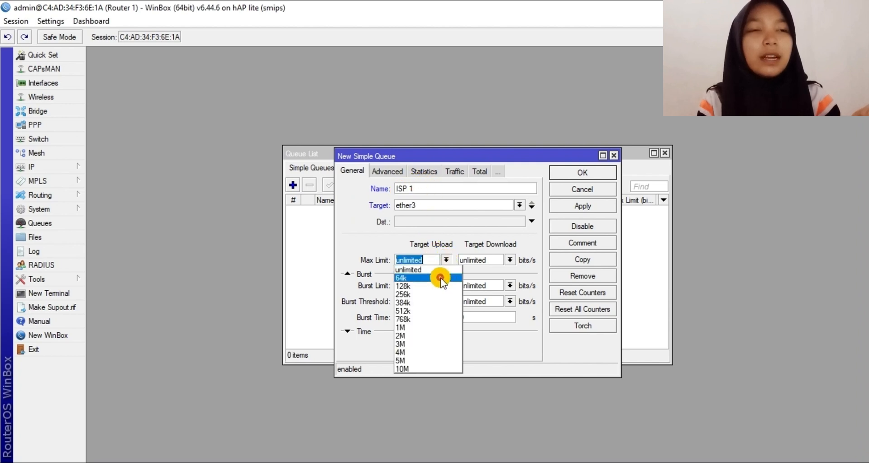
click(423, 366)
click(510, 260)
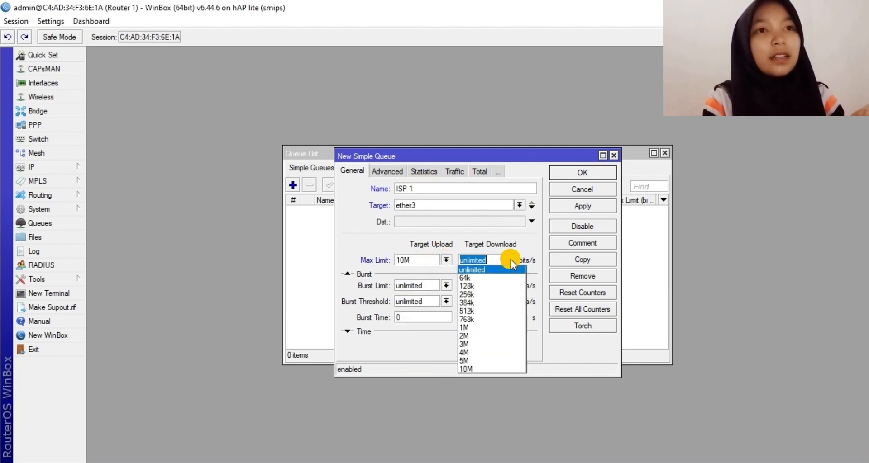
click(482, 368)
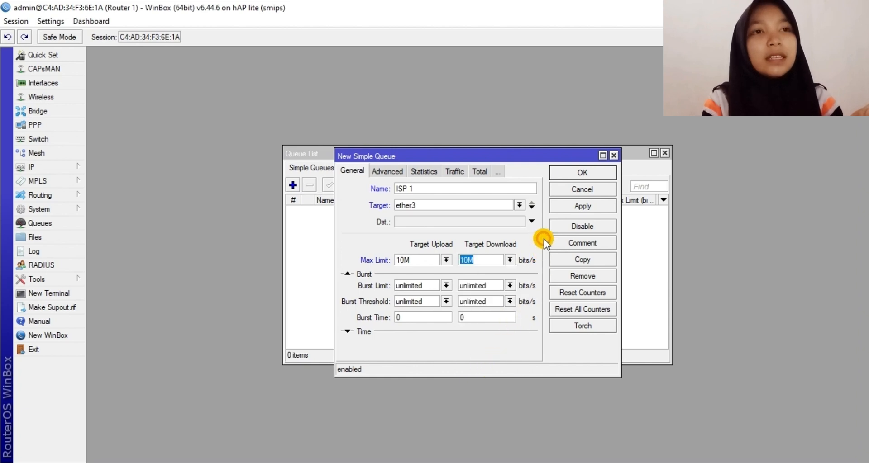
click(564, 206)
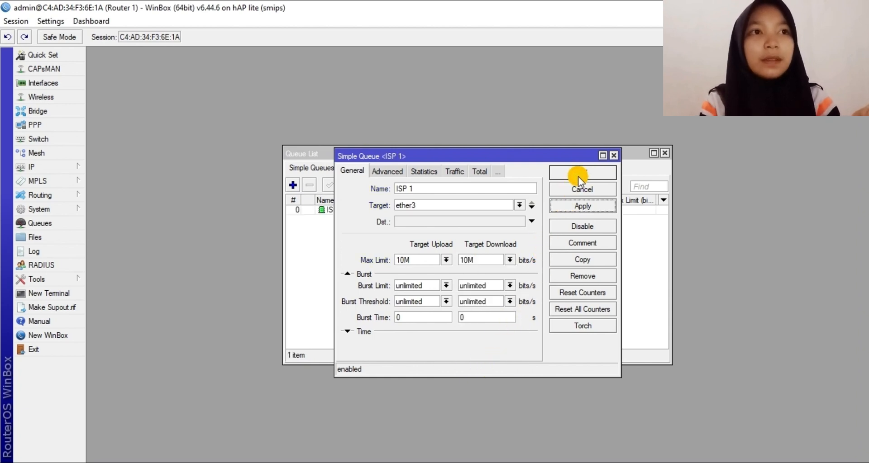
click(578, 176)
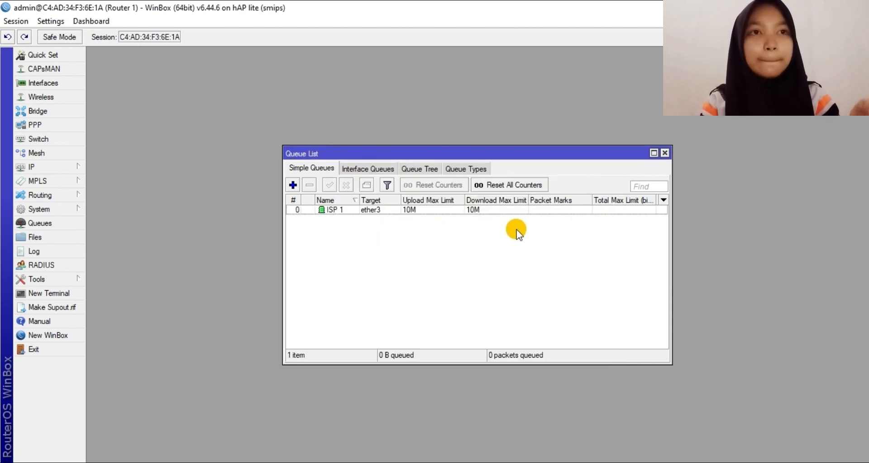
click(666, 154)
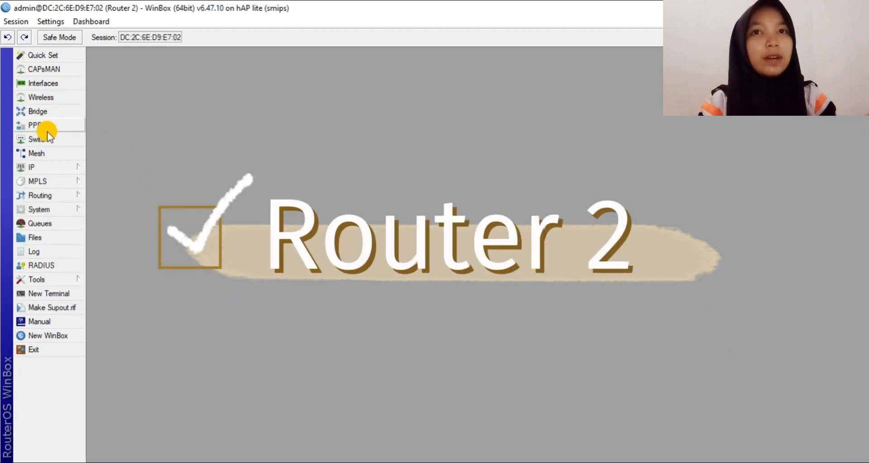
- Enable the disabled wlan1 wireless interface
click(56, 97)
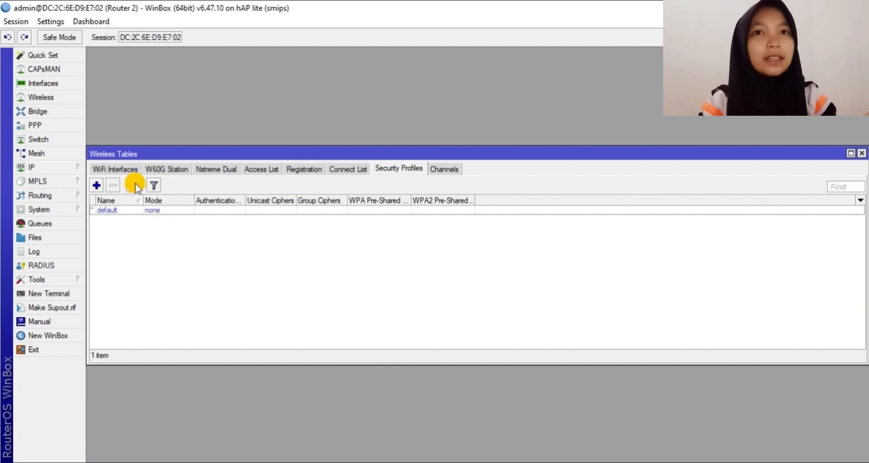
click(123, 170)
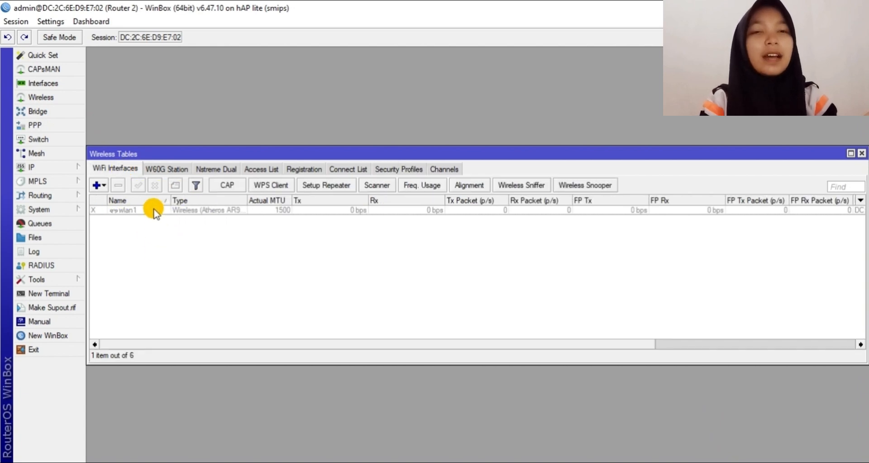
click(153, 210)
click(138, 185)
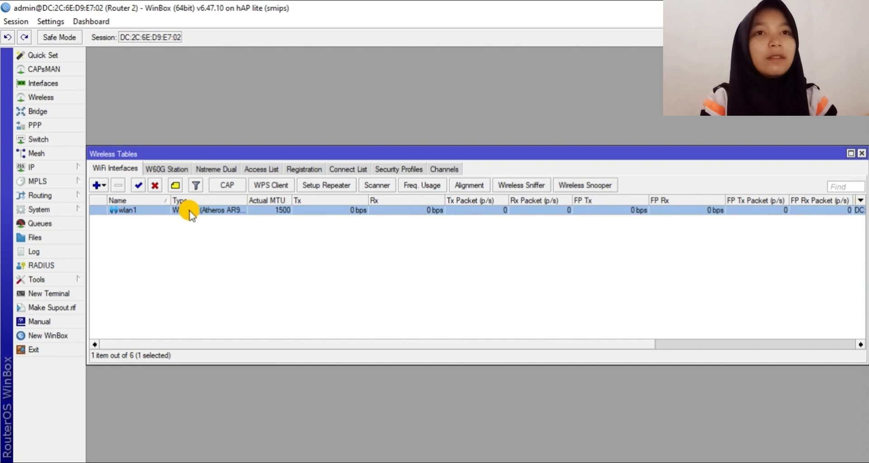
- Scan for nearby networks and connect wlan1 to the NINA network, applying the settings
double_click(189, 213)
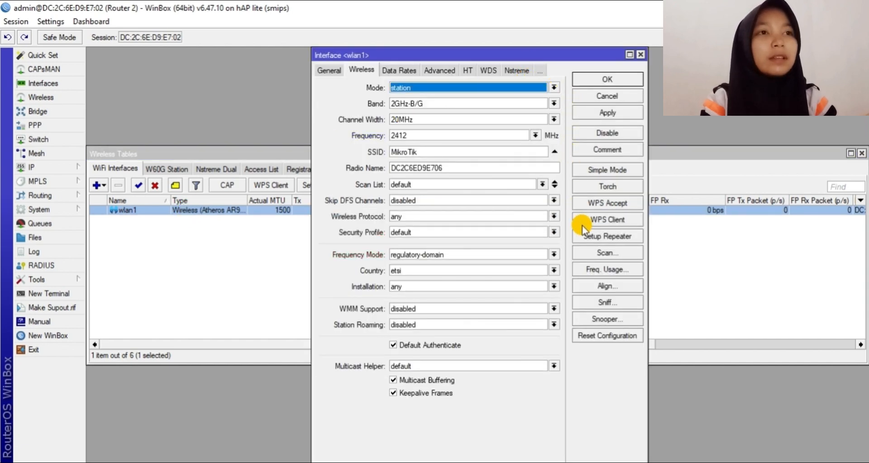
click(601, 255)
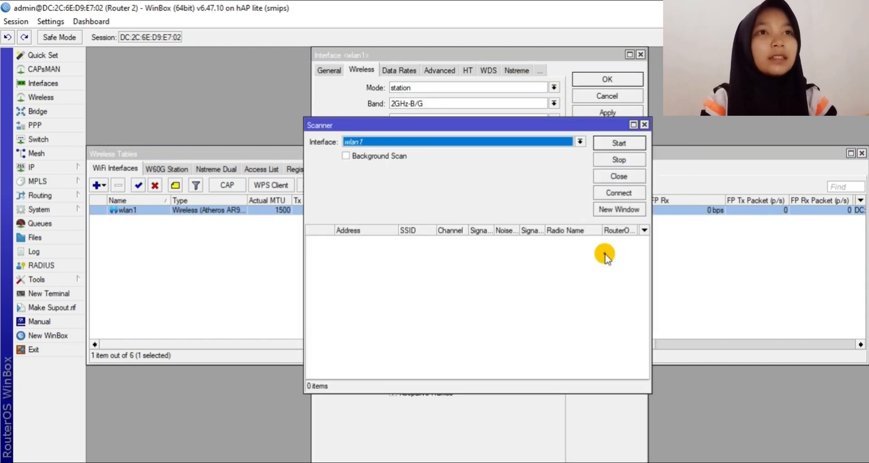
click(618, 143)
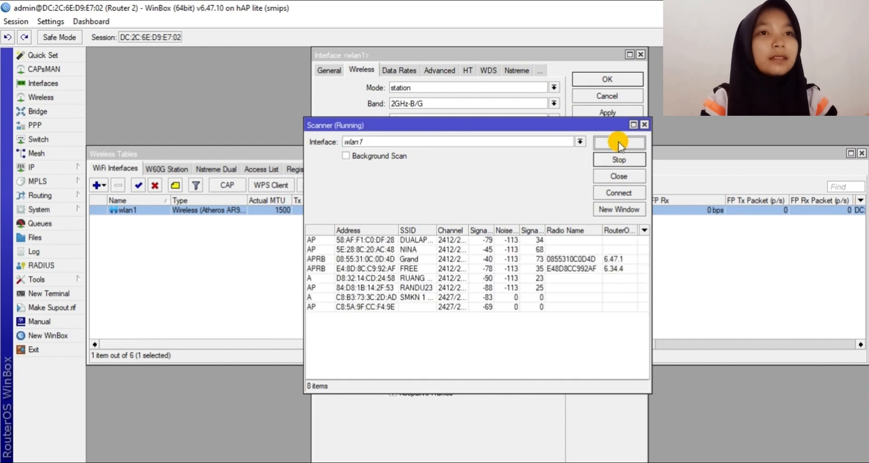
click(463, 251)
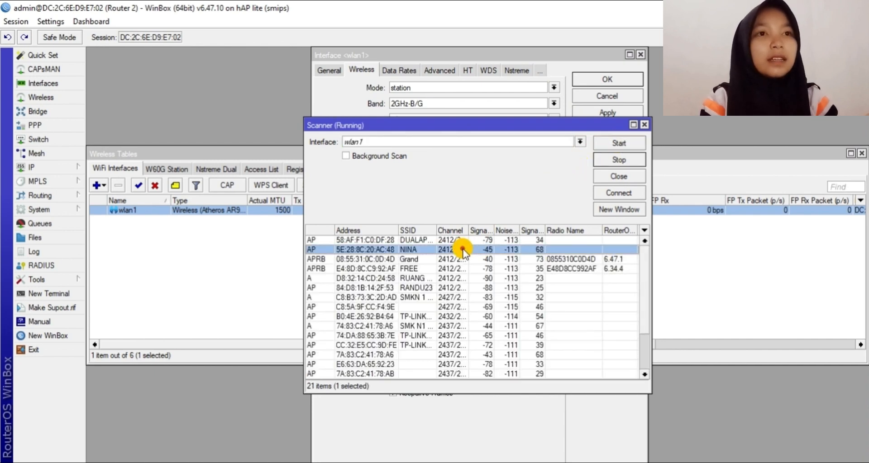
click(626, 193)
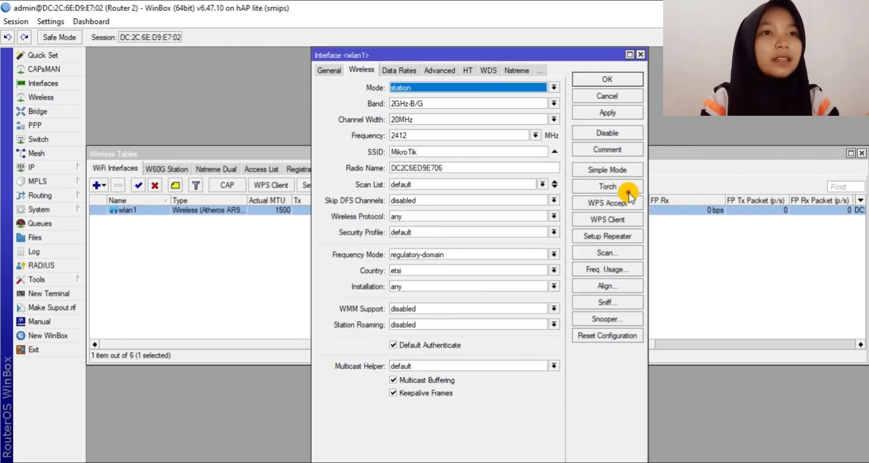
click(607, 113)
click(611, 79)
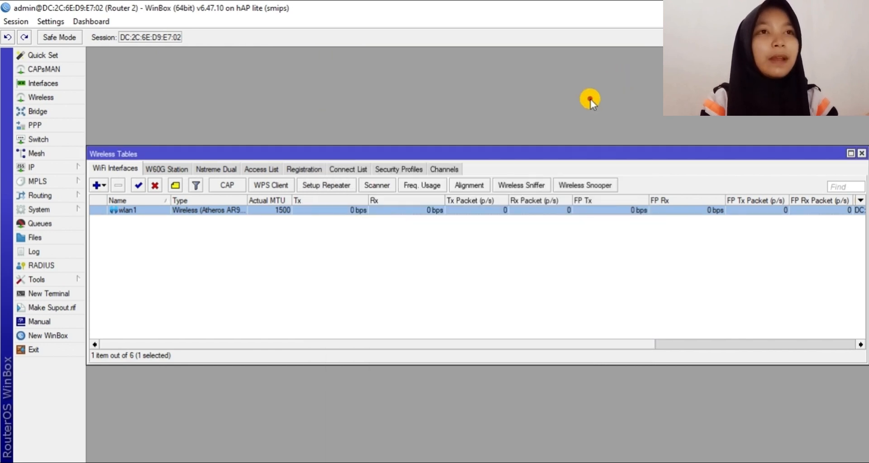
- Create security profile profile1 with WPA/WPA2 PSK, entering the network's pre-shared key for both
click(401, 168)
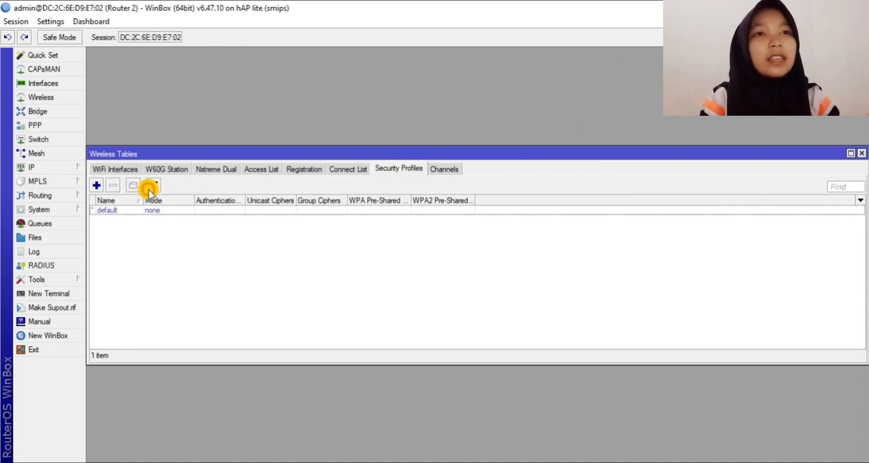
click(95, 185)
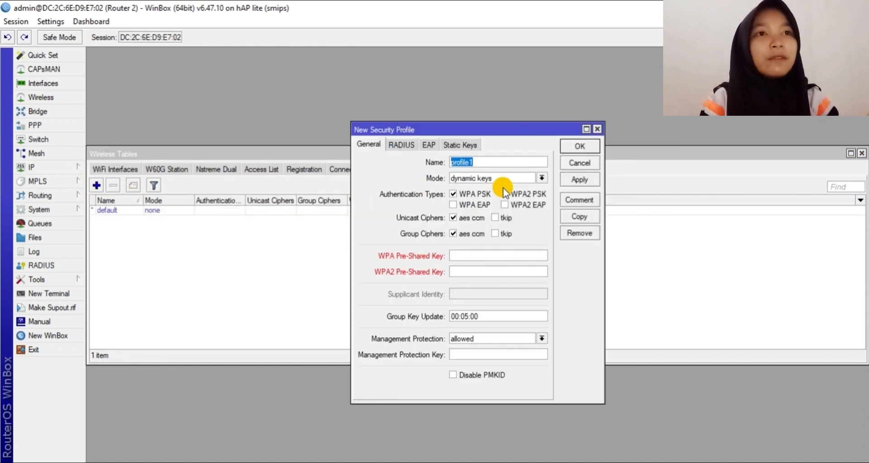
click(492, 256)
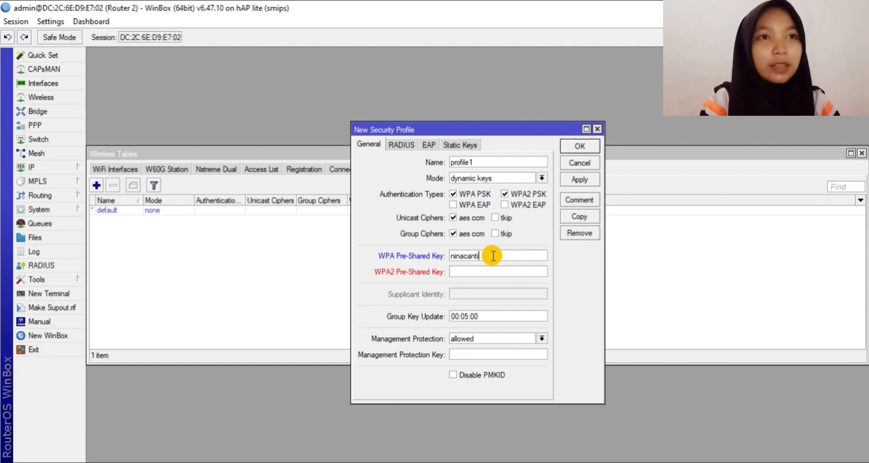
click(471, 272)
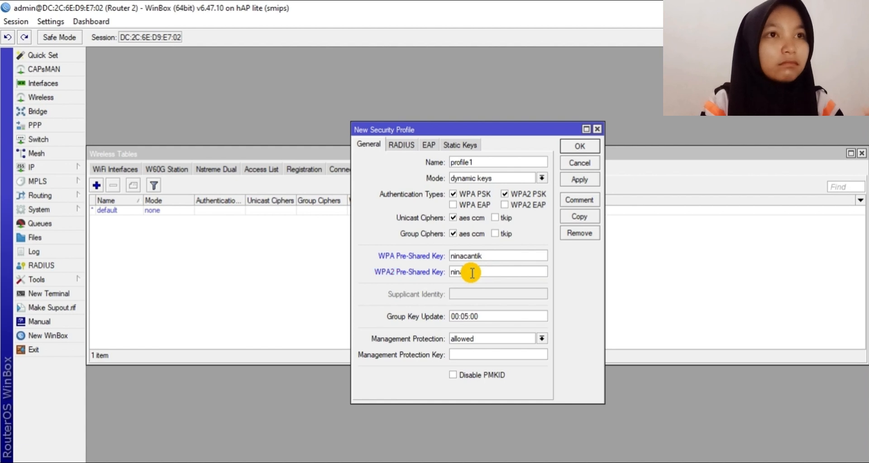
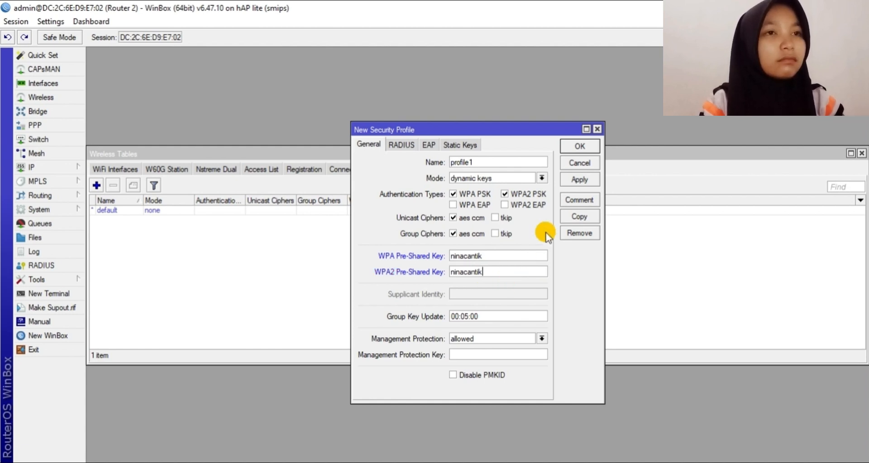
click(579, 180)
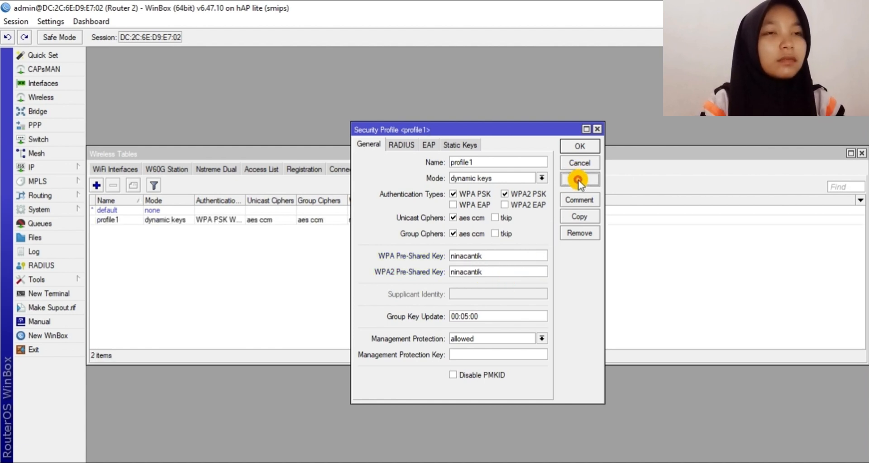
click(583, 146)
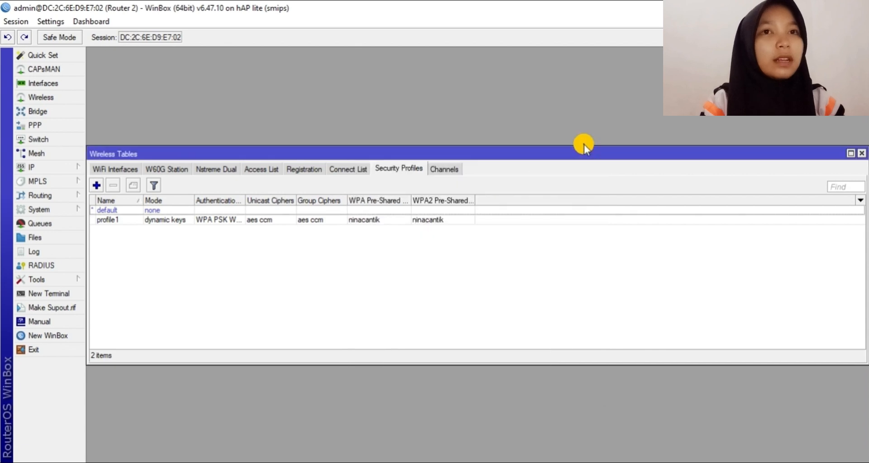
click(116, 170)
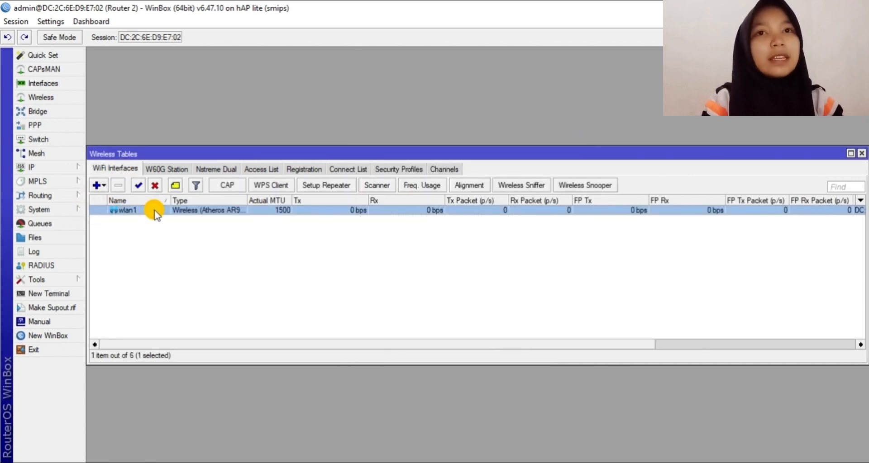
- Assign security profile profile1 to wlan1 and save its wireless settings
double_click(154, 212)
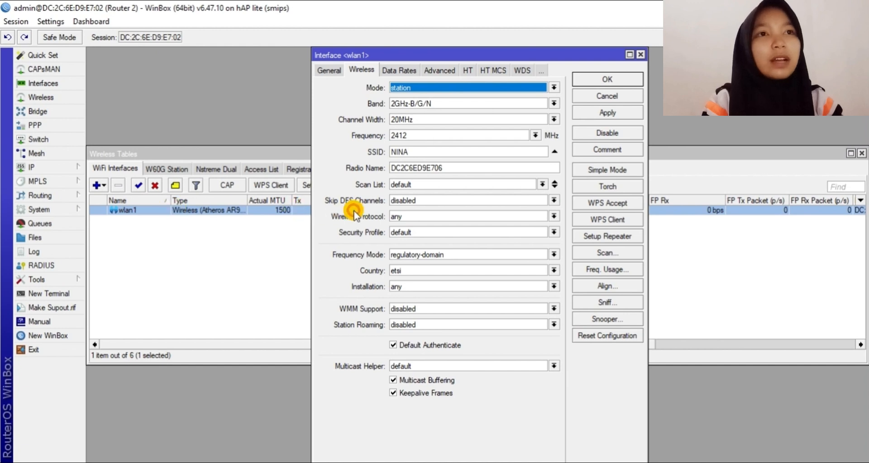
click(418, 234)
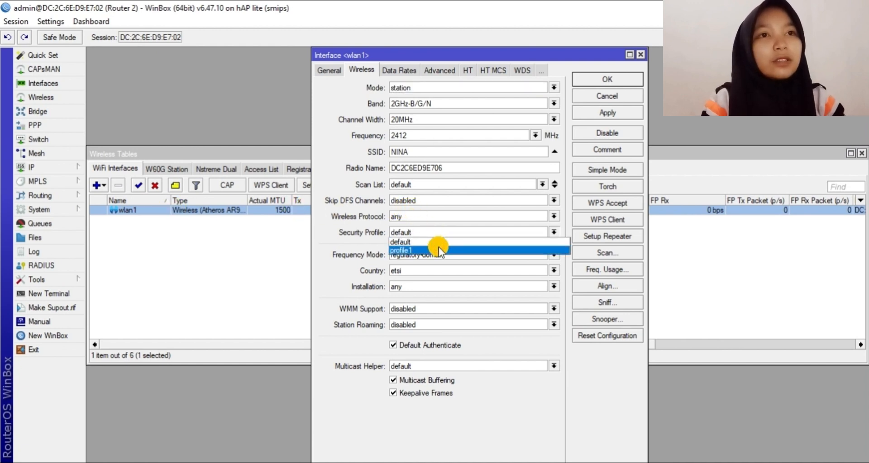
click(436, 246)
click(612, 114)
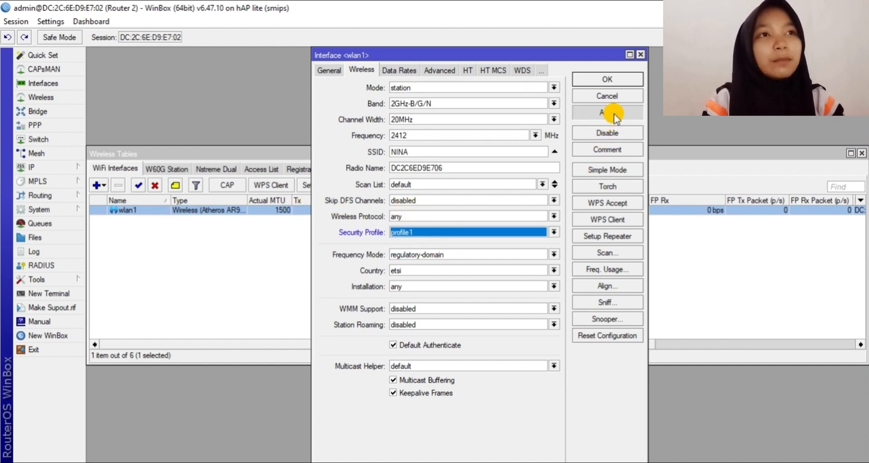
click(608, 77)
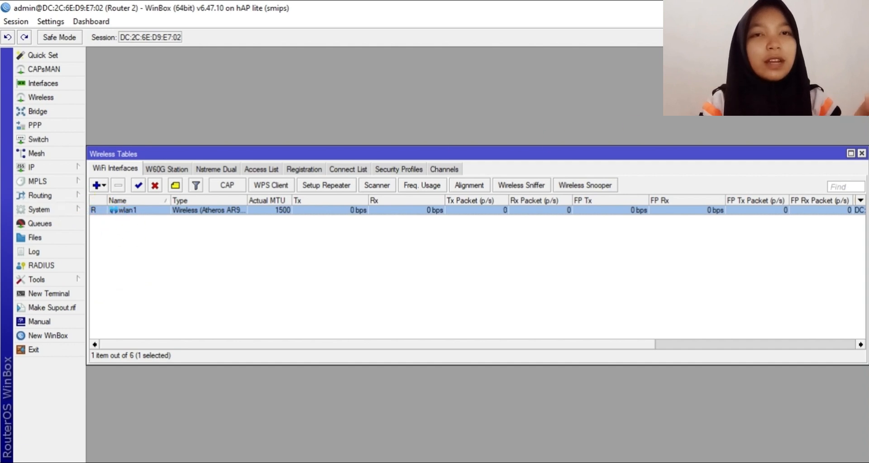
- Add a DHCP client on wlan1 to lease a 192.168.50.x address from the NINA network
click(862, 154)
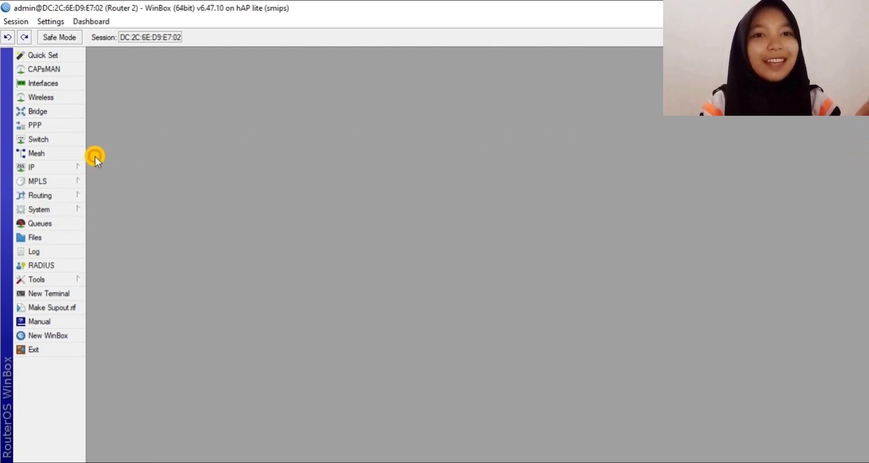
click(80, 167)
click(132, 187)
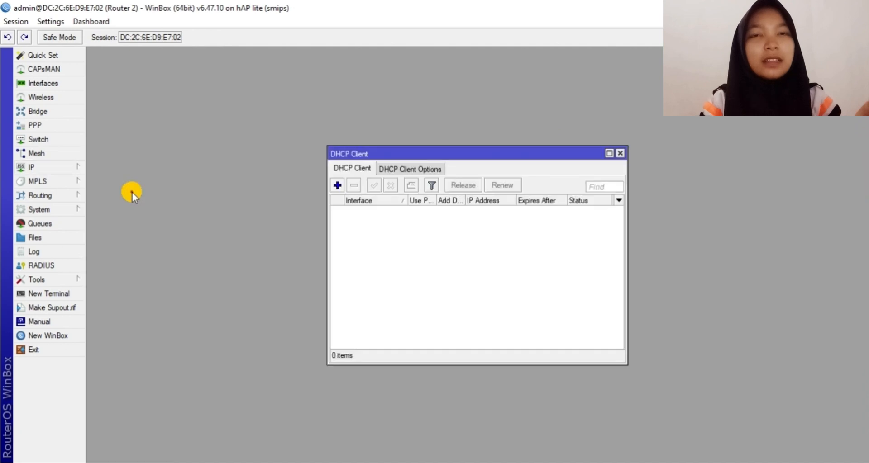
click(338, 185)
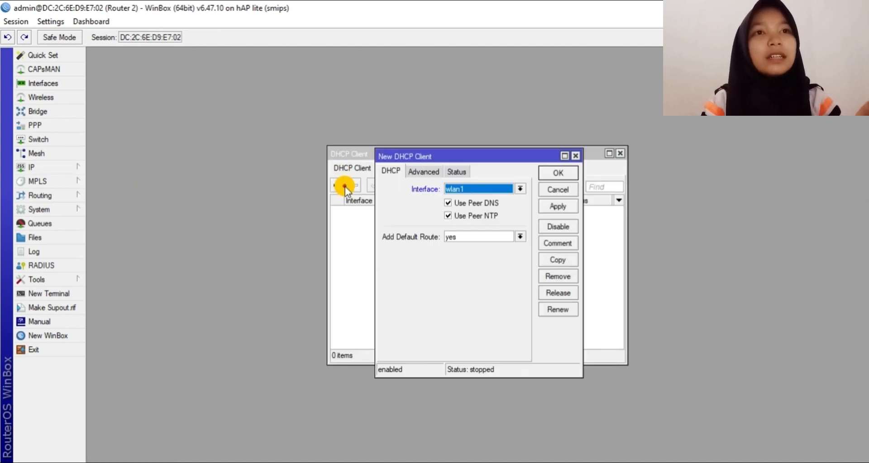
click(574, 209)
click(559, 173)
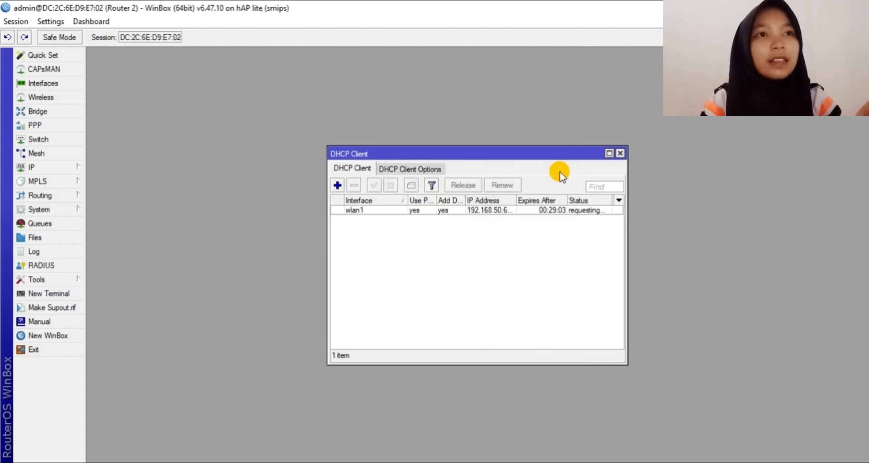
click(621, 154)
- Add the address 192.168.12.1/24 on interface ether2
click(47, 167)
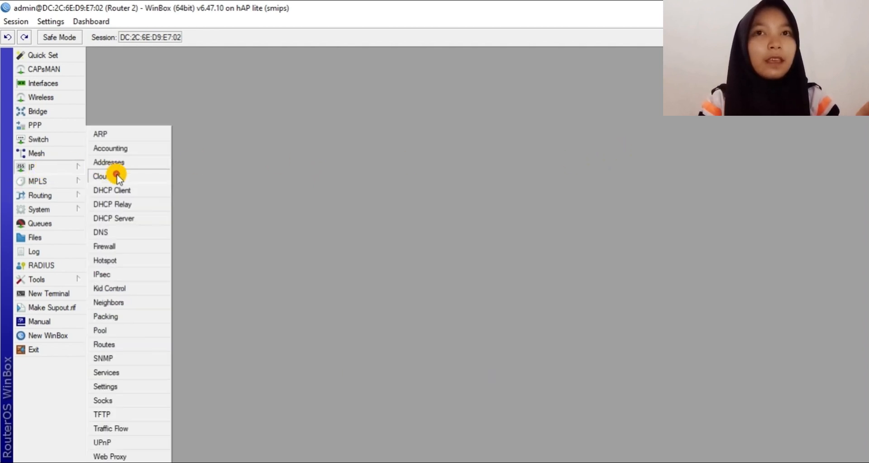
click(117, 163)
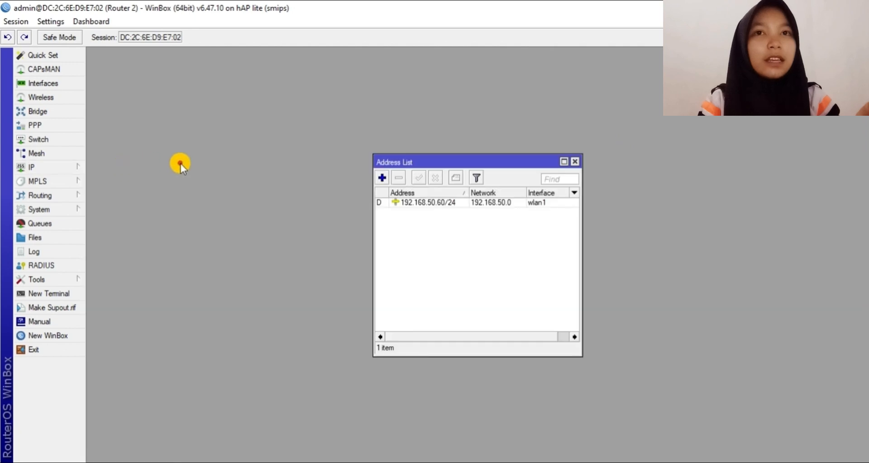
click(380, 178)
text(1)
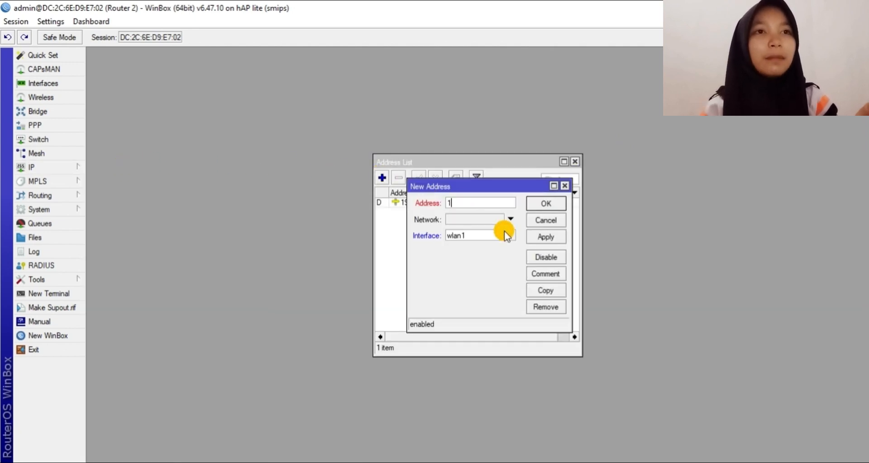
text(92.16)
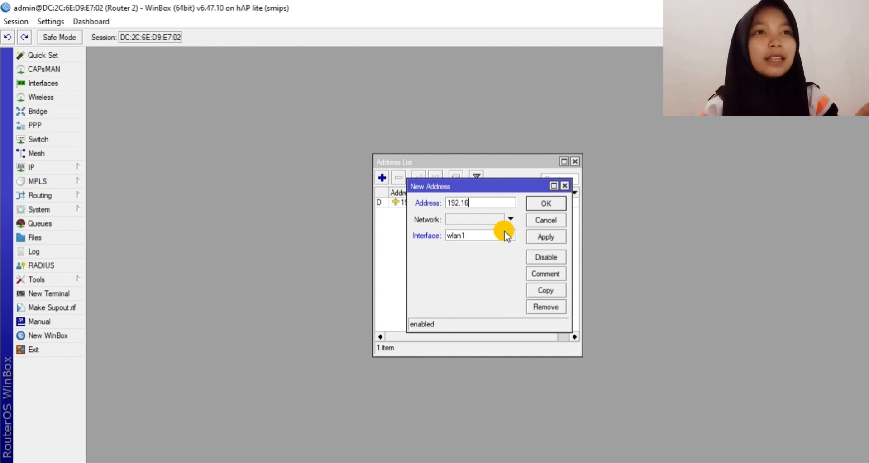
text(8.12)
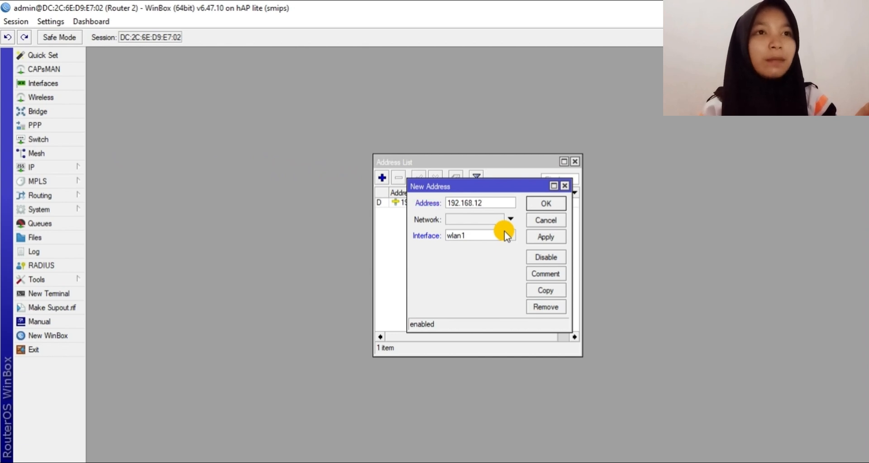
text(.1/24)
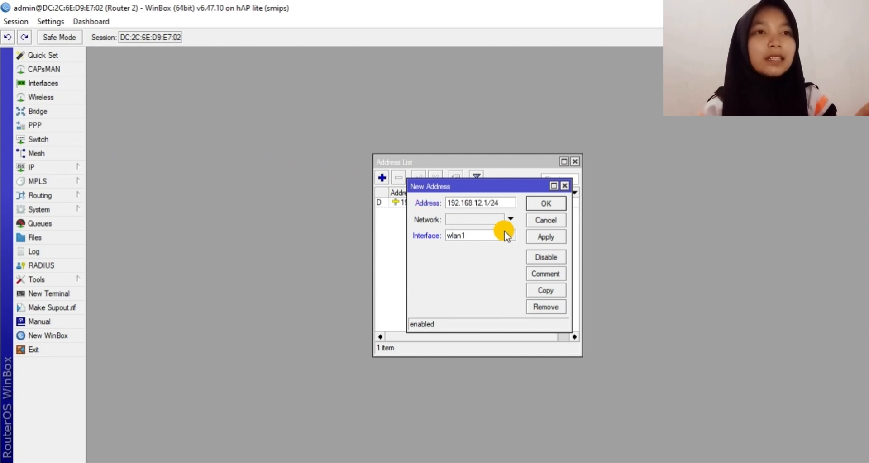
click(509, 235)
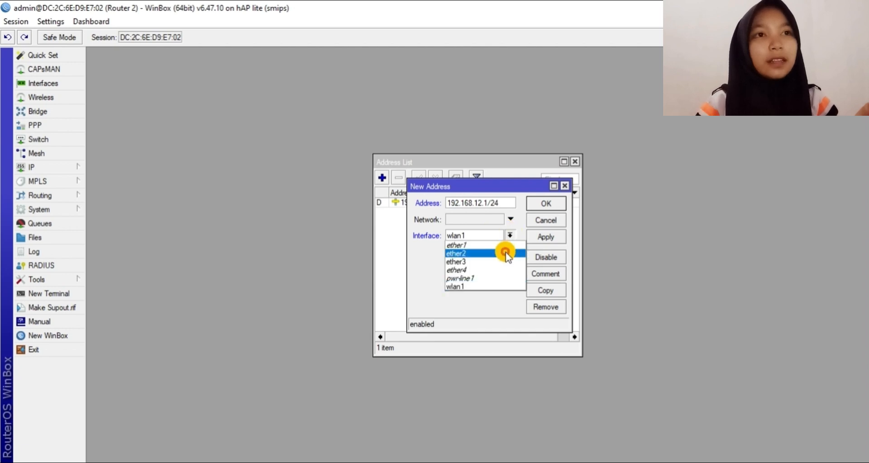
click(505, 254)
click(551, 238)
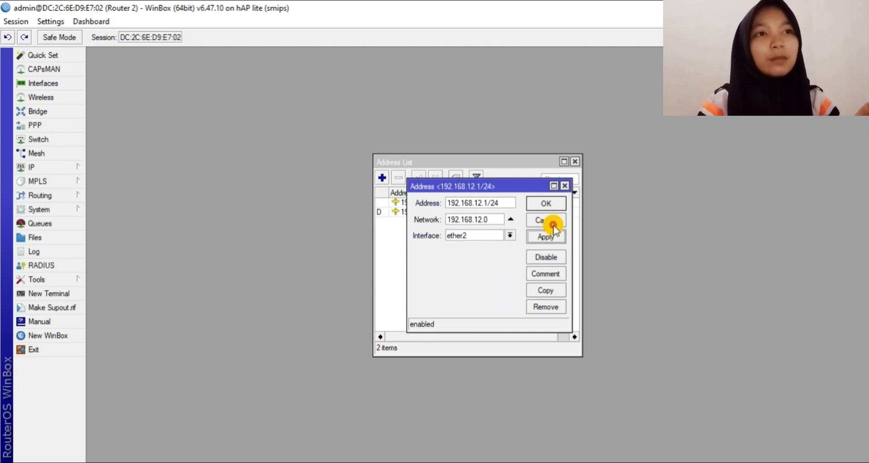
click(547, 204)
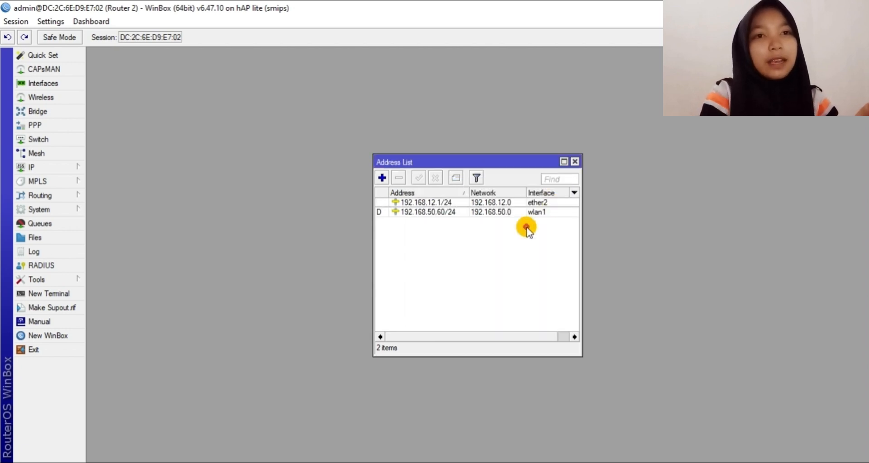
- Add the address 12.12.12.1/24 on interface ether3
click(382, 177)
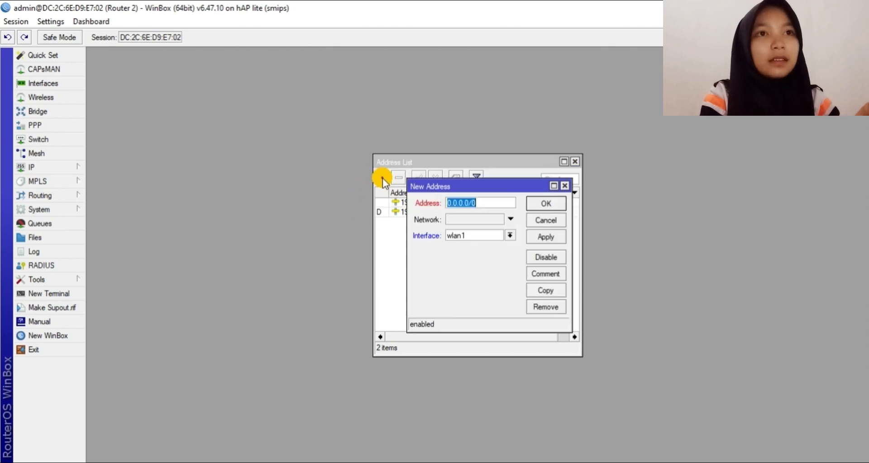
text(12)
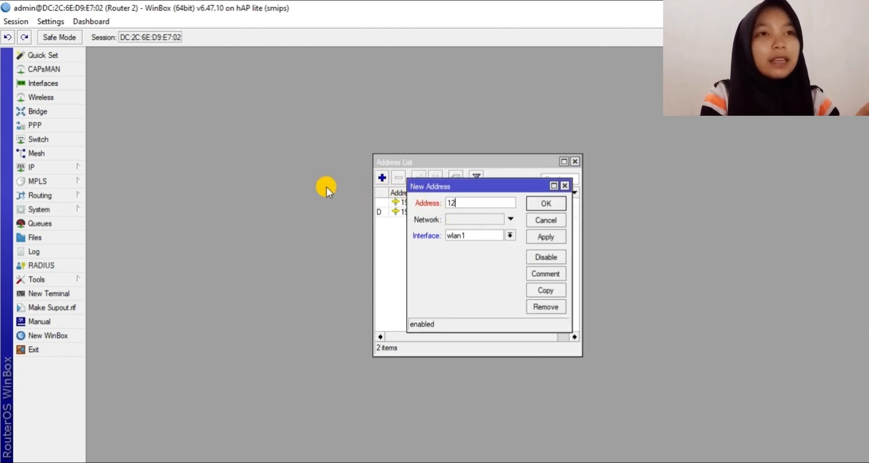
text(.12/12)
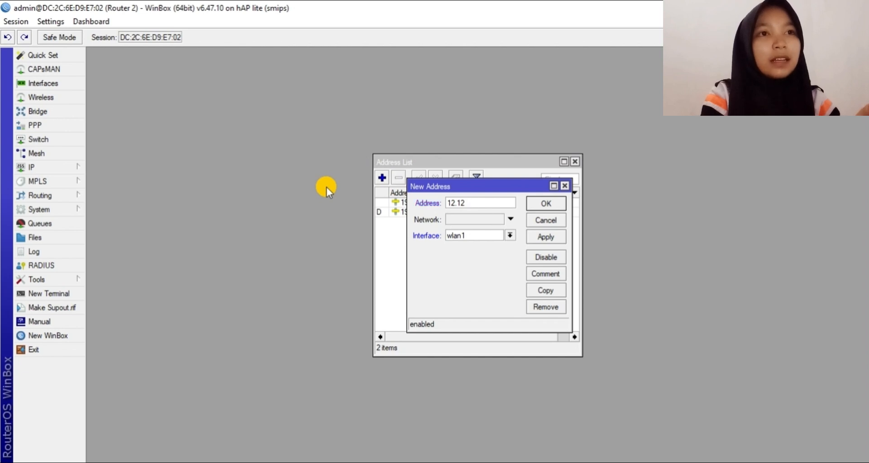
text(.1/24)
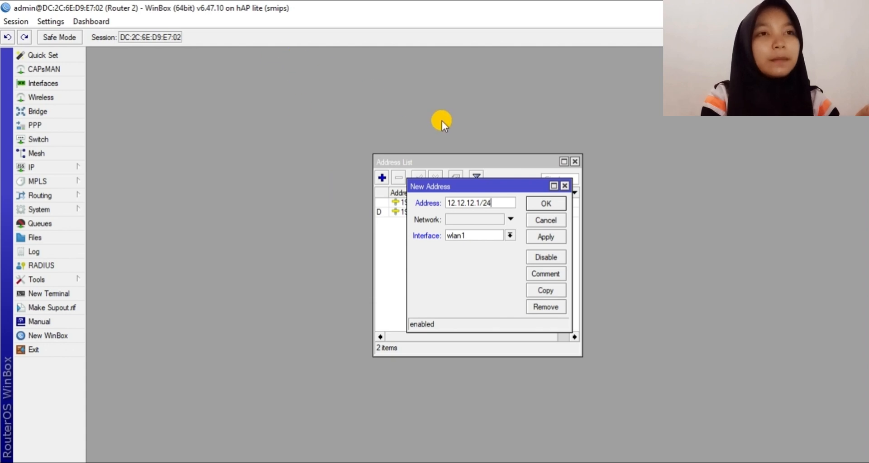
click(511, 237)
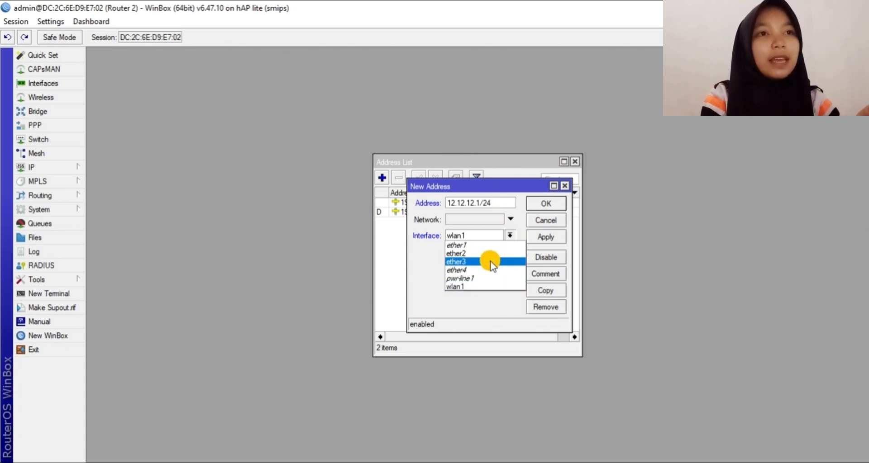
click(493, 263)
click(543, 237)
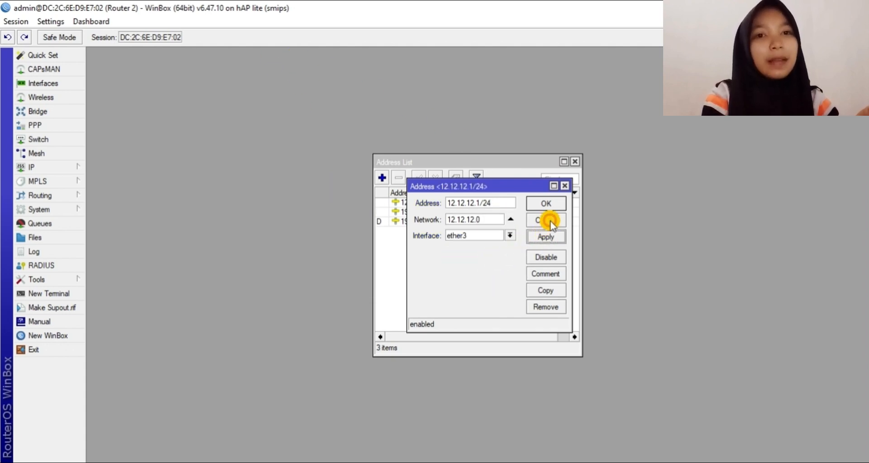
click(552, 205)
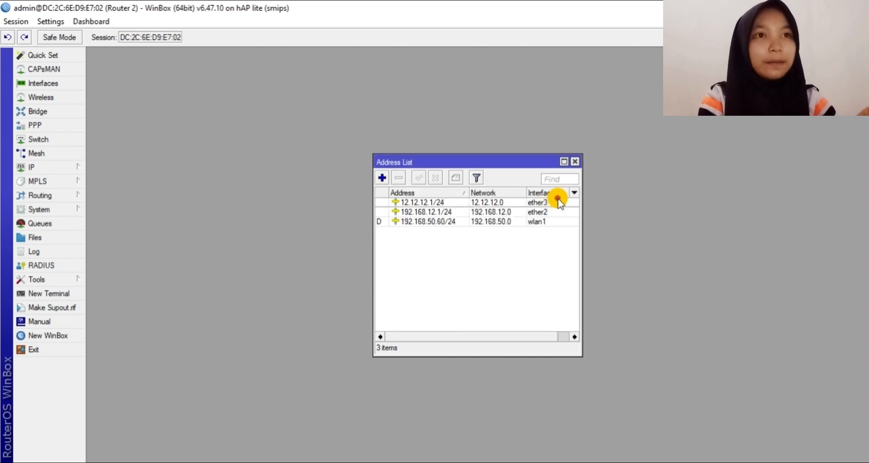
click(579, 161)
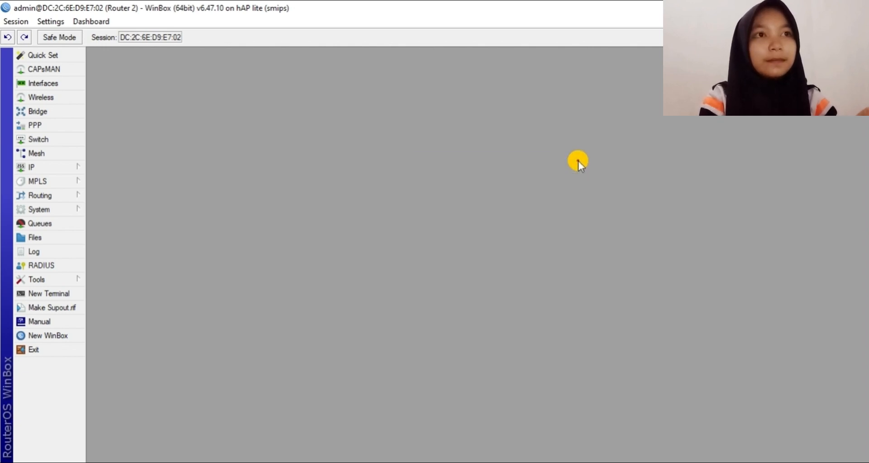
- Create a DHCP server on ether2 with the suggested defaults and DNS server 192.168.50.28
click(71, 169)
click(126, 219)
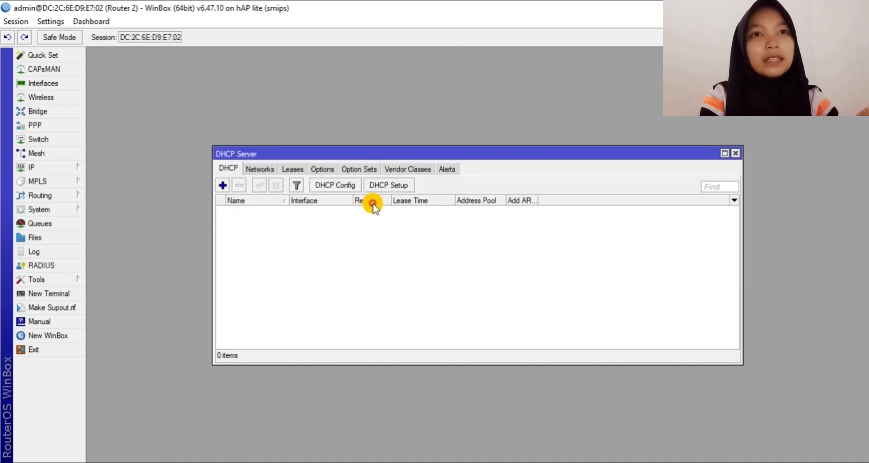
click(389, 185)
click(493, 252)
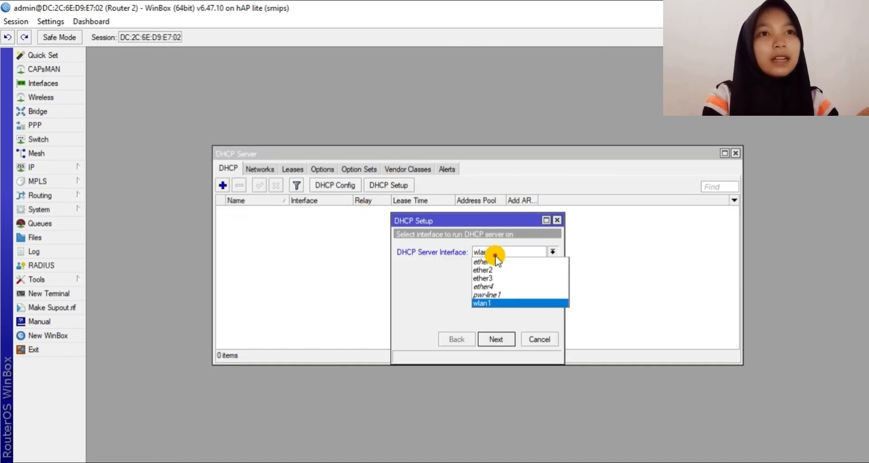
click(493, 271)
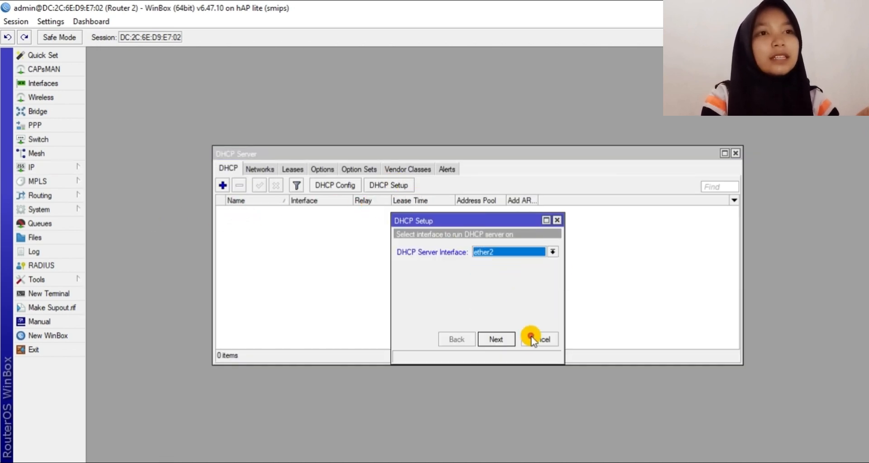
click(506, 339)
click(506, 338)
click(506, 338)
click(505, 339)
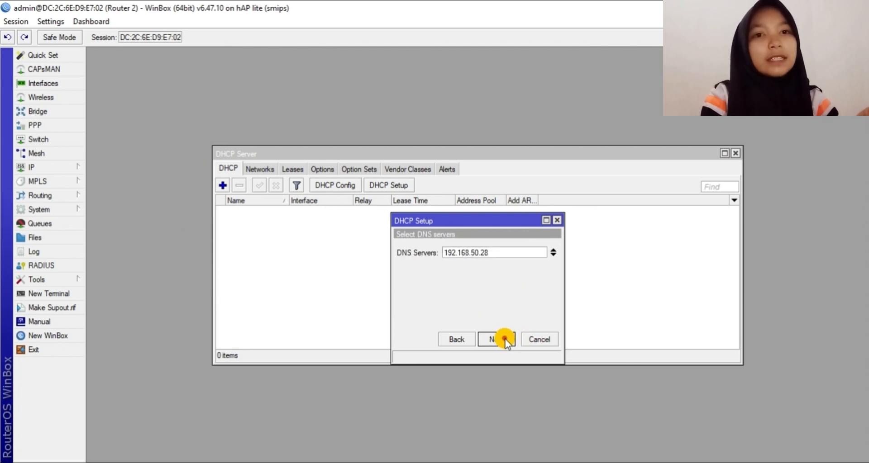
click(506, 339)
click(504, 338)
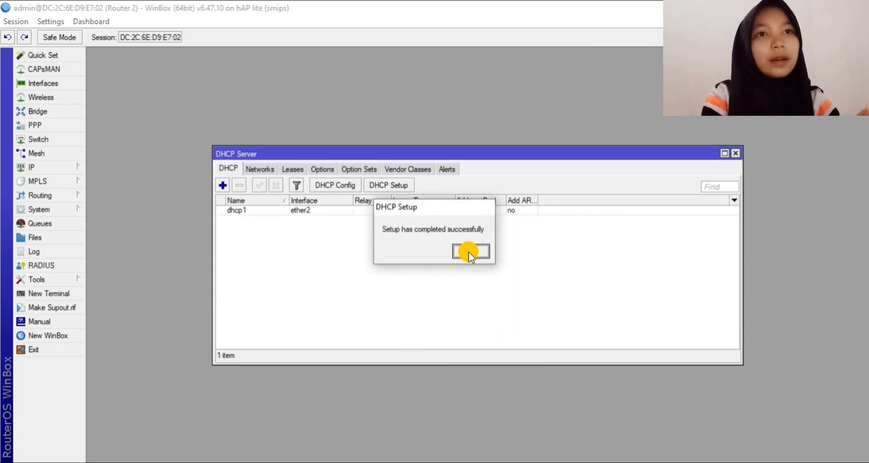
click(469, 251)
- Add a second DHCP server on ether3 for 12.12.12.0/24 with a 00:10:00 lease
click(388, 185)
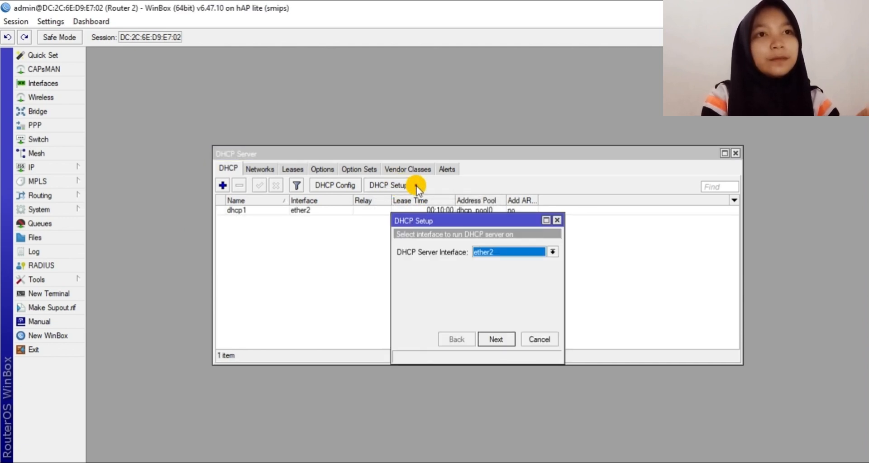
click(506, 254)
click(505, 277)
click(506, 339)
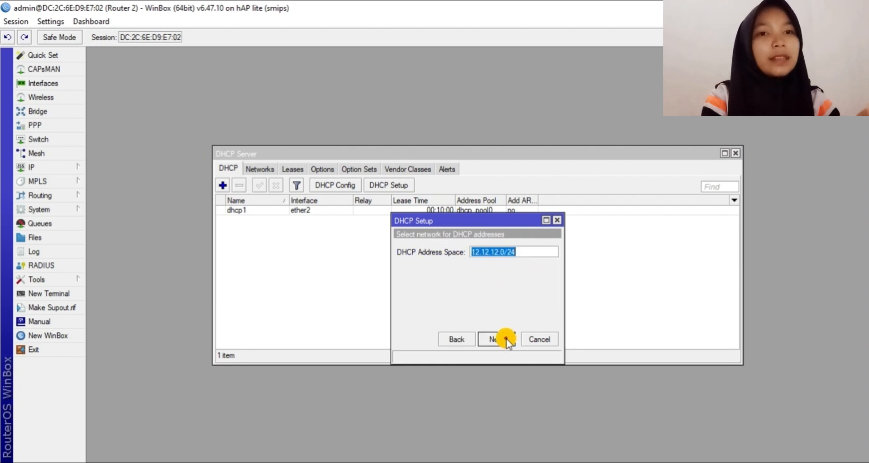
click(506, 339)
click(506, 339)
click(506, 339)
click(506, 339)
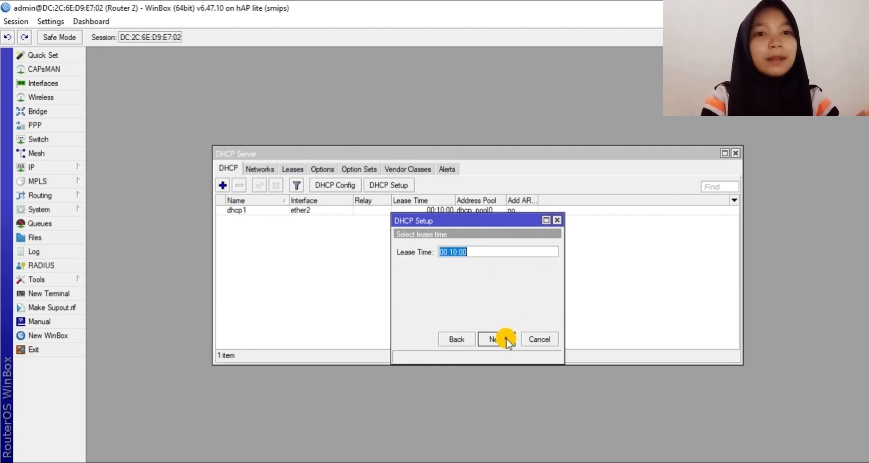
click(506, 339)
click(470, 249)
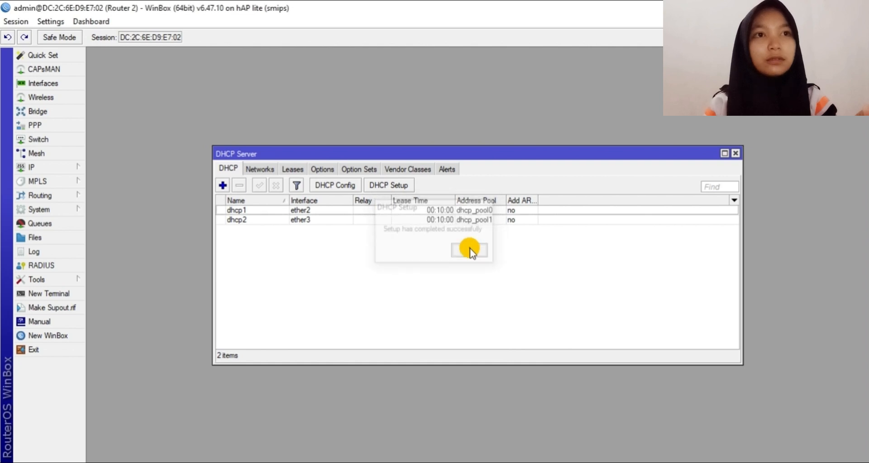
- Close DHCP Server and start a new firewall NAT rule in the srcnat chain
click(737, 154)
click(23, 167)
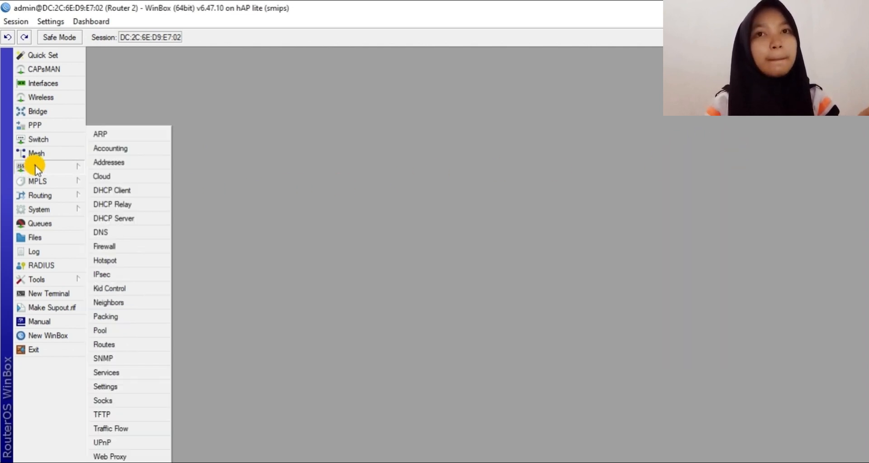
click(141, 248)
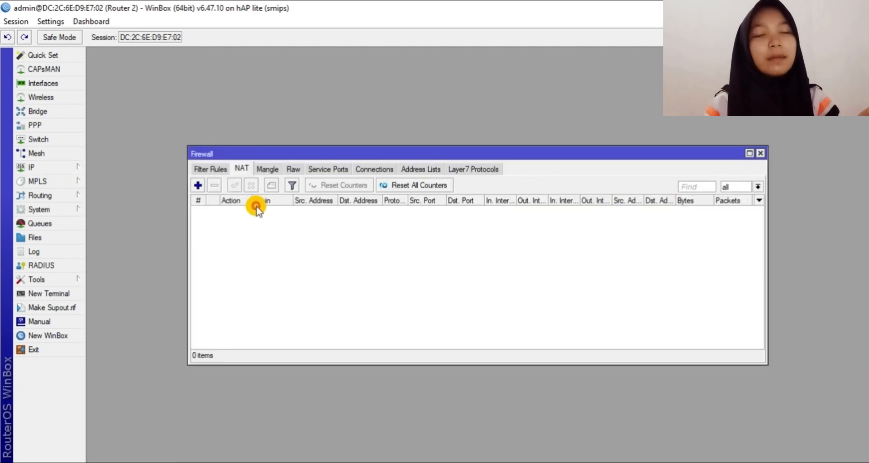
click(197, 186)
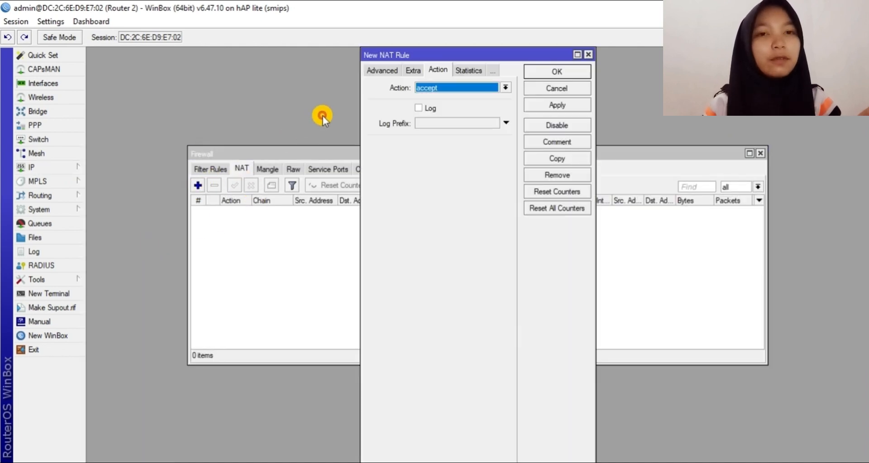
click(381, 71)
click(379, 71)
click(465, 87)
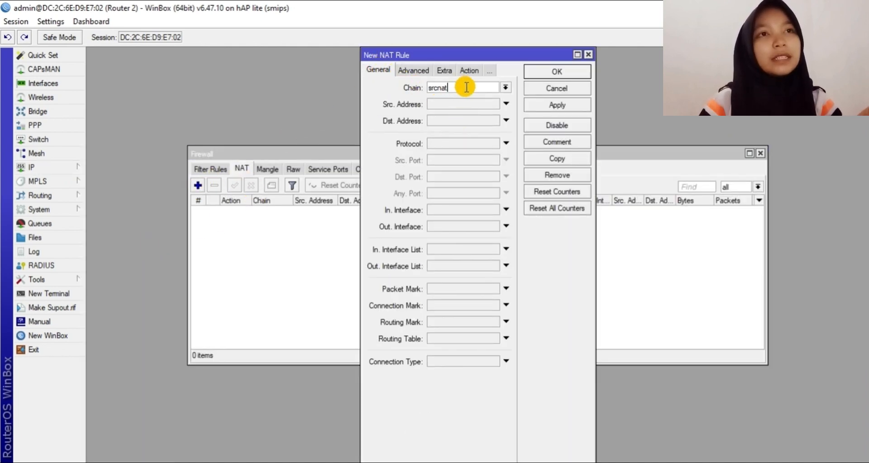
- Match out-interface wlan1 with action masquerade, save the rule, and close Firewall
click(483, 227)
click(493, 227)
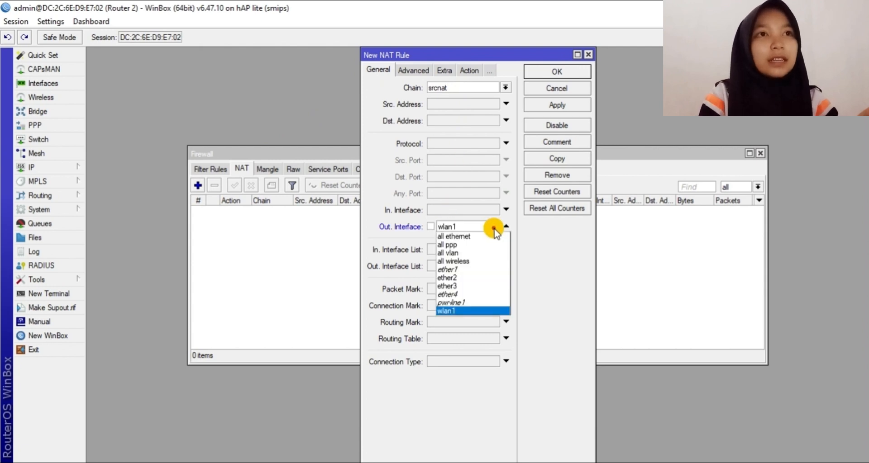
click(465, 311)
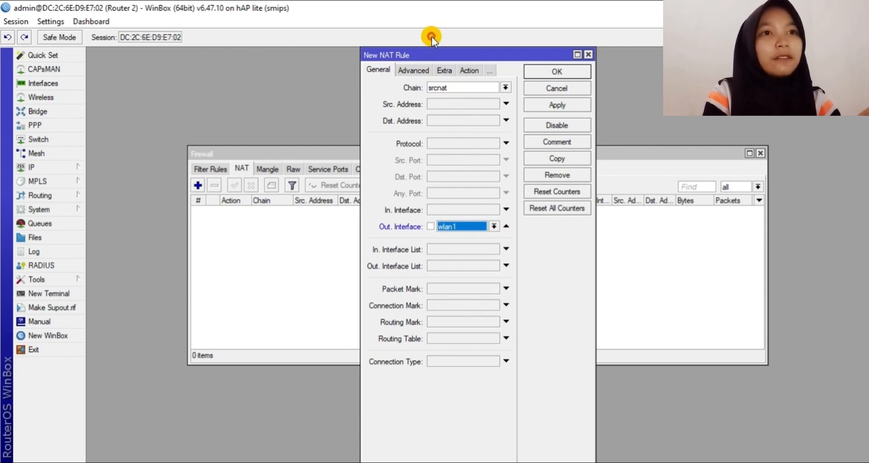
click(475, 71)
click(472, 86)
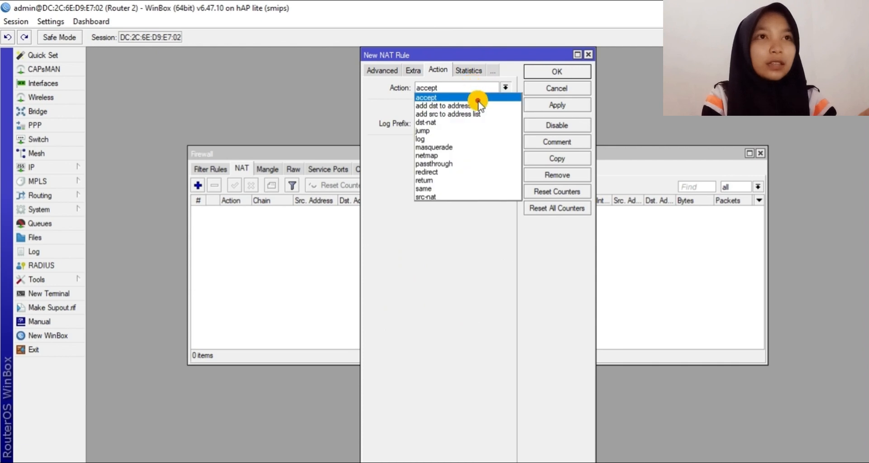
click(514, 144)
click(548, 102)
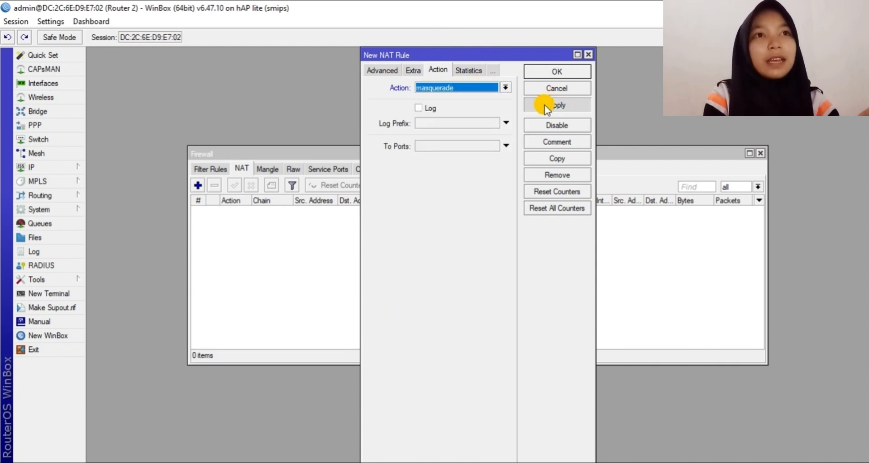
click(555, 72)
click(623, 110)
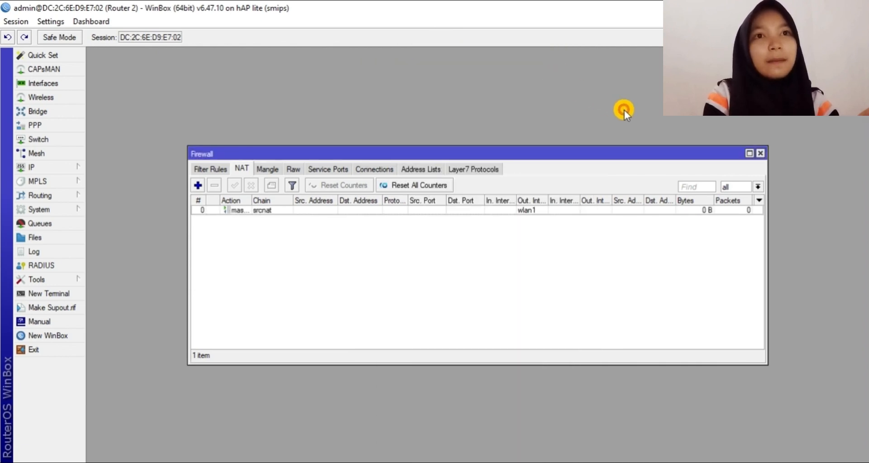
click(758, 155)
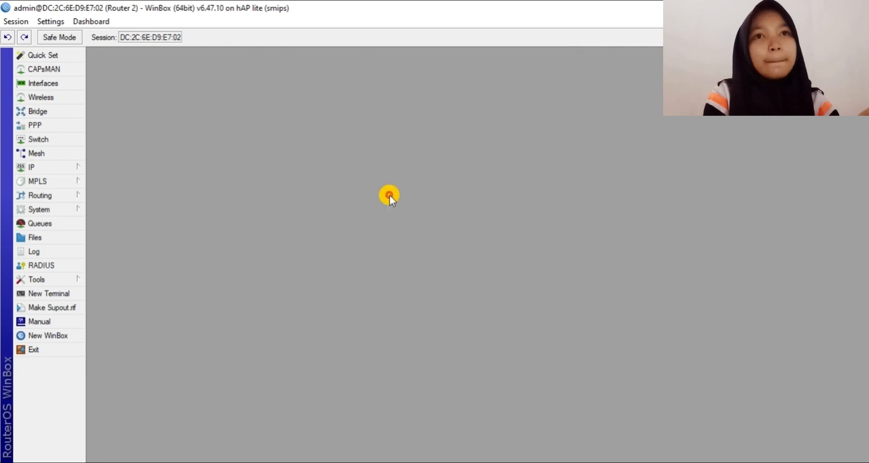
- Create simple queue 'ISP 2' targeting ether3 with 5M upload and 5M download max limits
click(39, 167)
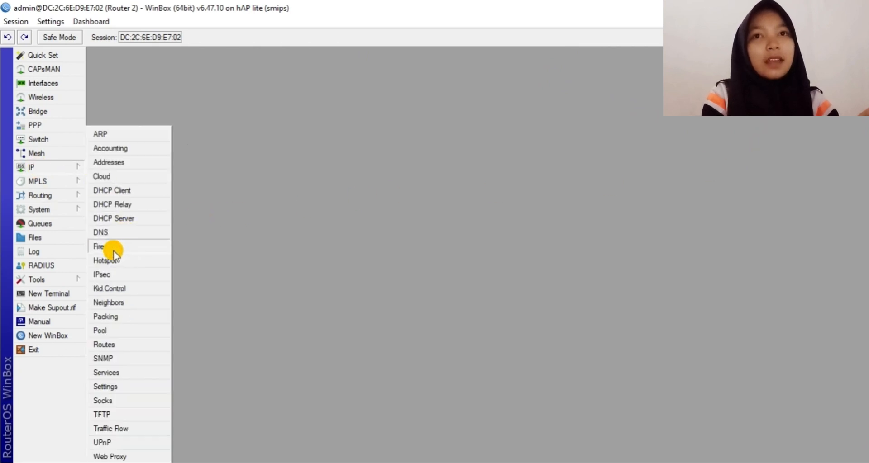
click(50, 224)
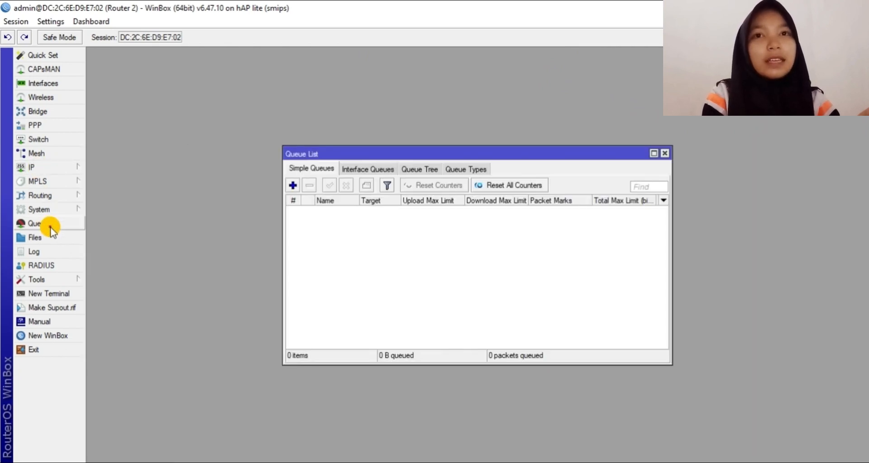
click(292, 185)
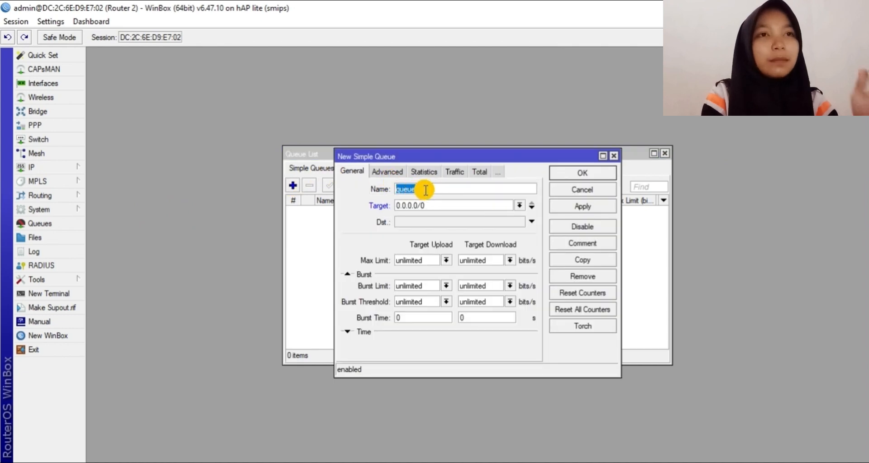
key(BackSpace)
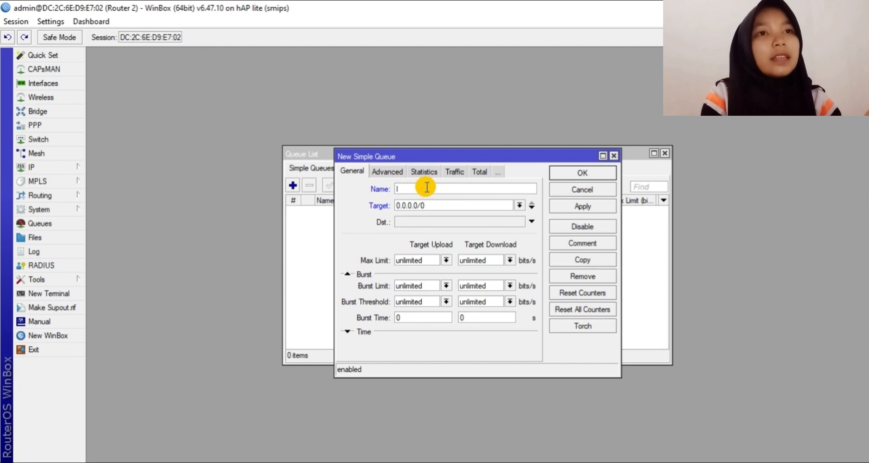
text(ISP 2)
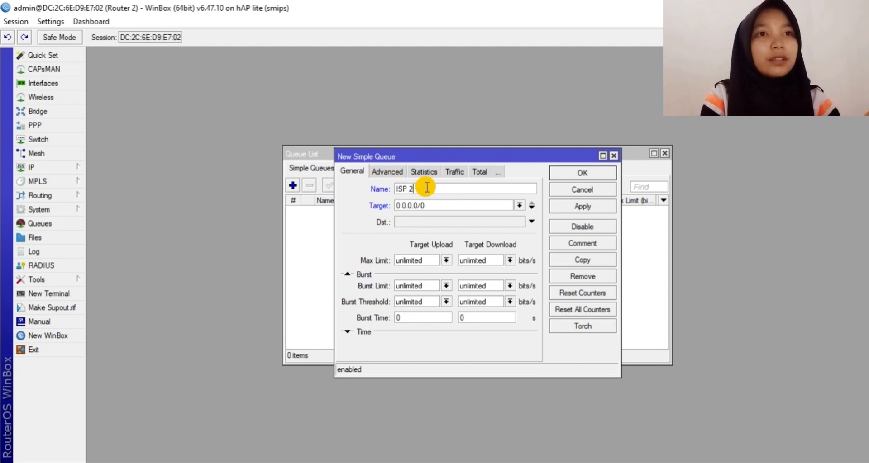
click(520, 205)
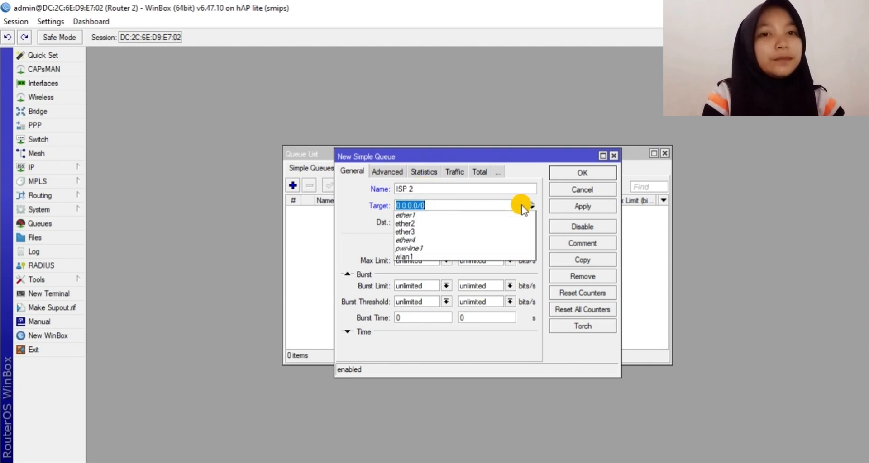
click(473, 232)
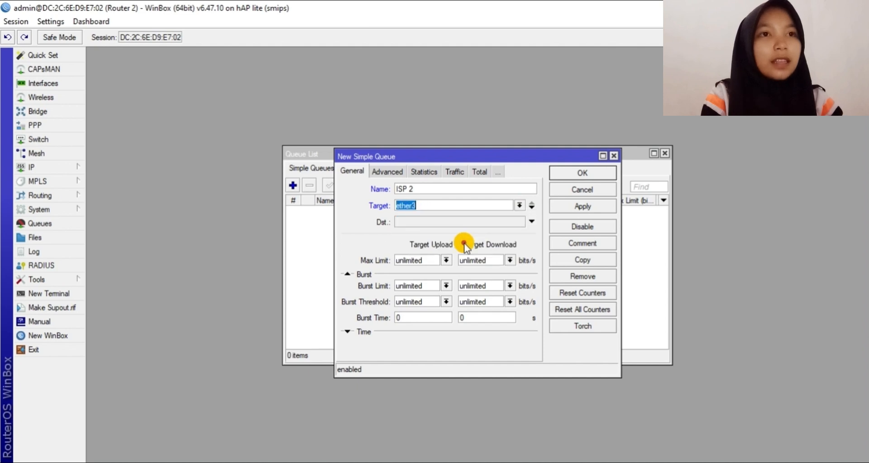
click(446, 261)
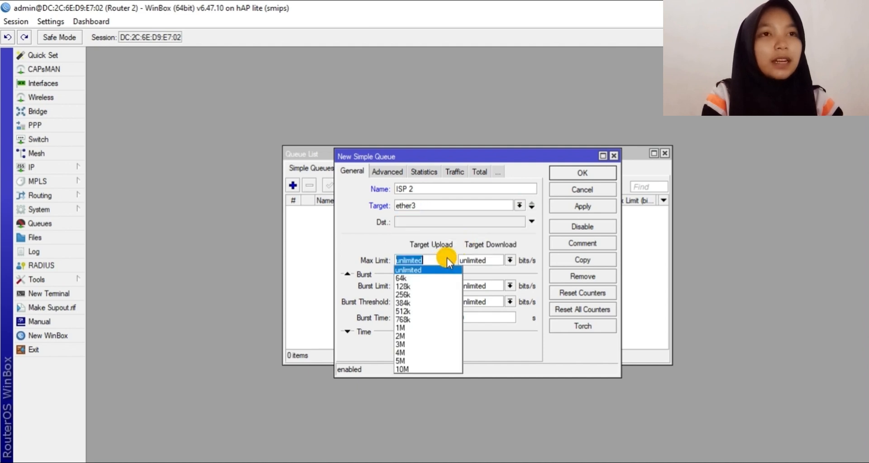
click(426, 361)
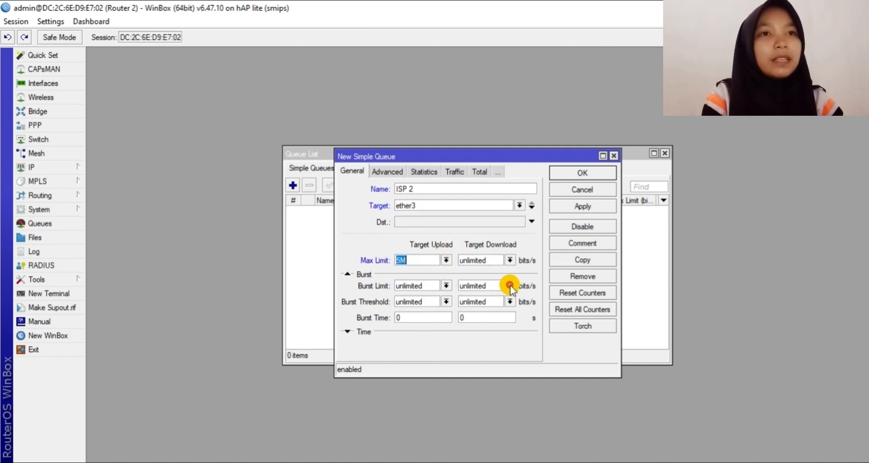
click(510, 260)
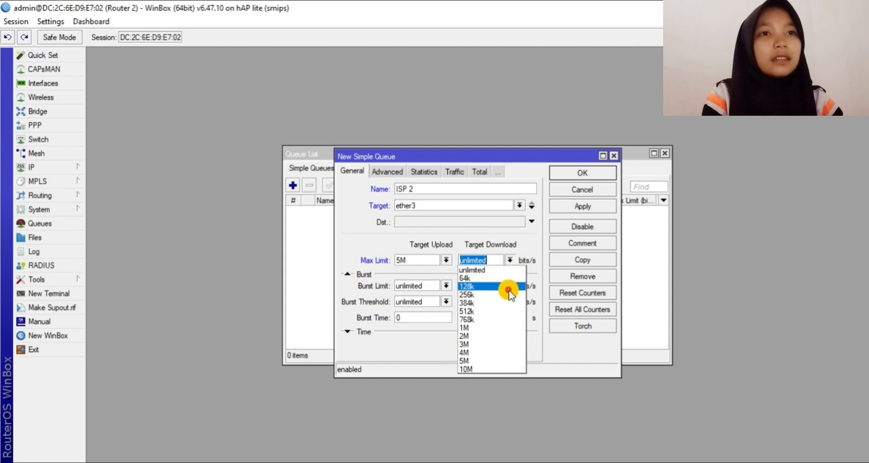
click(492, 361)
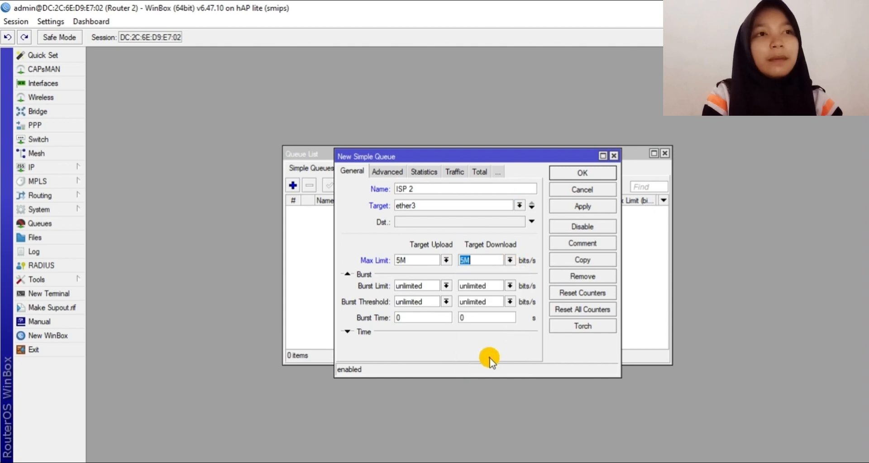
click(590, 209)
click(589, 172)
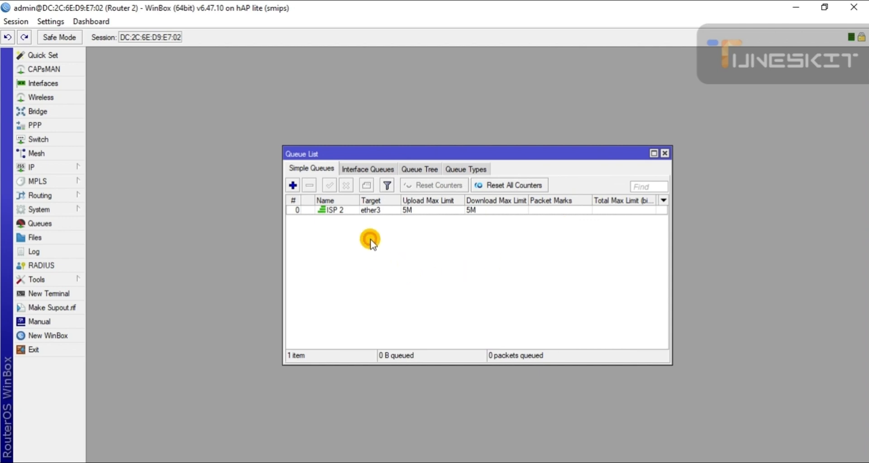
- Add address 192.168.13.1/24 on ether2 in the address list
click(668, 156)
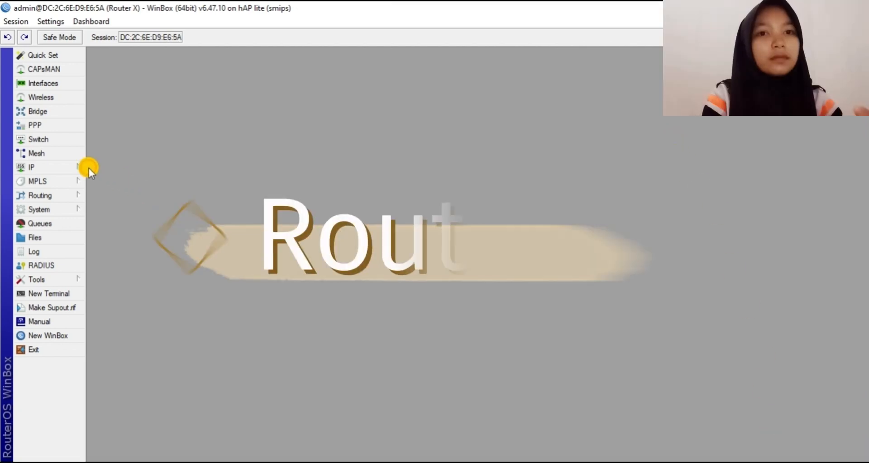
click(70, 169)
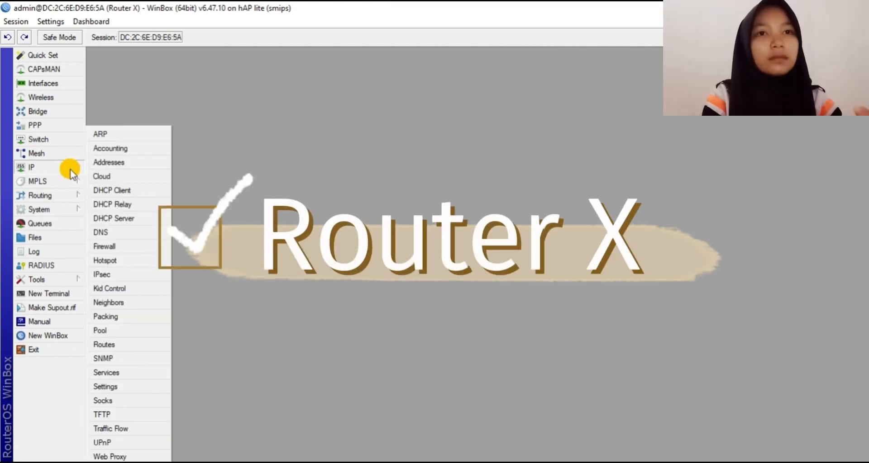
click(127, 164)
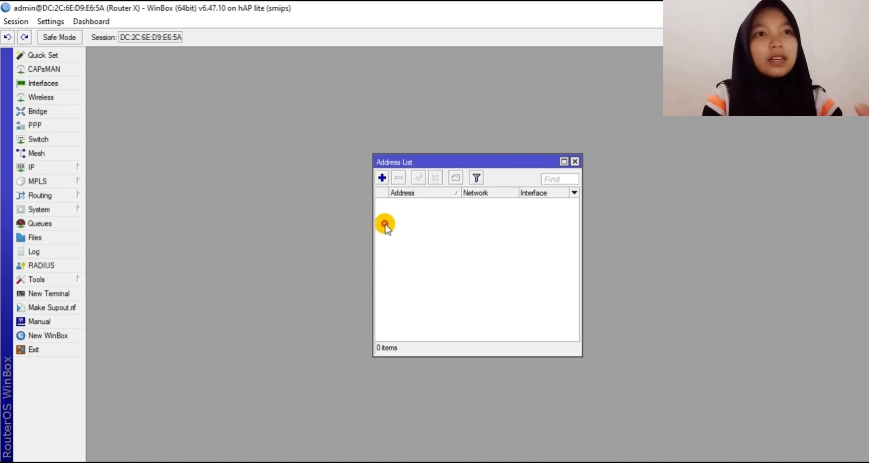
click(383, 179)
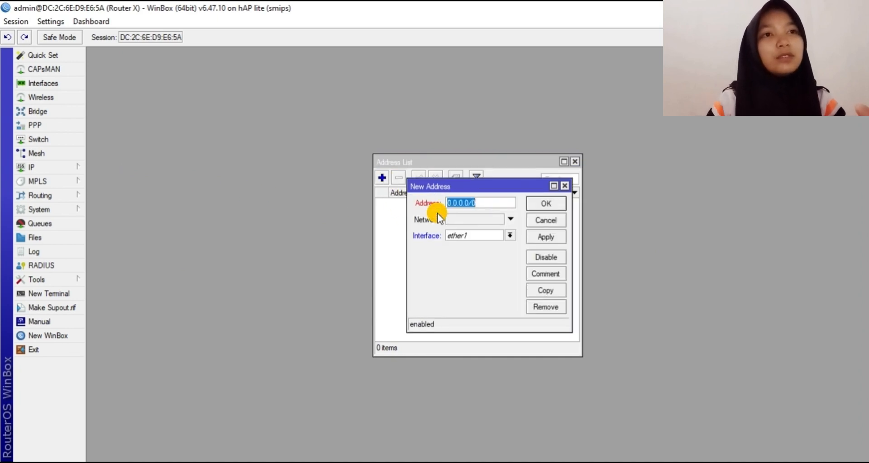
text(192.)
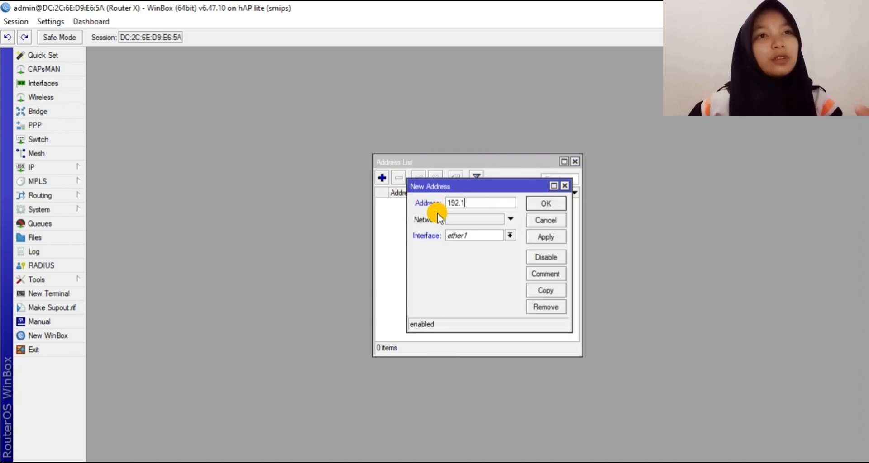
text(168.13)
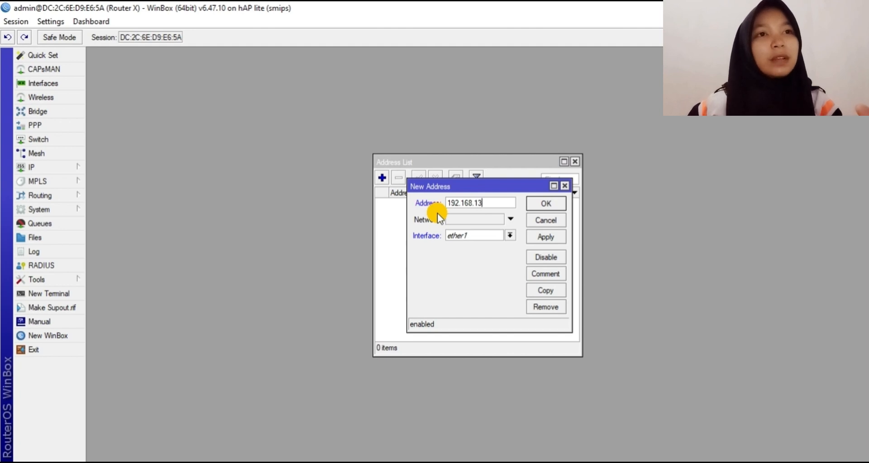
text(.)
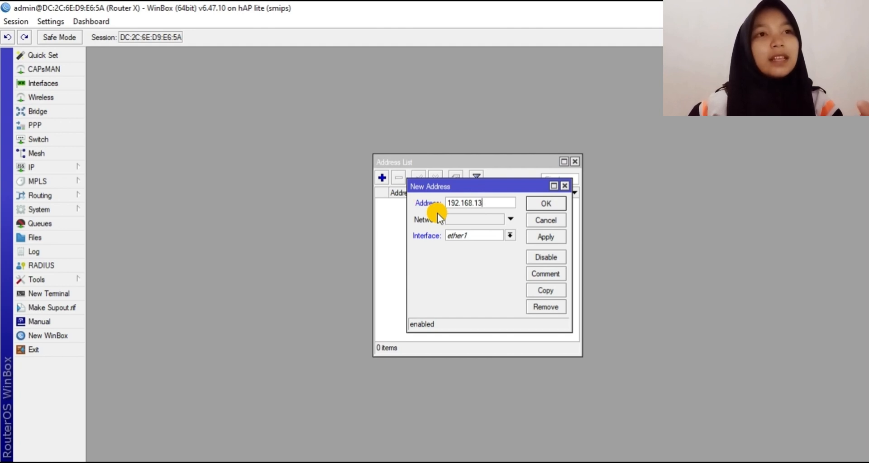
text(1/24)
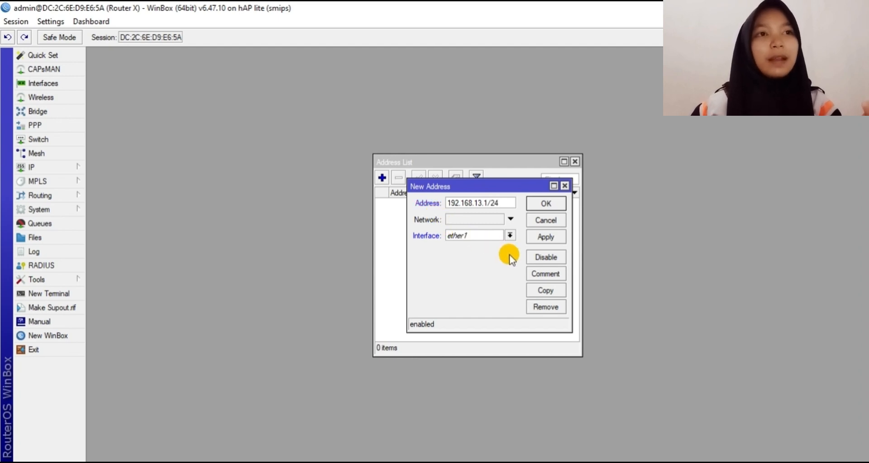
click(511, 234)
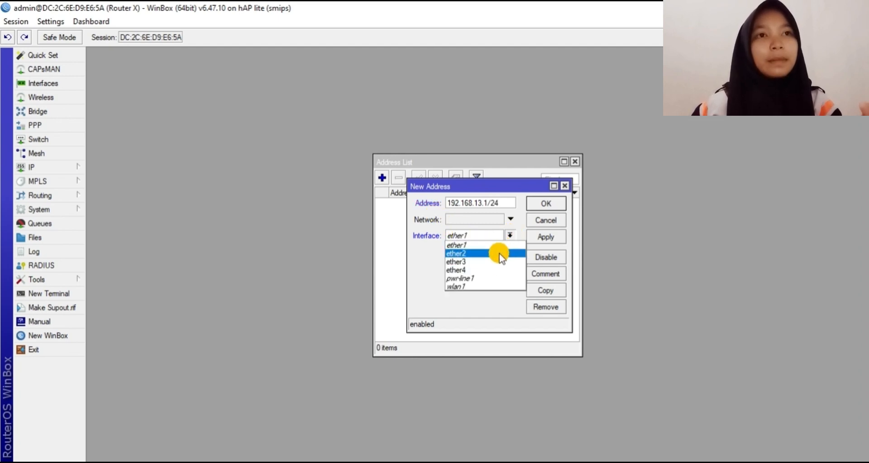
click(499, 255)
click(544, 237)
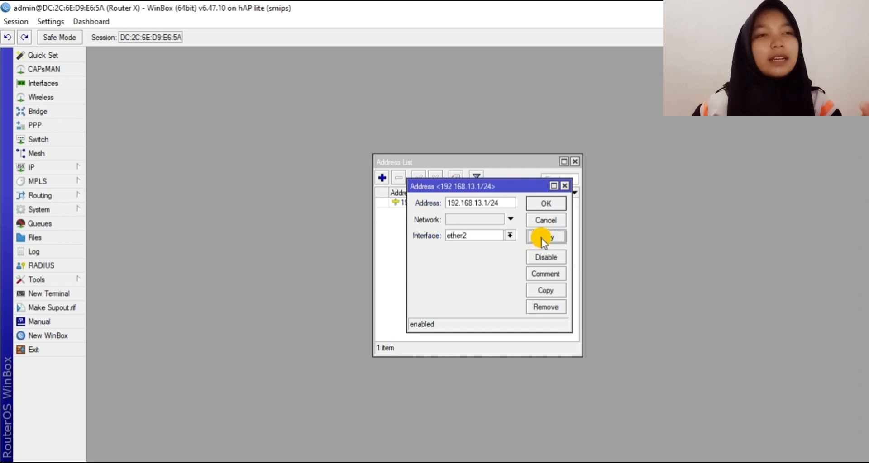
click(546, 203)
- Add address 12.12.12.2/24 on ether3
click(382, 177)
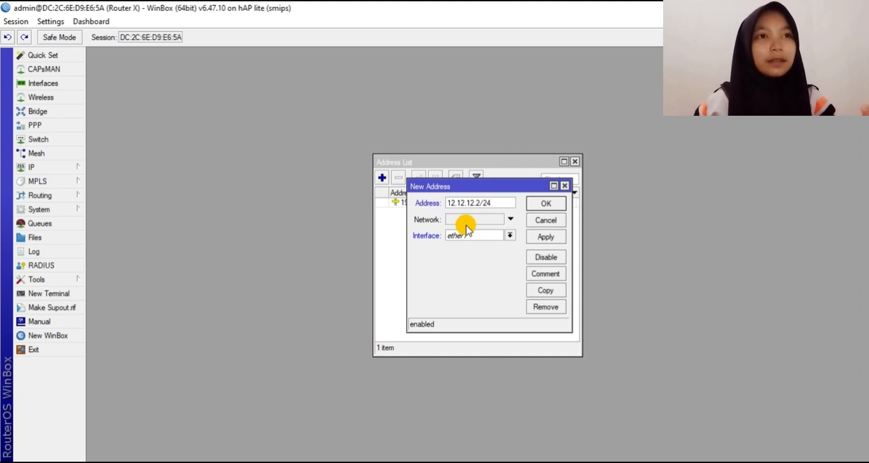
click(510, 238)
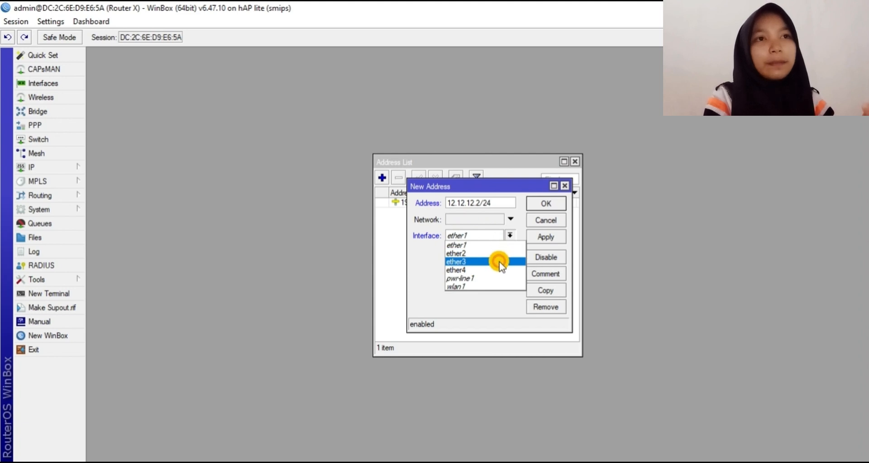
click(502, 254)
click(542, 238)
click(547, 203)
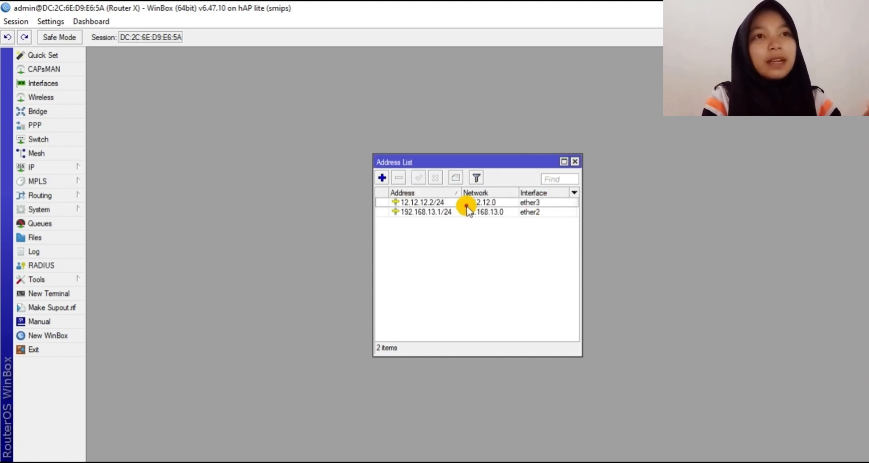
- Add address 11.11.11.2/24 on ether4 and close the address list
click(381, 179)
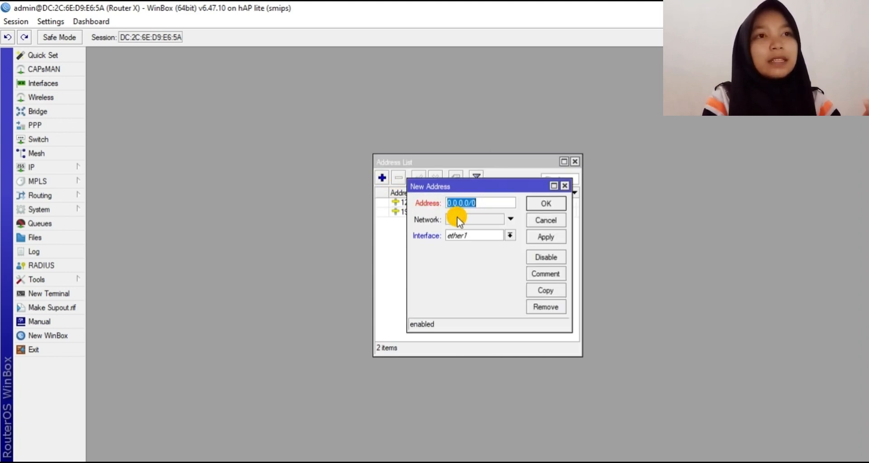
text(11.11.11)
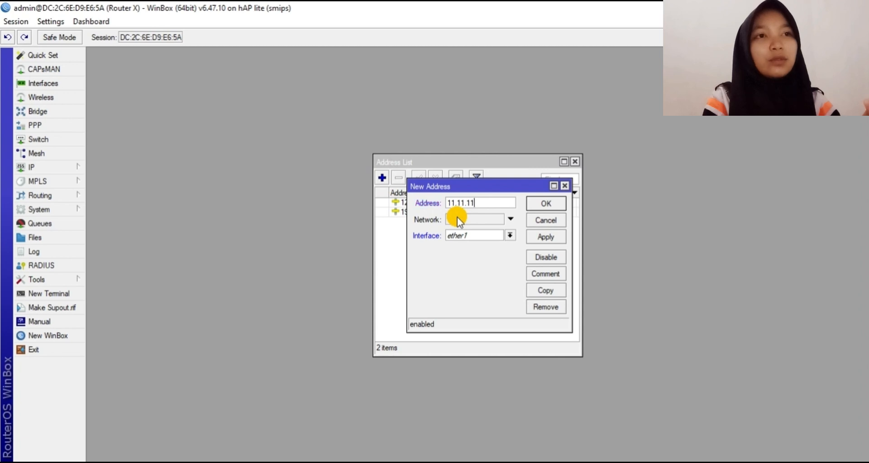
text(.2/24)
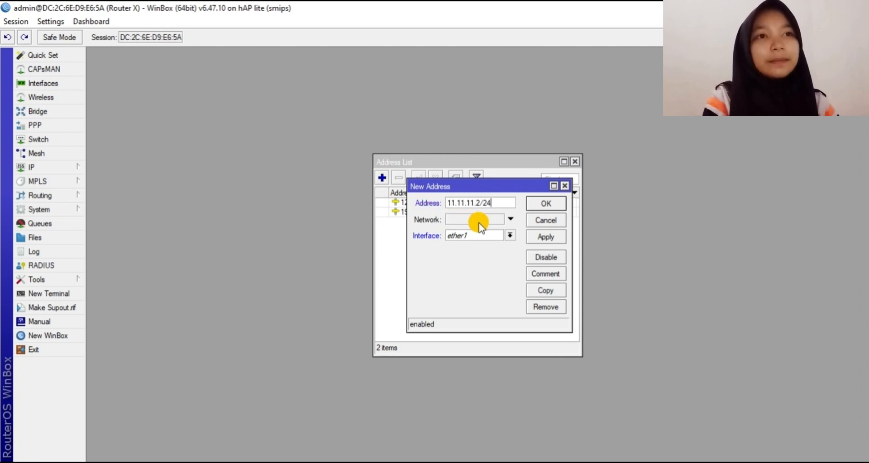
click(509, 236)
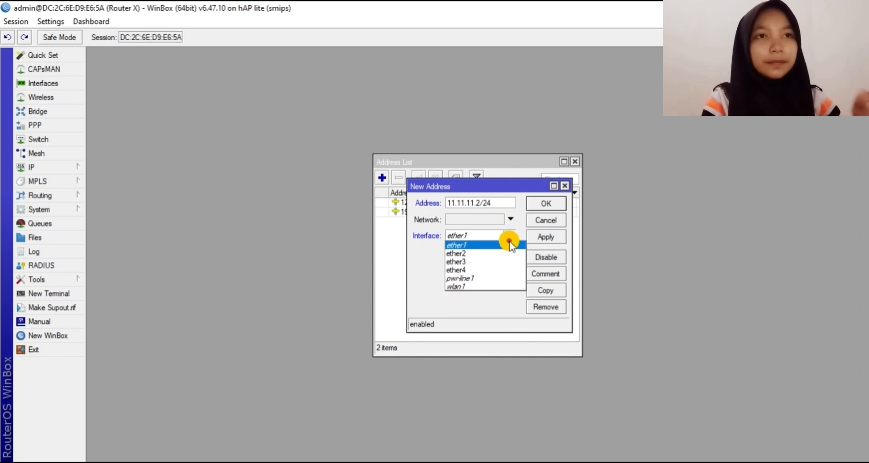
click(506, 270)
click(545, 239)
click(546, 204)
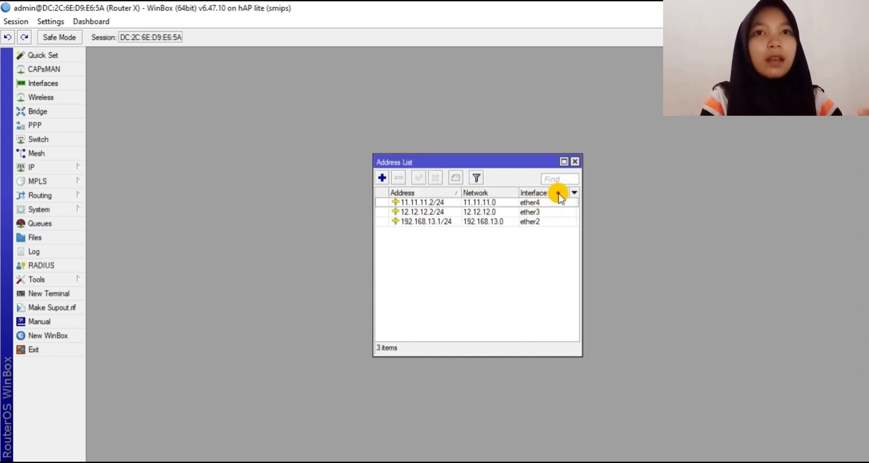
click(575, 162)
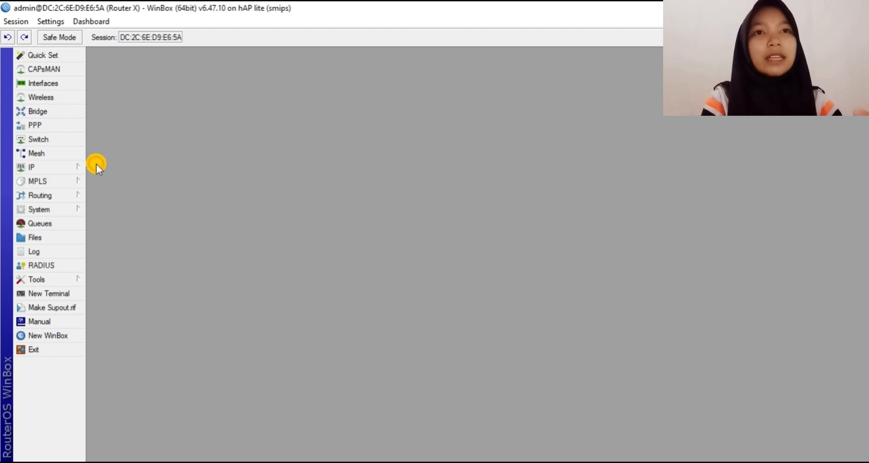
- Create a DHCP server on ether2 with gateway 192.168.13.1 and a 00:10:00 lease
click(77, 168)
click(121, 219)
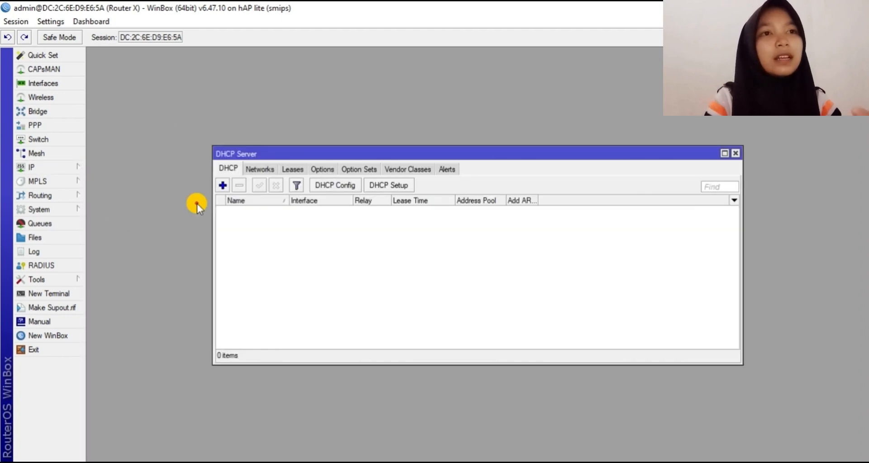
click(388, 185)
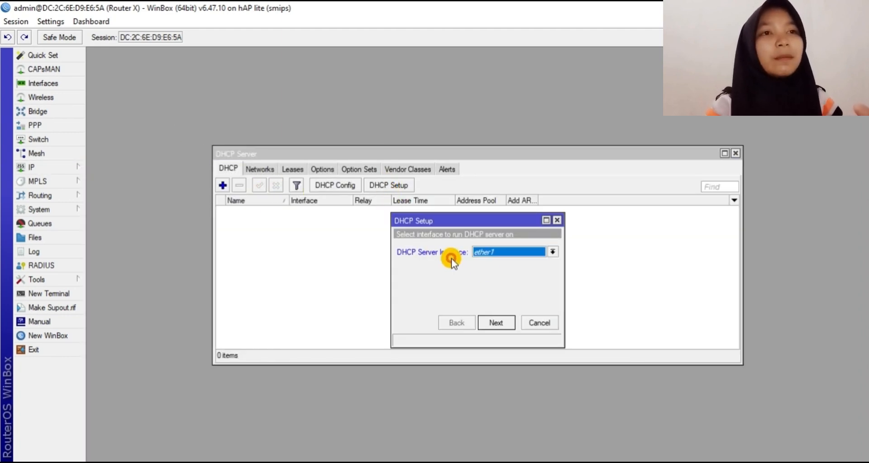
click(501, 252)
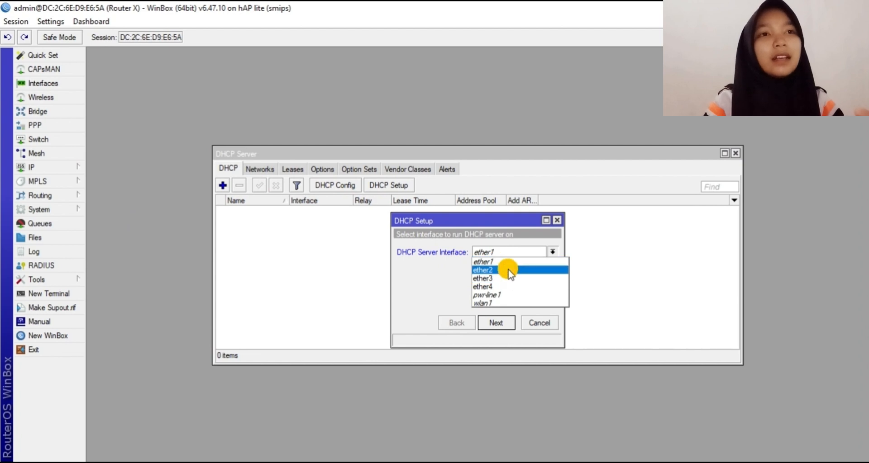
click(509, 271)
click(497, 323)
click(497, 323)
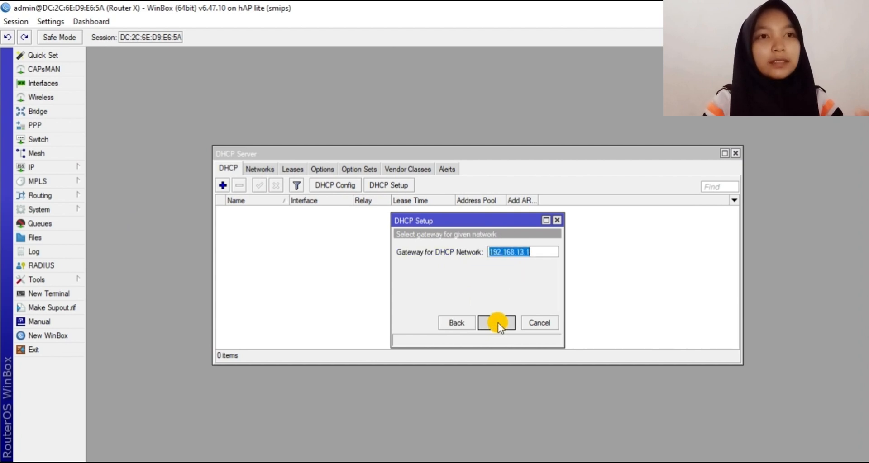
click(497, 324)
click(497, 323)
click(498, 323)
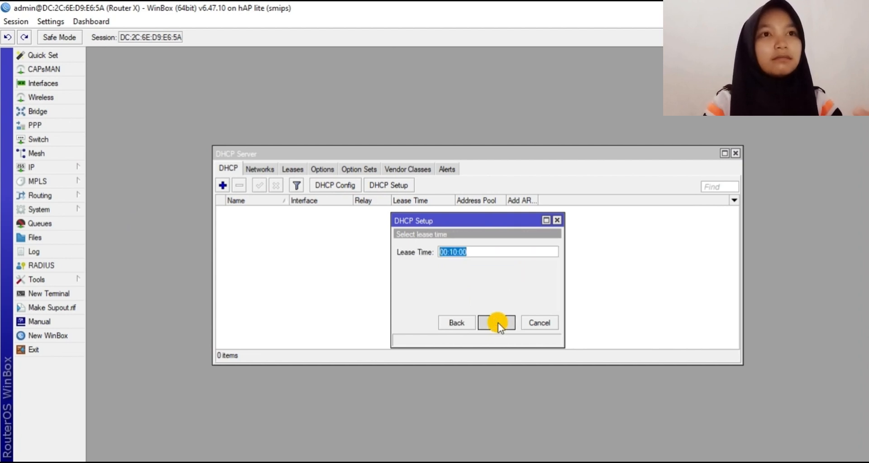
click(498, 322)
click(470, 250)
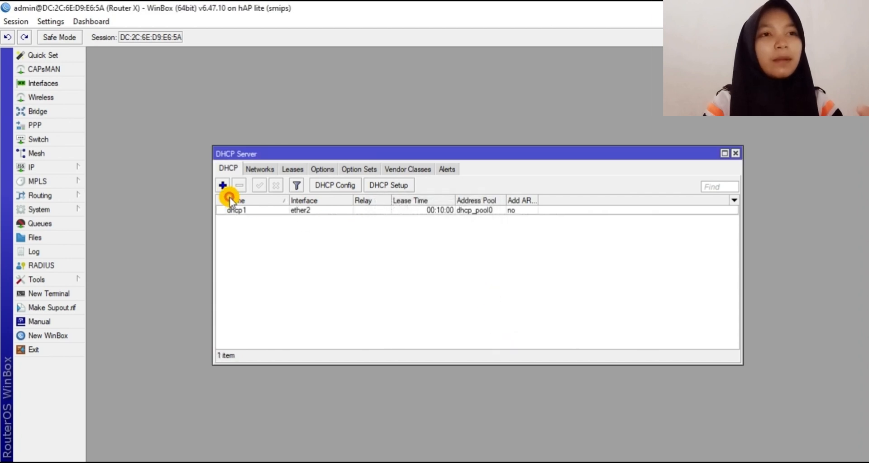
- Create a second DHCP server on ether3 for 12.12.12.0/24 with a 00:10:00 lease
click(385, 187)
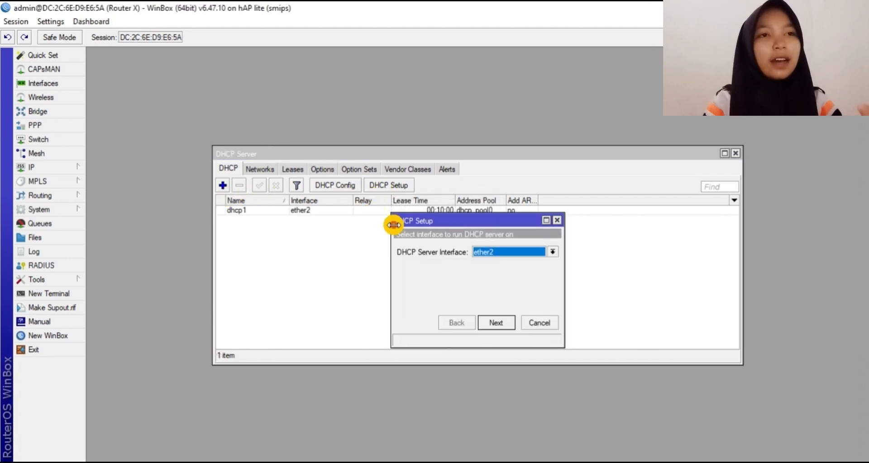
click(510, 251)
click(514, 278)
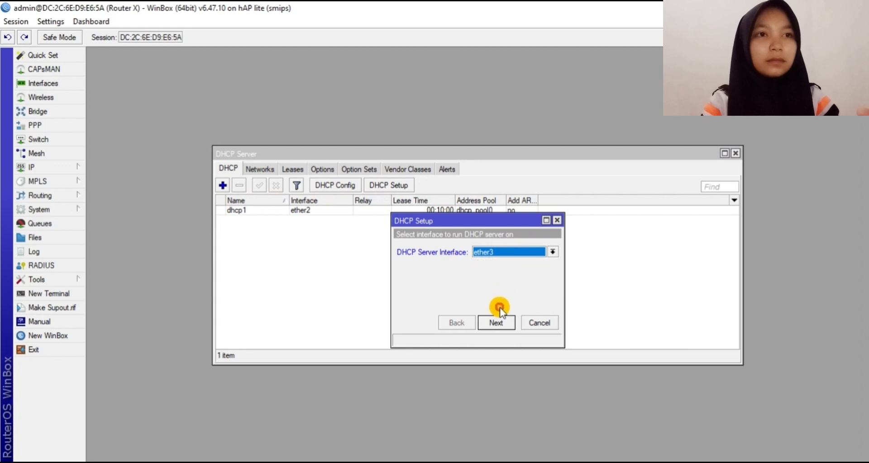
click(497, 322)
click(498, 322)
click(498, 323)
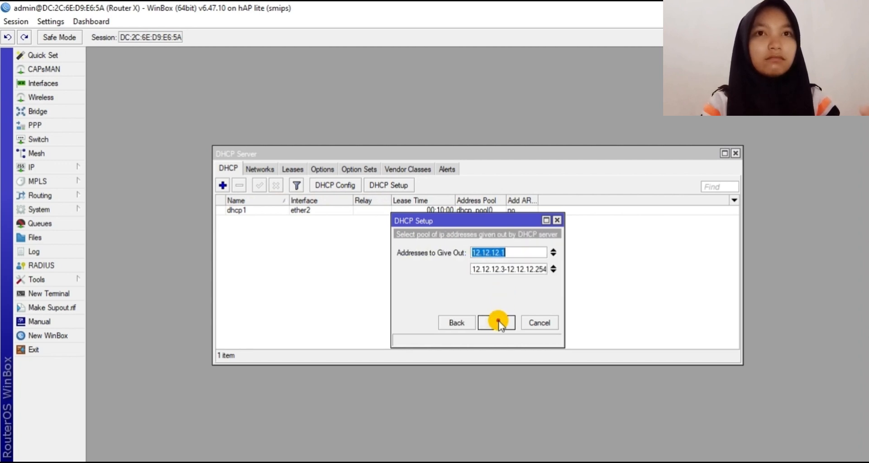
click(498, 322)
click(498, 322)
click(498, 322)
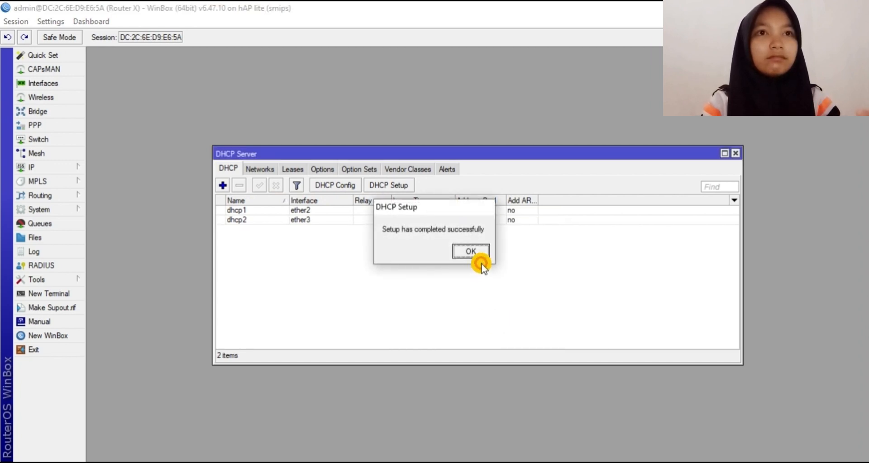
click(471, 252)
- Create a third DHCP server on ether4 for 11.11.11.0/24 with a 00:10:00 lease, then close the list
click(222, 185)
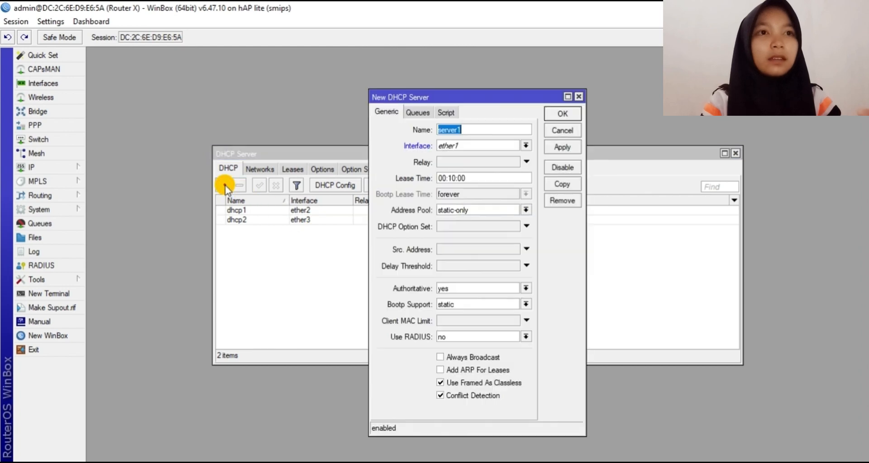
click(580, 98)
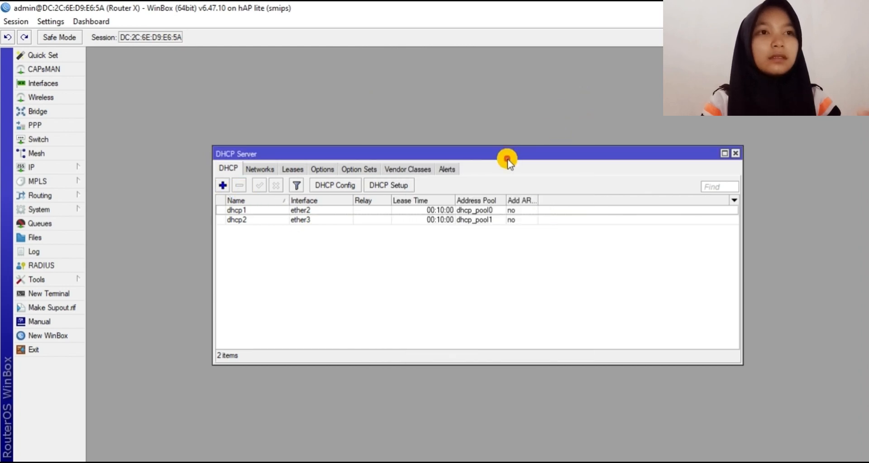
click(410, 183)
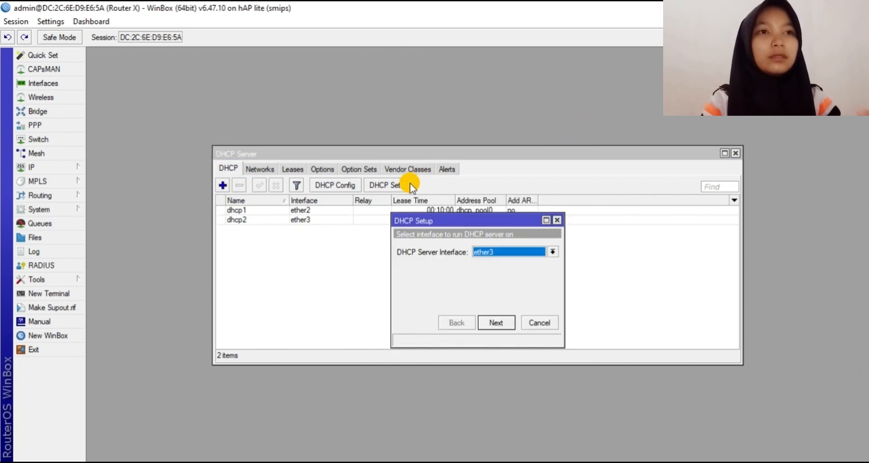
click(489, 255)
click(492, 283)
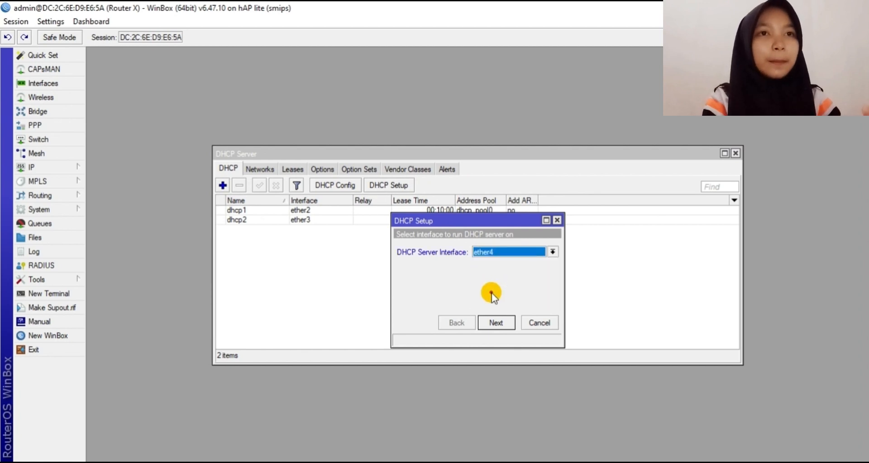
click(489, 323)
click(488, 323)
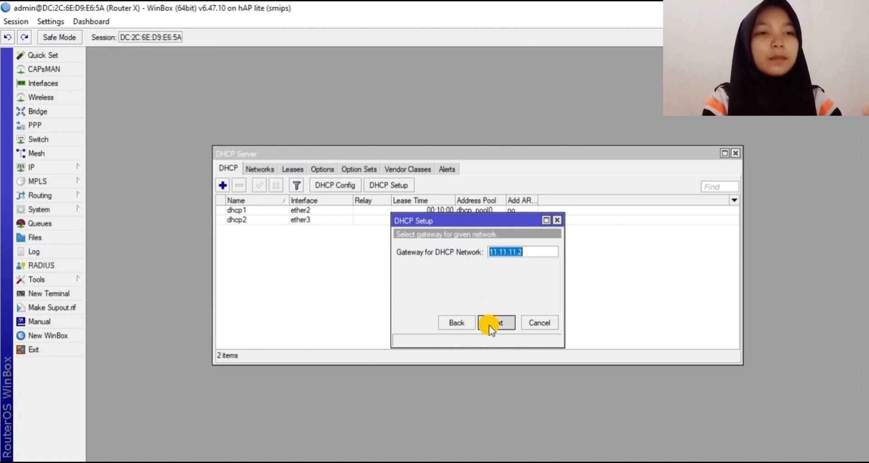
click(489, 323)
click(489, 323)
click(489, 324)
click(488, 323)
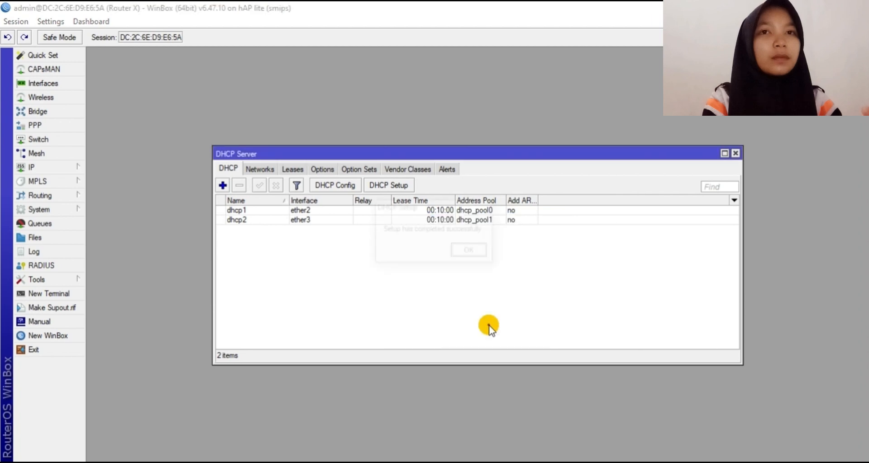
click(474, 252)
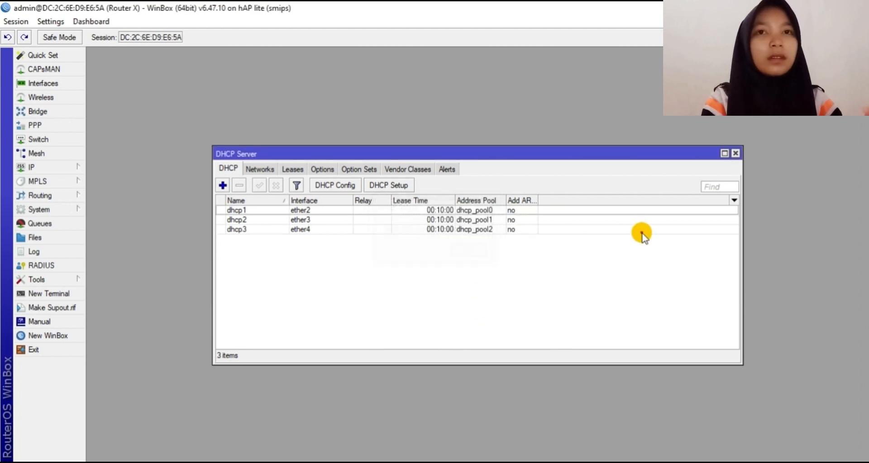
click(733, 154)
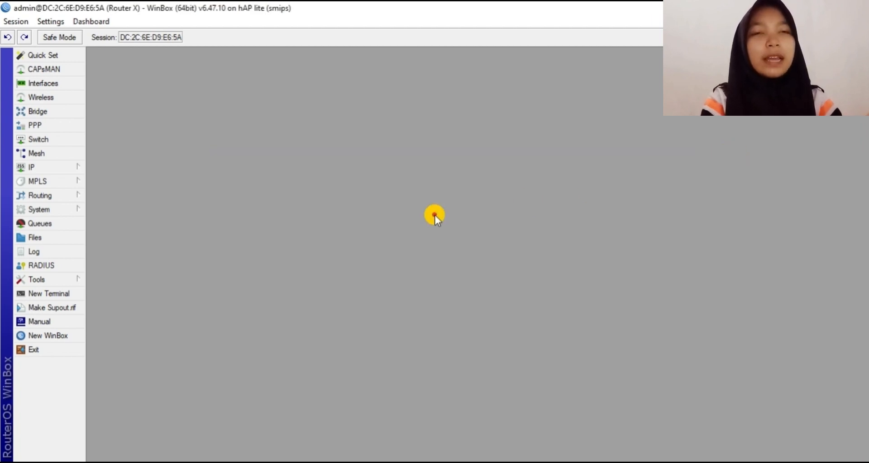
- Add a srcnat masquerade NAT rule with out-interface ether3
click(77, 168)
click(146, 248)
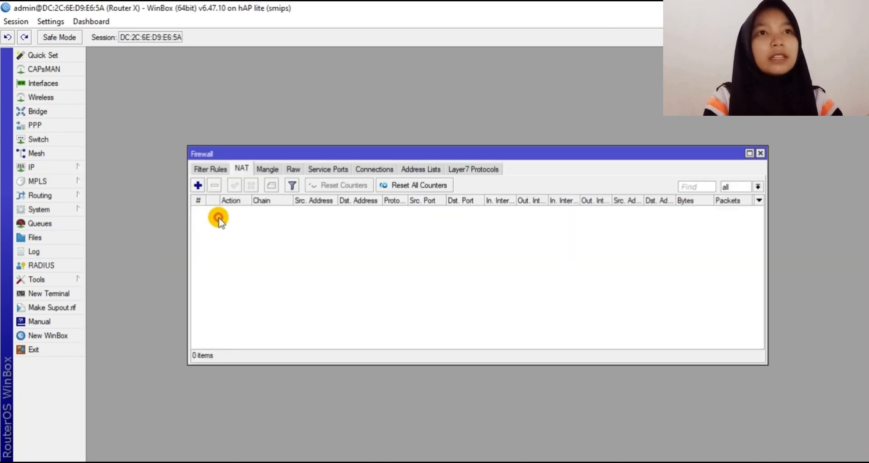
click(241, 170)
click(198, 185)
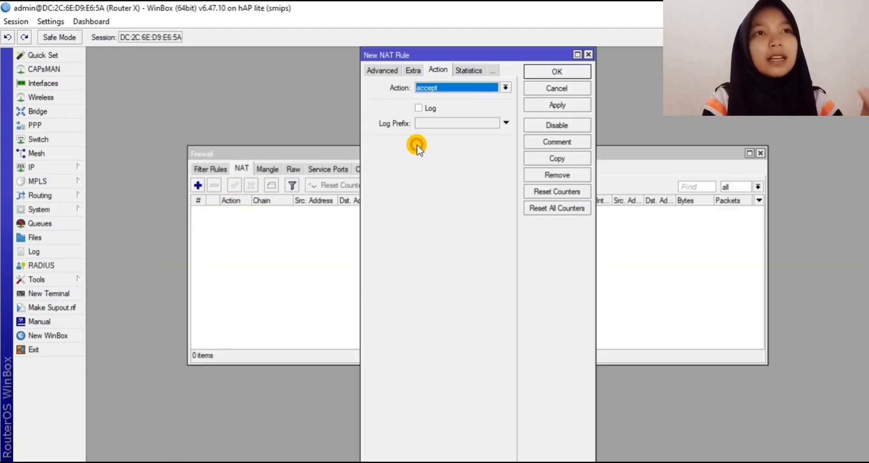
click(388, 72)
click(380, 68)
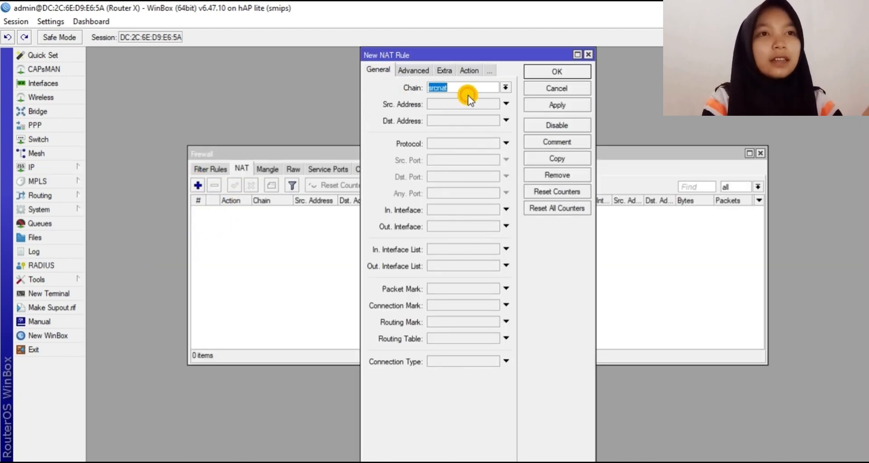
click(470, 225)
click(494, 226)
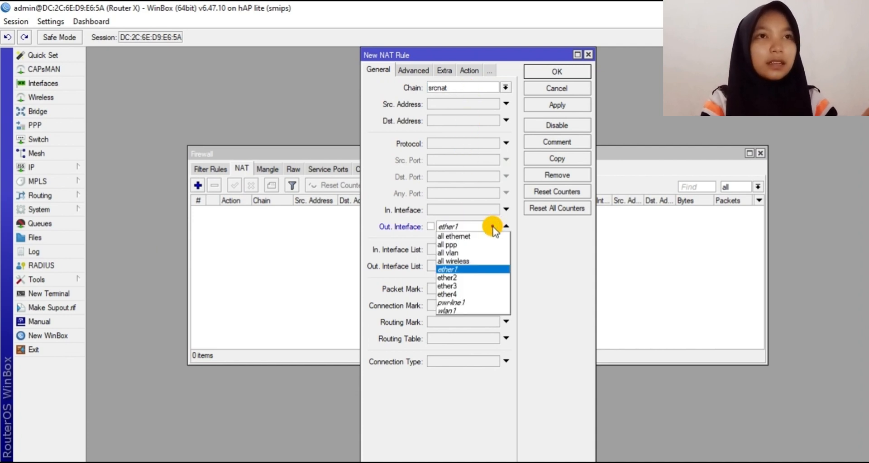
click(483, 286)
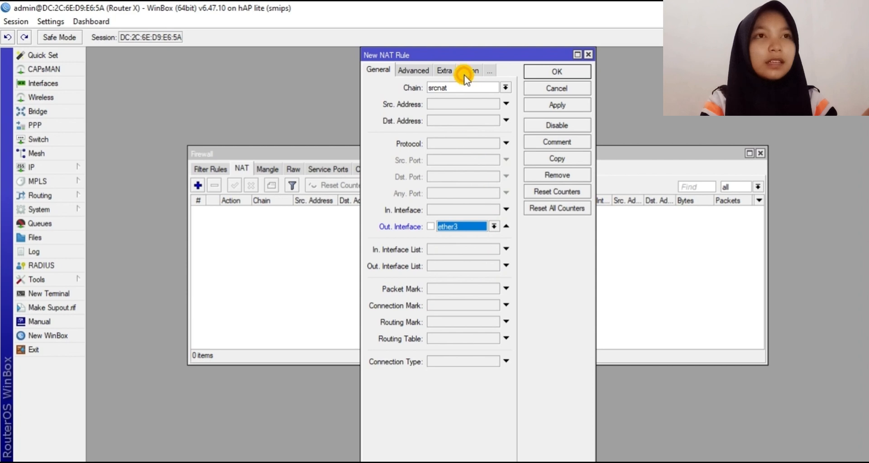
click(466, 72)
click(505, 88)
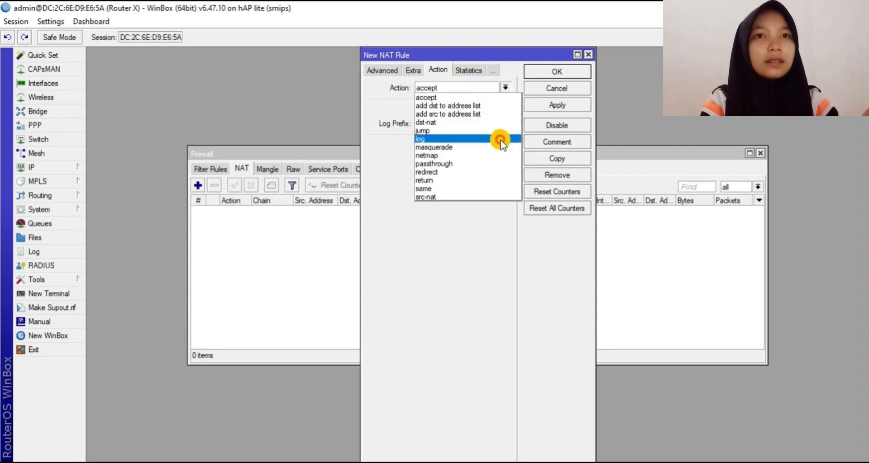
click(499, 148)
click(546, 104)
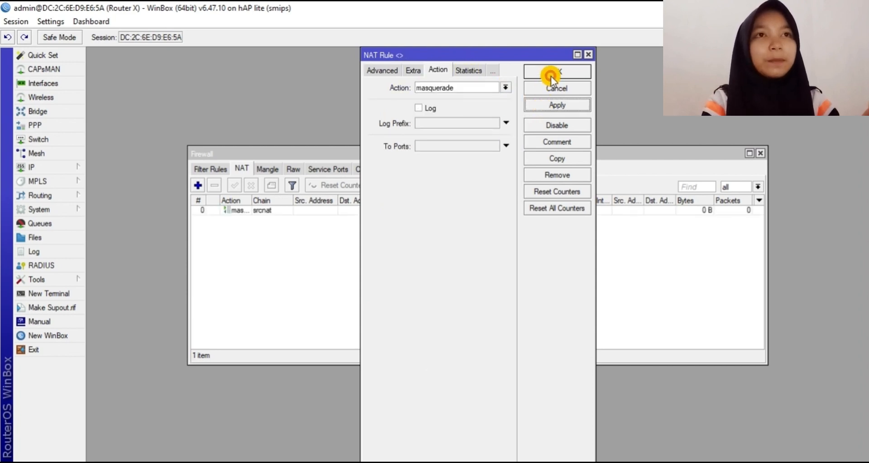
click(550, 75)
- Add a second masquerade NAT rule with out-interface ether4 and close Firewall
click(197, 185)
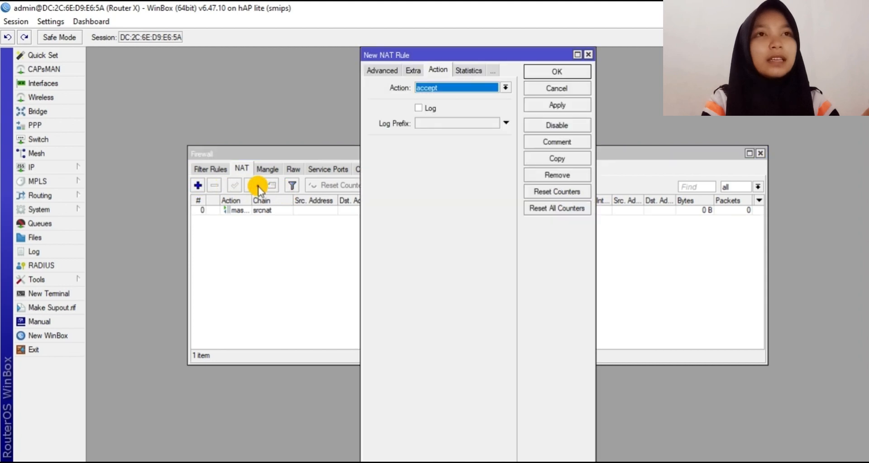
click(383, 71)
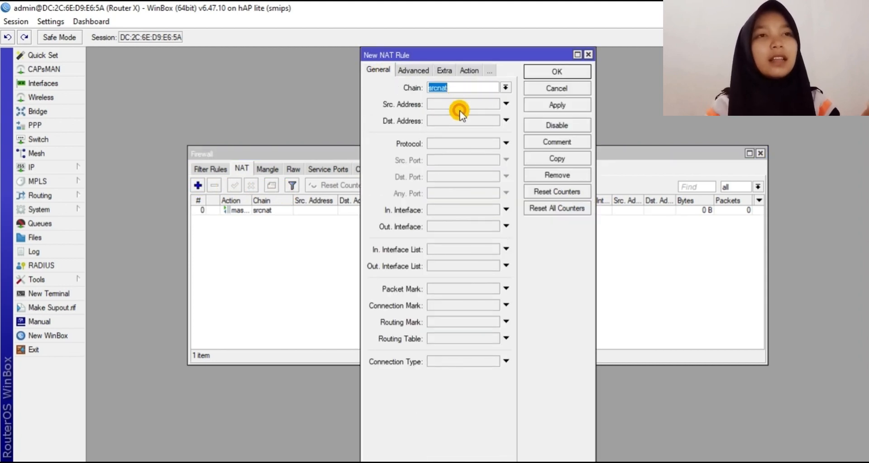
click(505, 225)
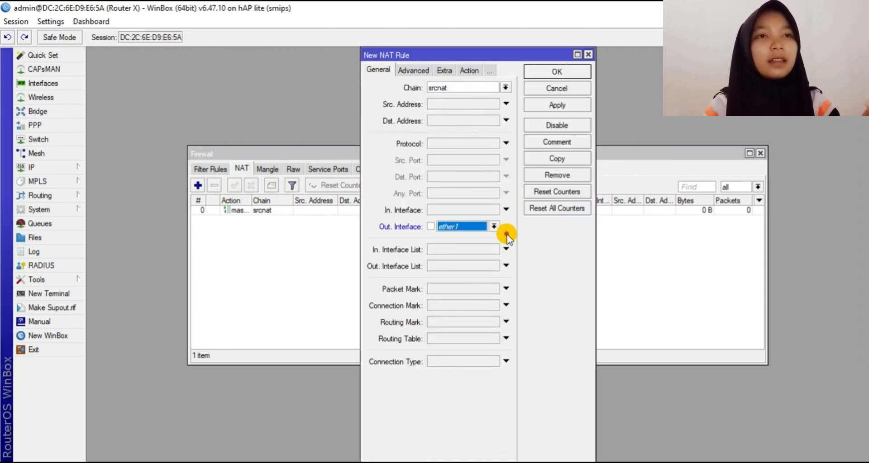
click(494, 226)
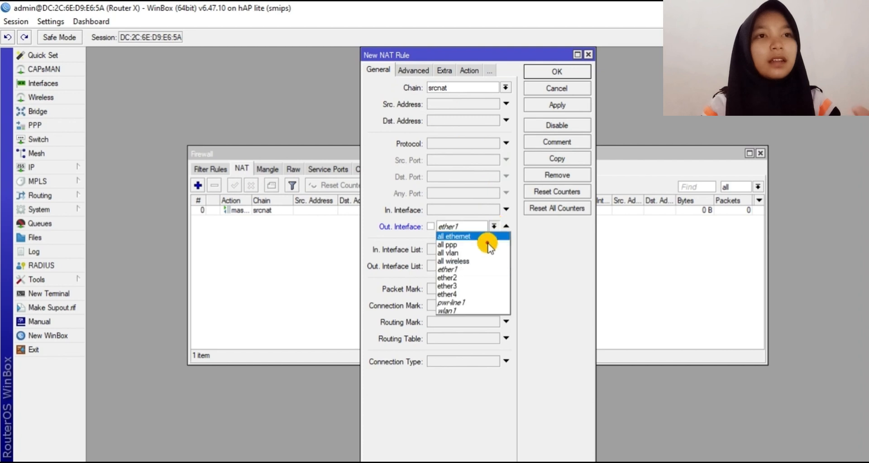
click(479, 287)
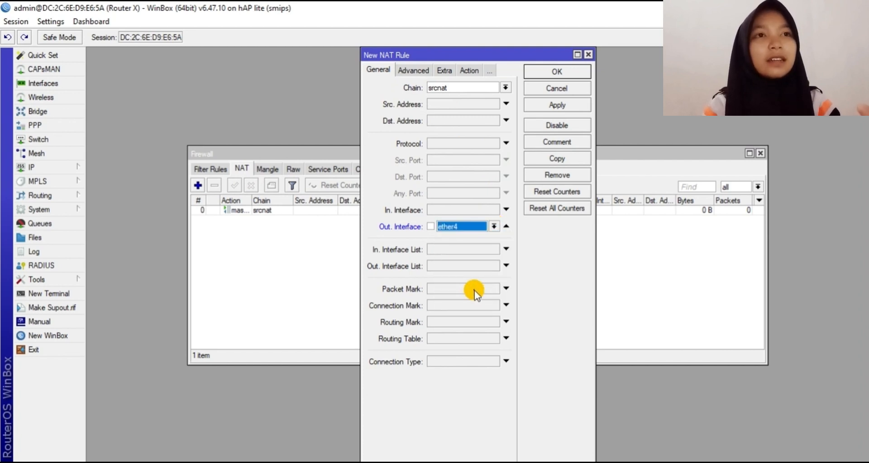
click(469, 70)
click(502, 88)
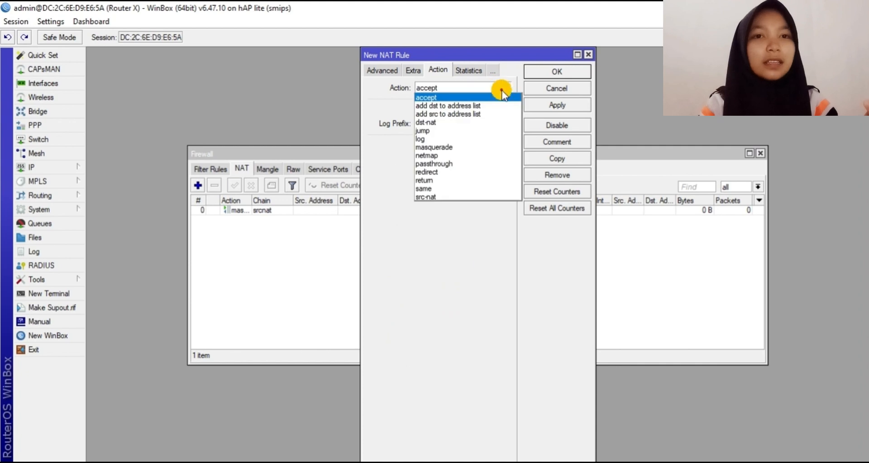
click(494, 140)
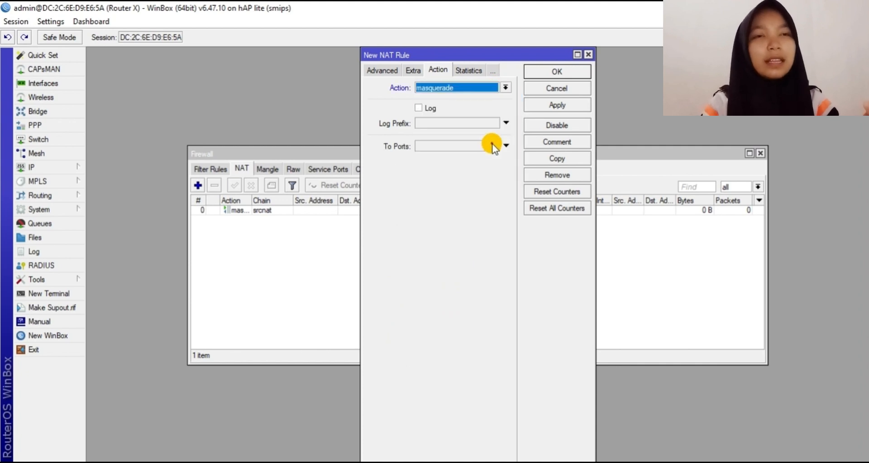
click(552, 105)
click(556, 72)
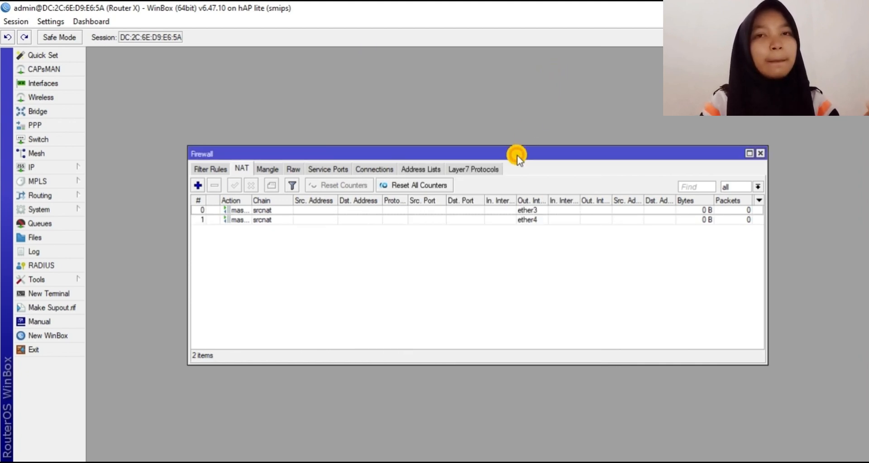
click(760, 153)
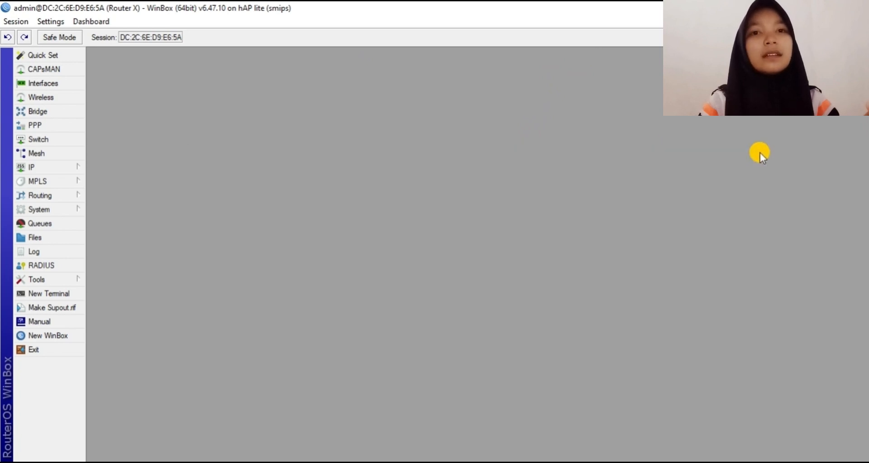
- Add a route with gateways 11.11.11.1 and 12.12.12.1 under IP > Routes, then close the Route List
click(75, 169)
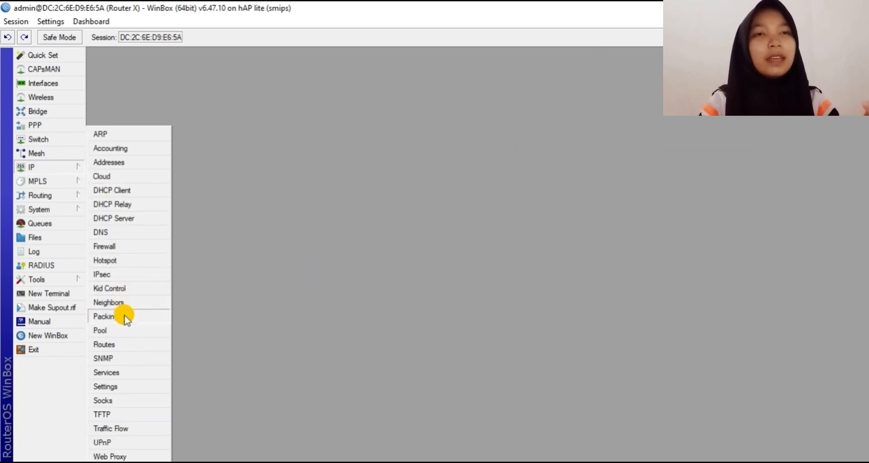
click(123, 345)
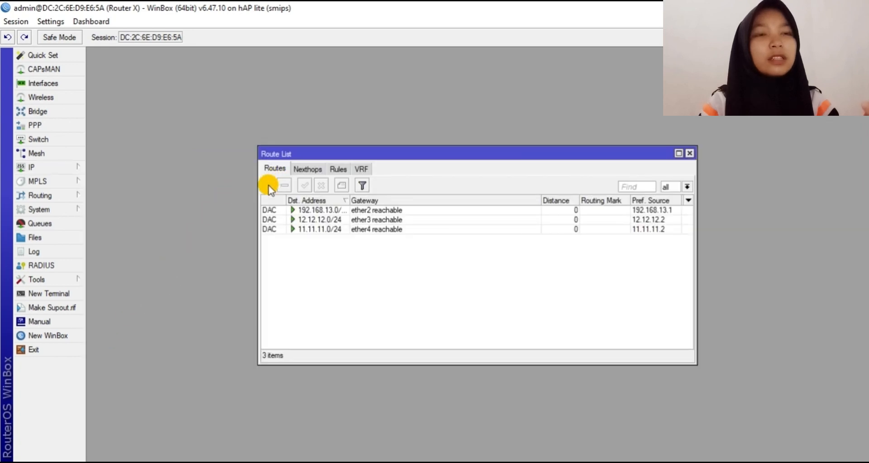
click(268, 185)
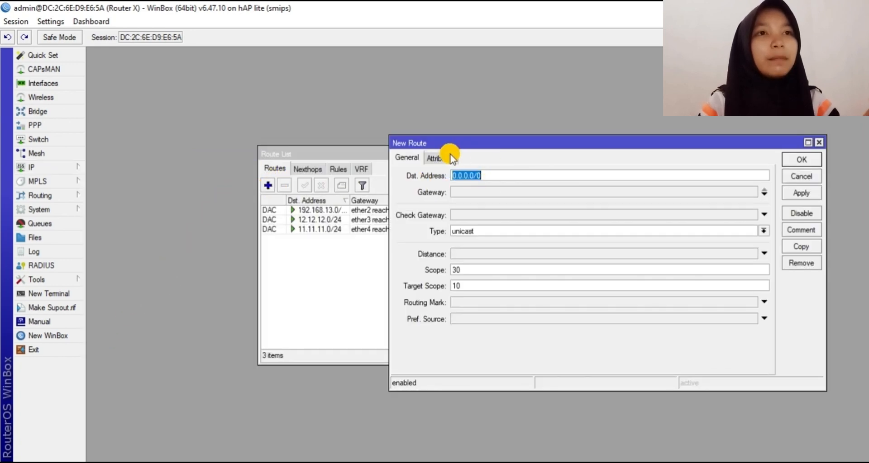
click(491, 194)
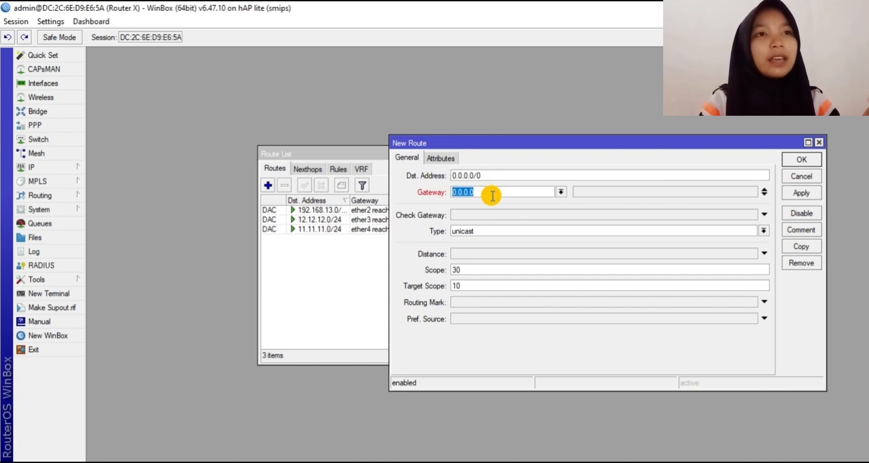
text(11.1)
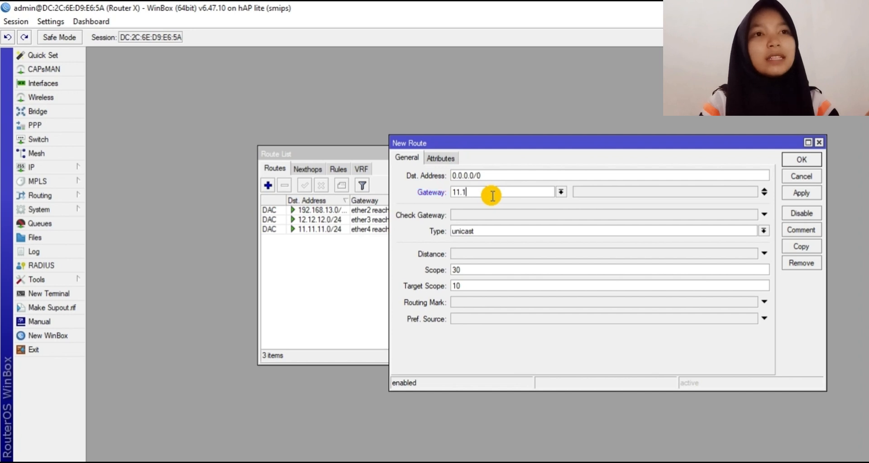
text(1.11.)
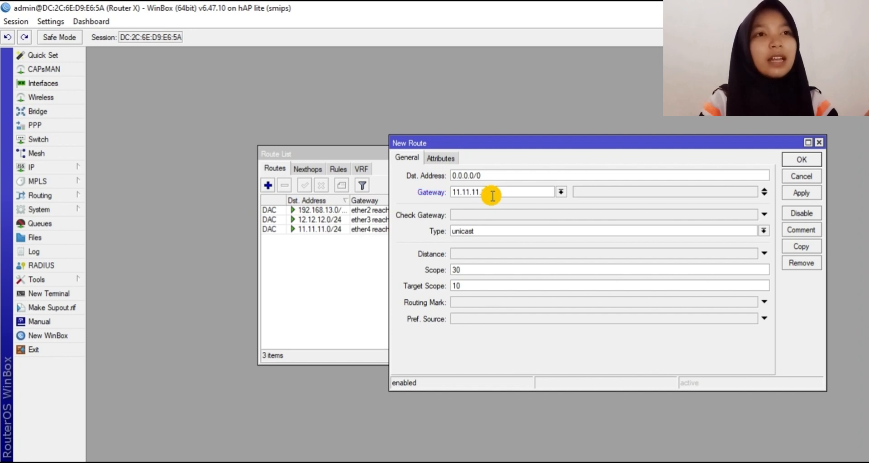
text(1)
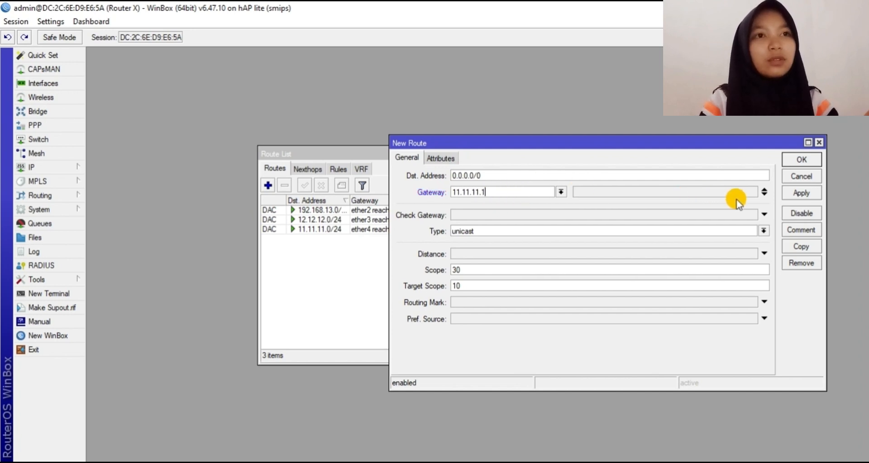
click(765, 194)
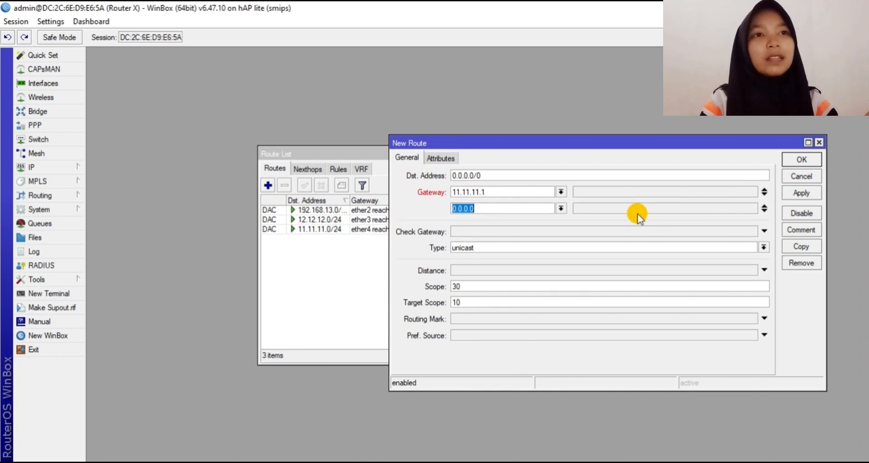
text(12.12.)
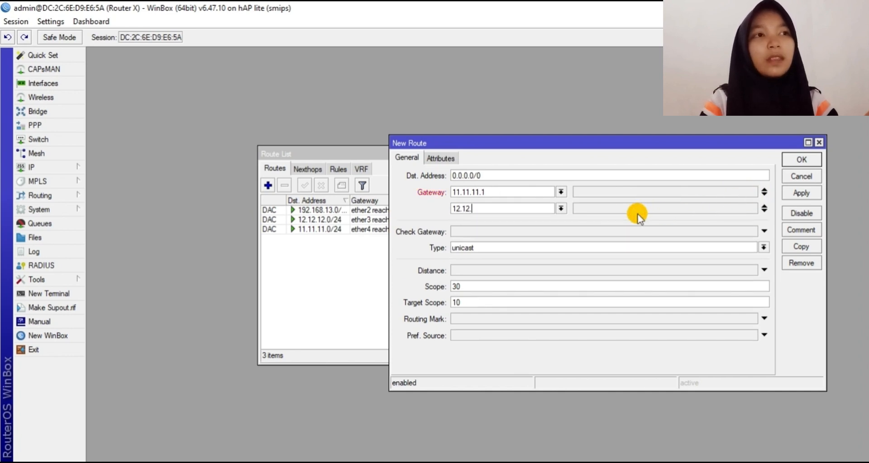
text(12.1)
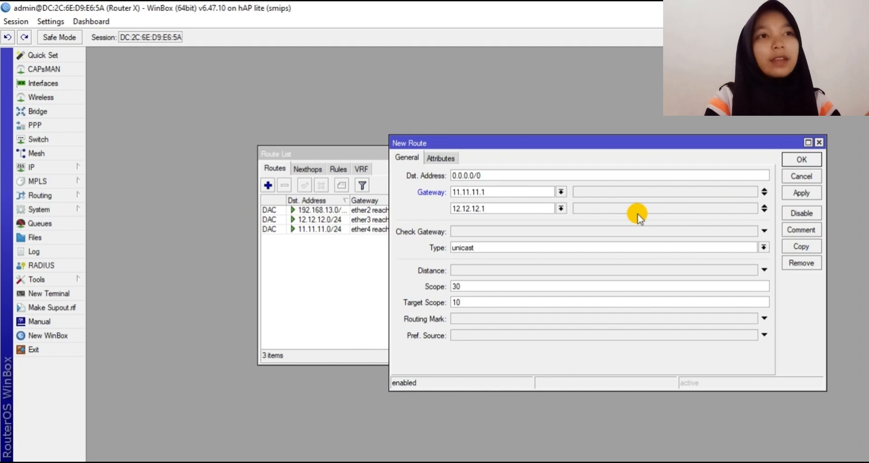
click(788, 161)
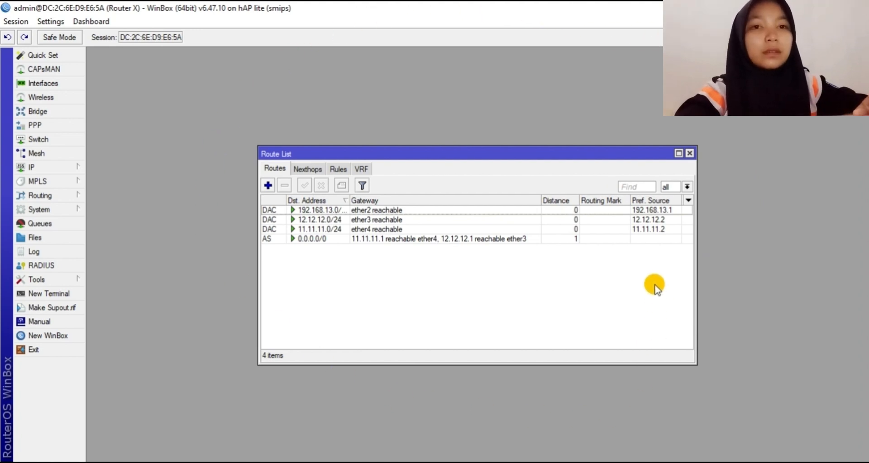
click(690, 153)
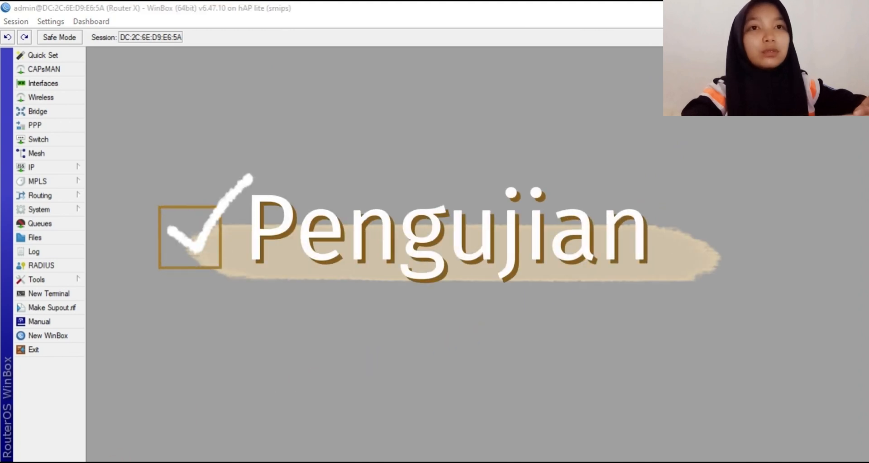
- Run tracert 8.8.8.8 in Command Prompt, dismiss the licence notice, and recall the command
click(199, 462)
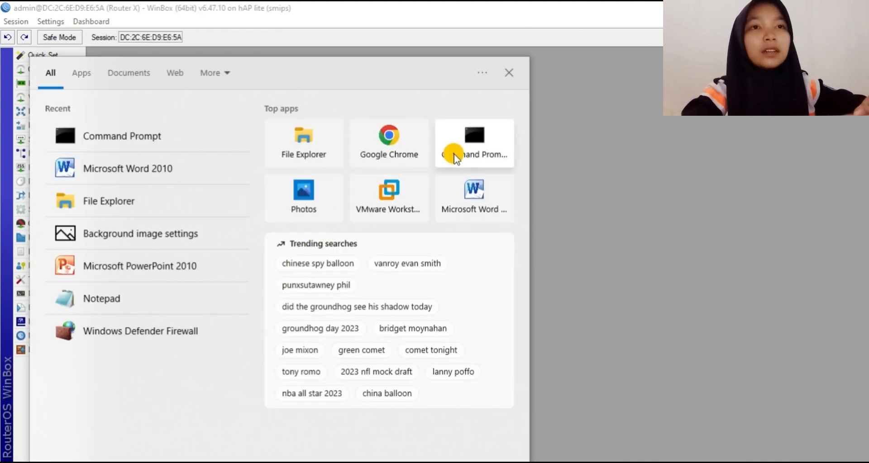
click(454, 155)
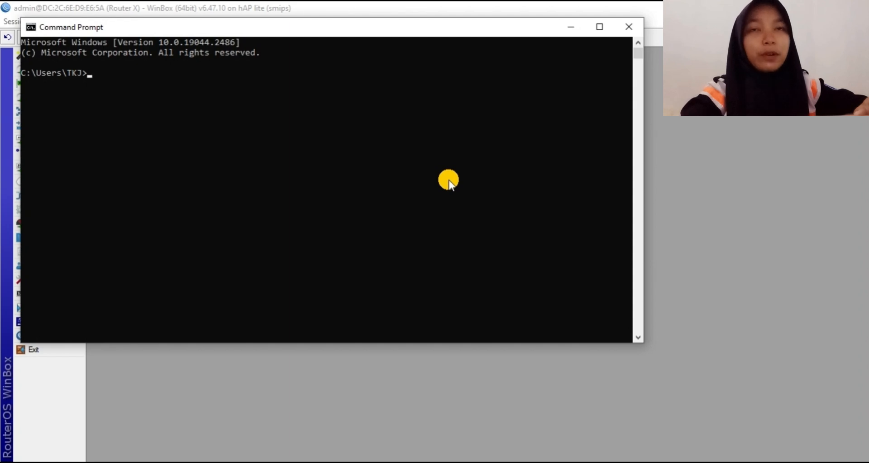
text(TR)
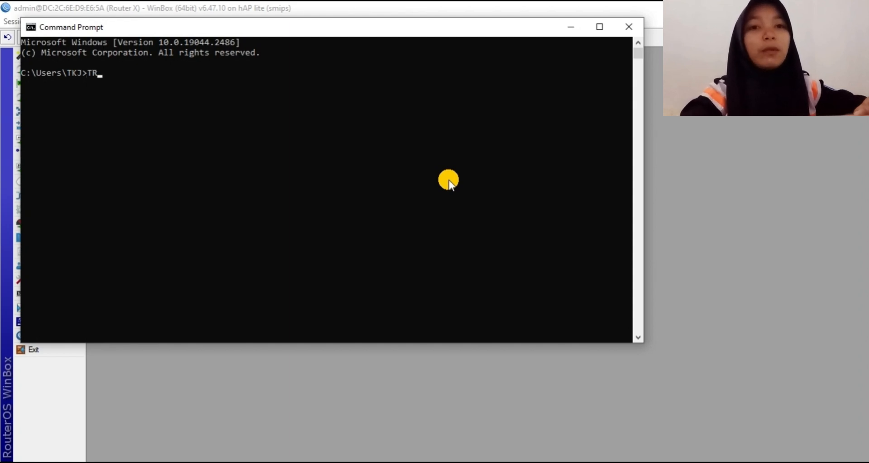
text(ACERT)
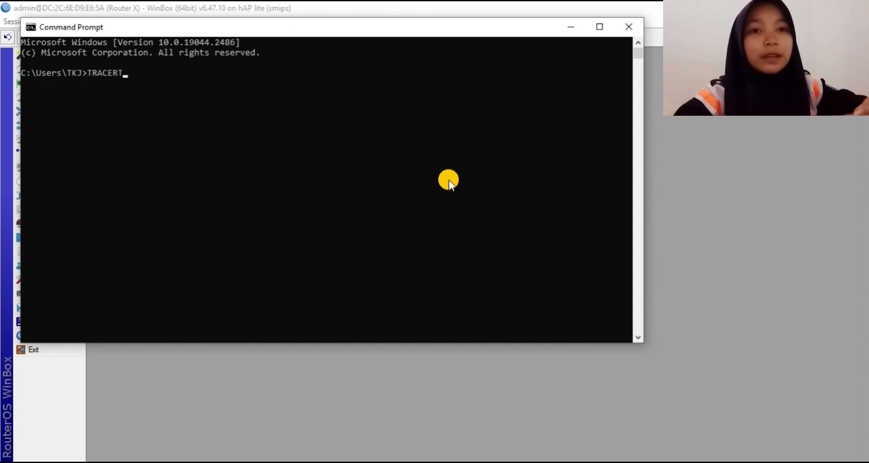
key(BackSpace)
key(BackSpace)
key(BackSpace)
key(BackSpace)
key(BackSpace)
key(BackSpace)
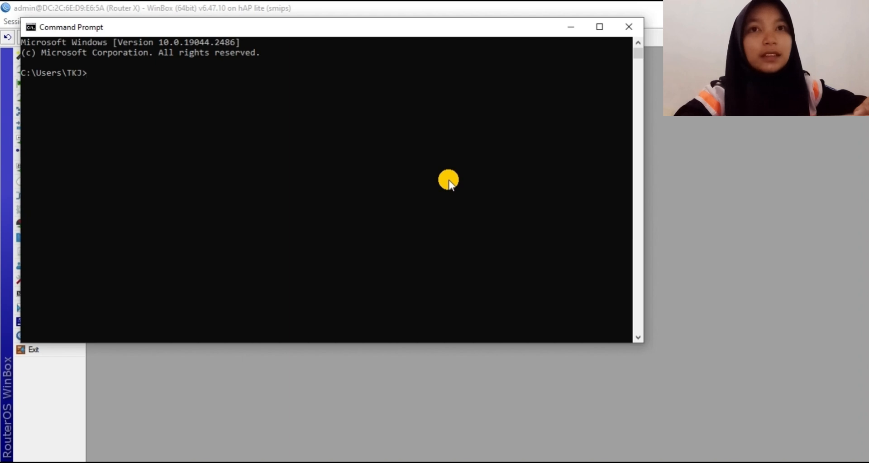
text(tracert 8.8.8.8)
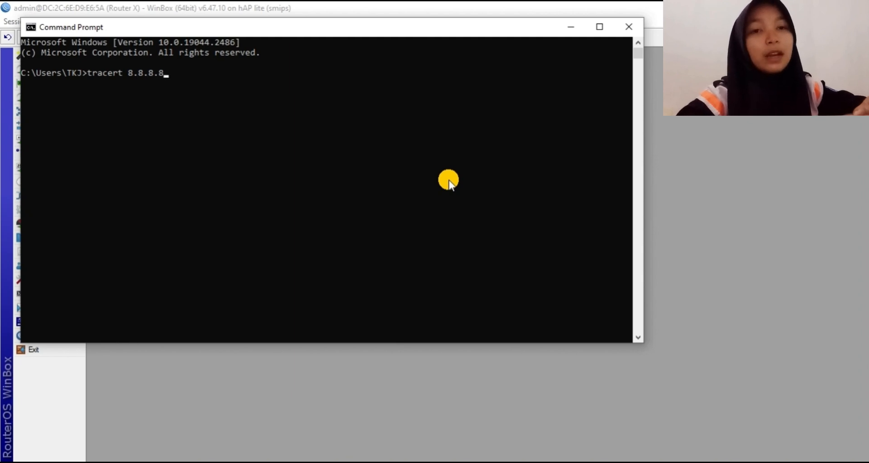
key(Return)
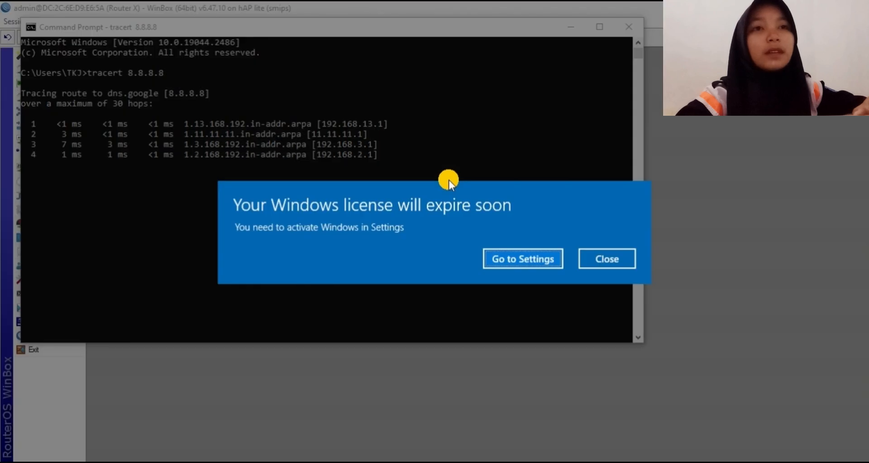
click(608, 263)
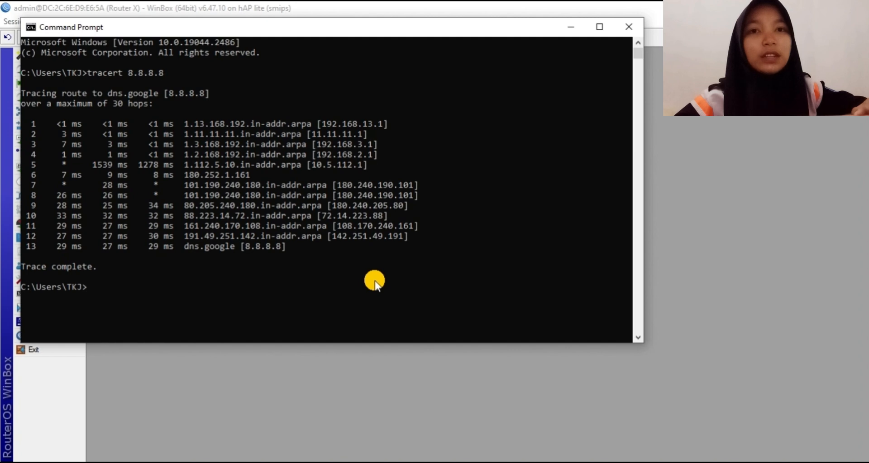
key(Up)
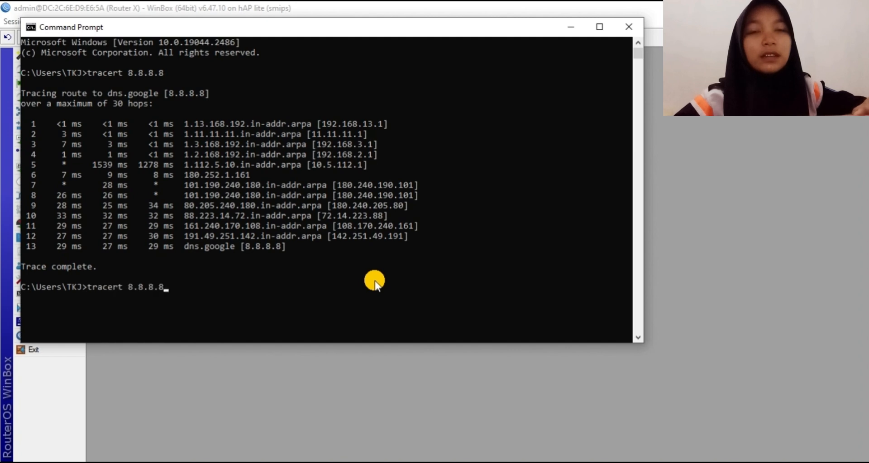
- Rerun tracert 8.8.8.8 in Command Prompt
key(Return)
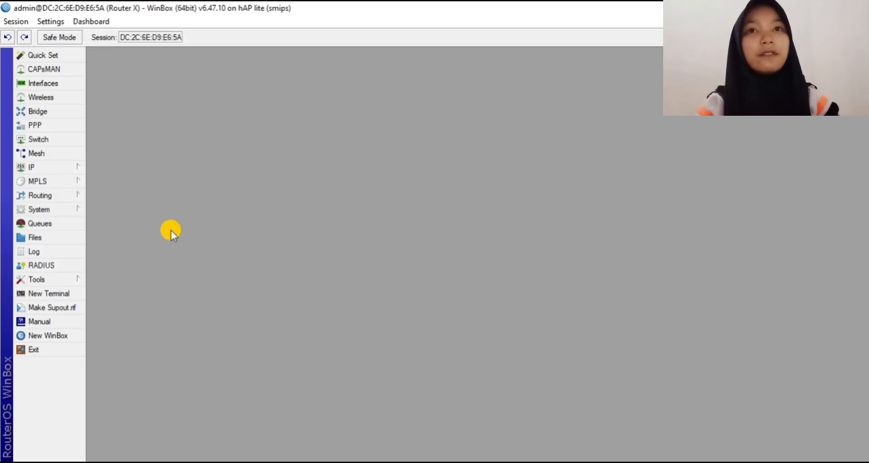
- Add a default route 0.0.0.0/0 with gateway 11.11.11.1 in IP > Routes
click(73, 171)
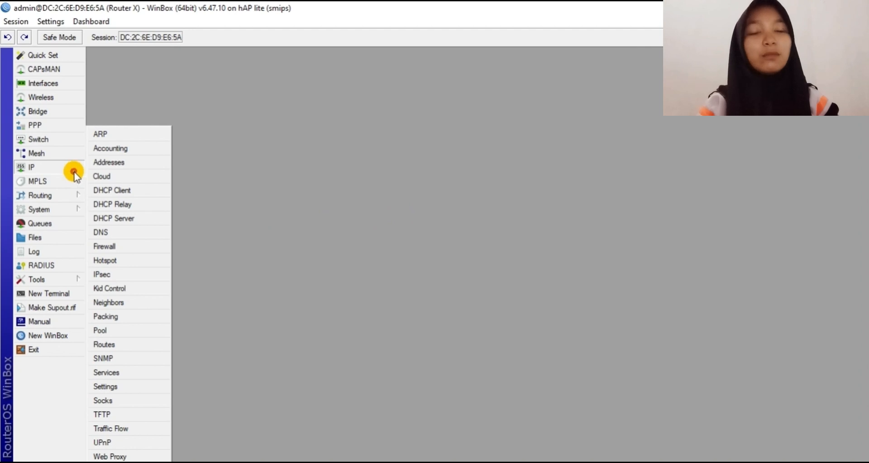
click(119, 344)
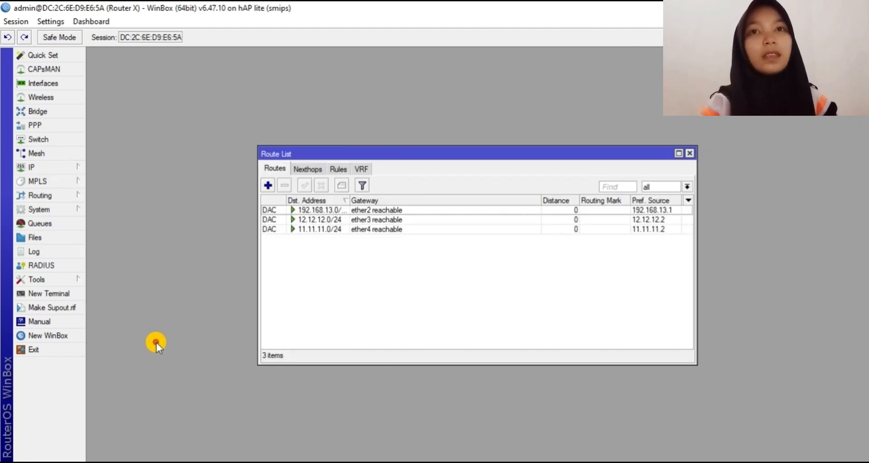
click(269, 186)
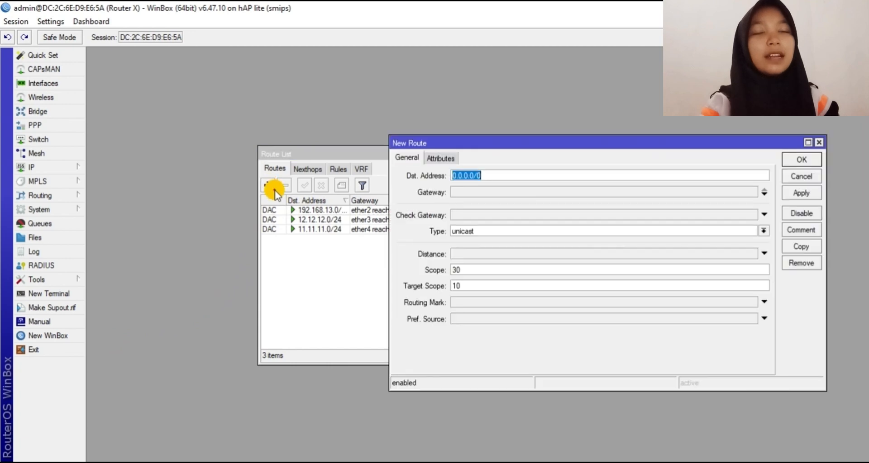
click(484, 193)
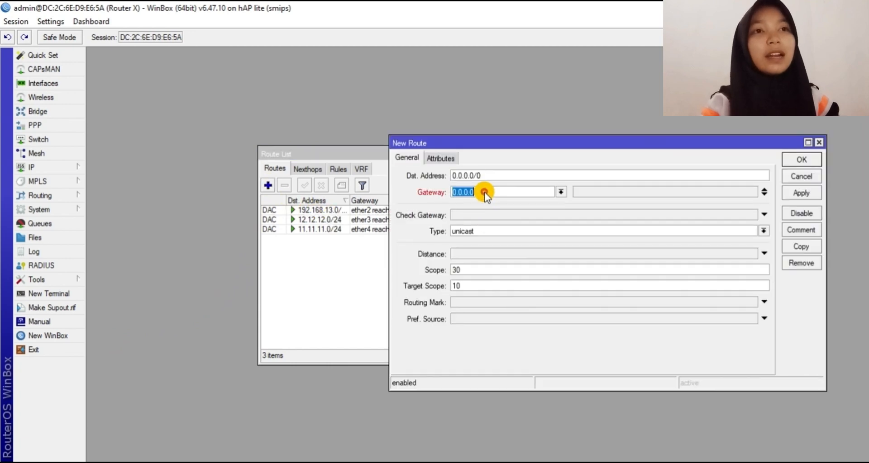
text(1)
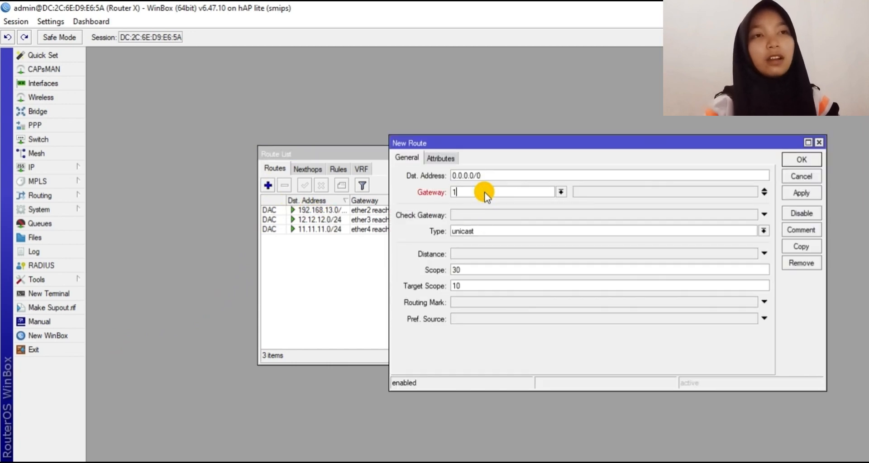
text(1.11.1)
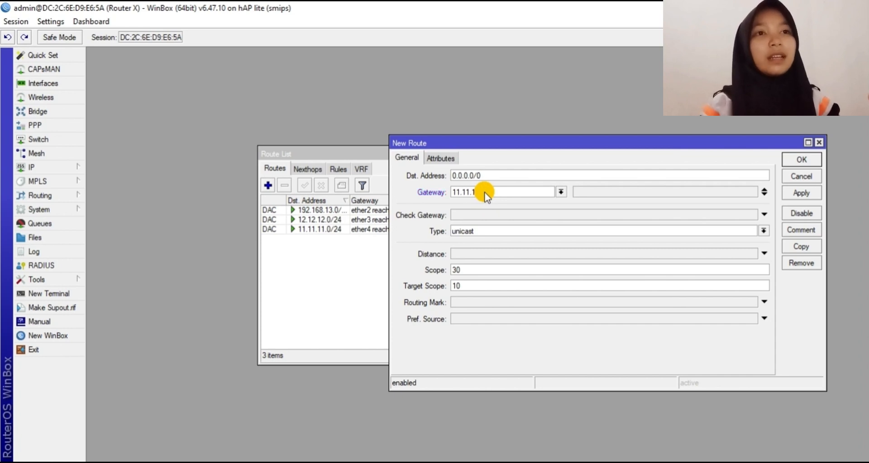
text(1.1)
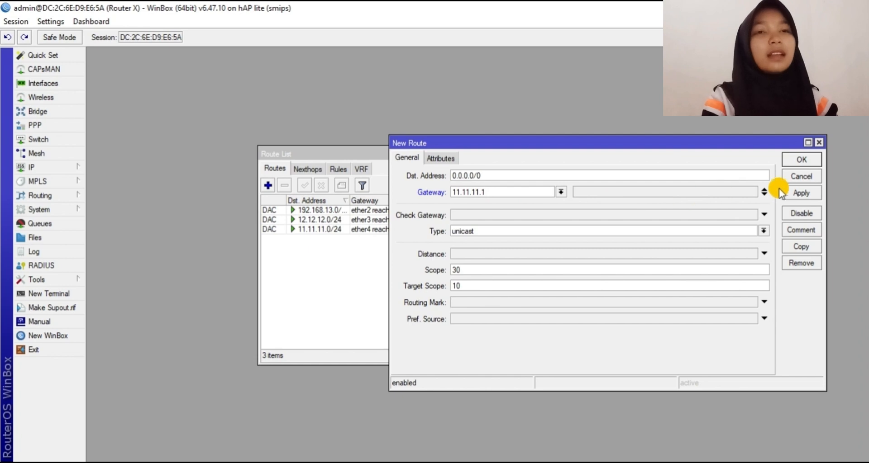
click(798, 193)
click(793, 156)
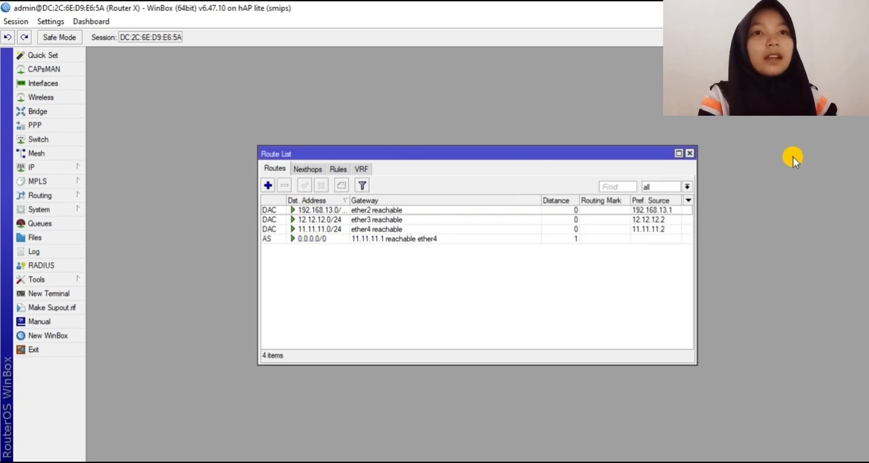
- Start a second new route and begin entering gateway 12.12.12.1
click(268, 185)
click(475, 193)
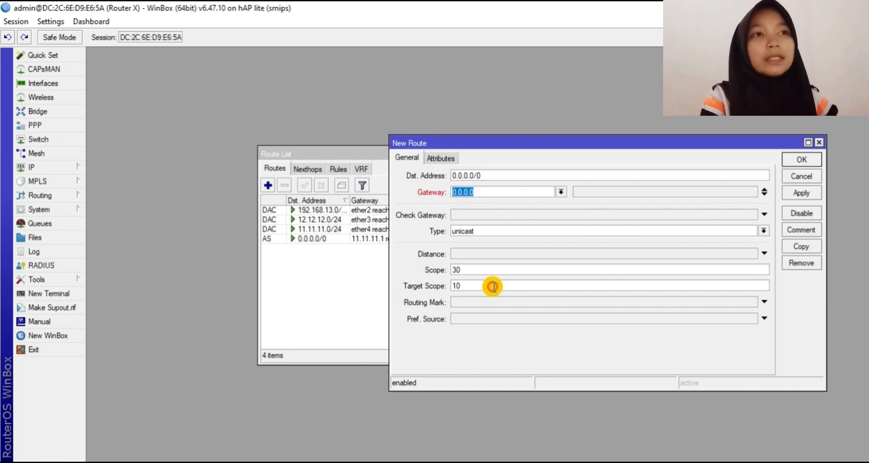
text(12.12.12.1)
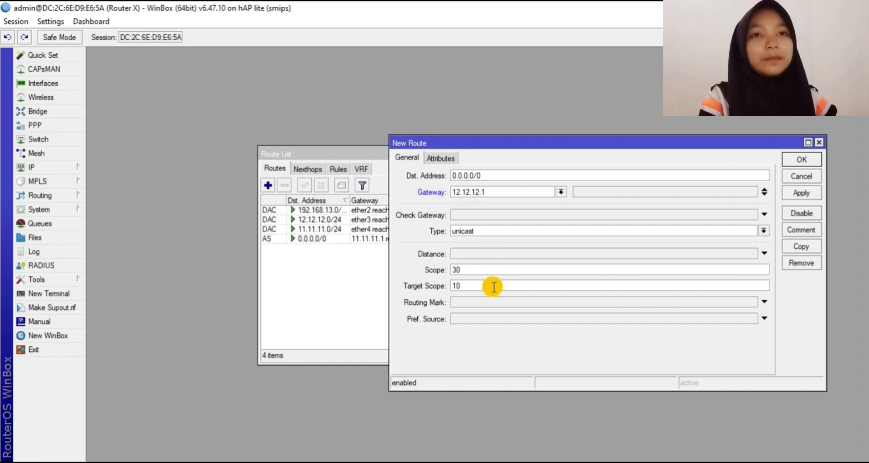
- Save the 12.12.12.1 route, then change its distance from 1 to 2
click(793, 195)
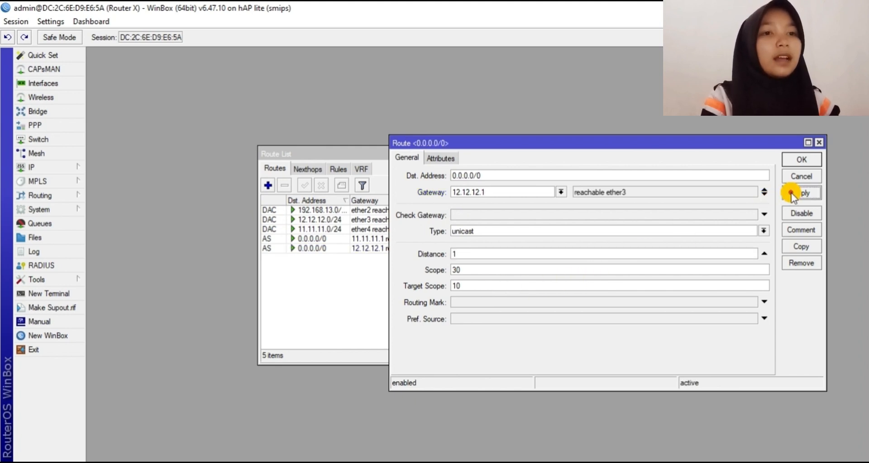
click(795, 163)
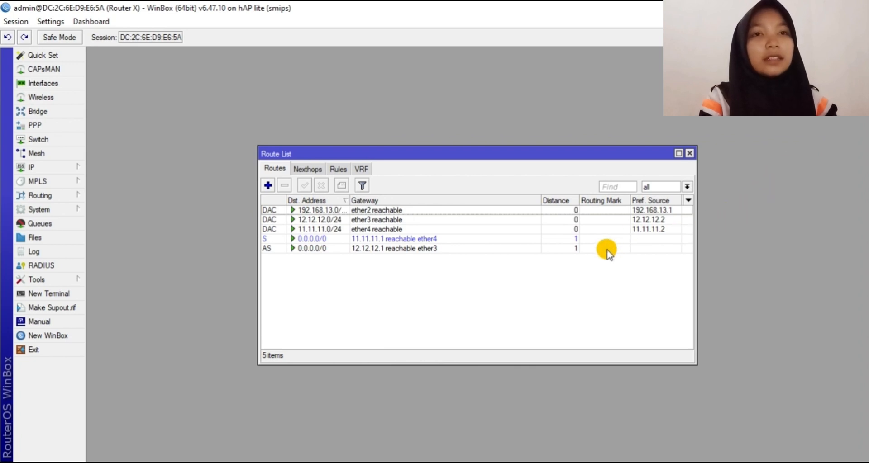
double_click(565, 248)
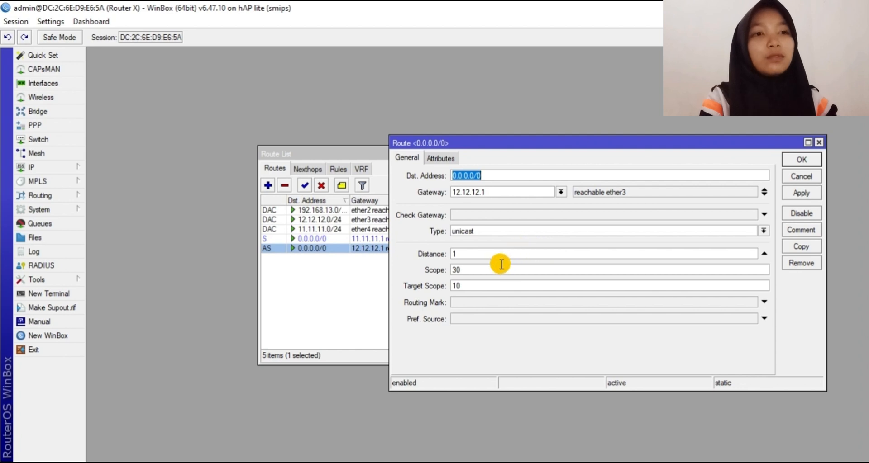
click(503, 257)
key(BackSpace)
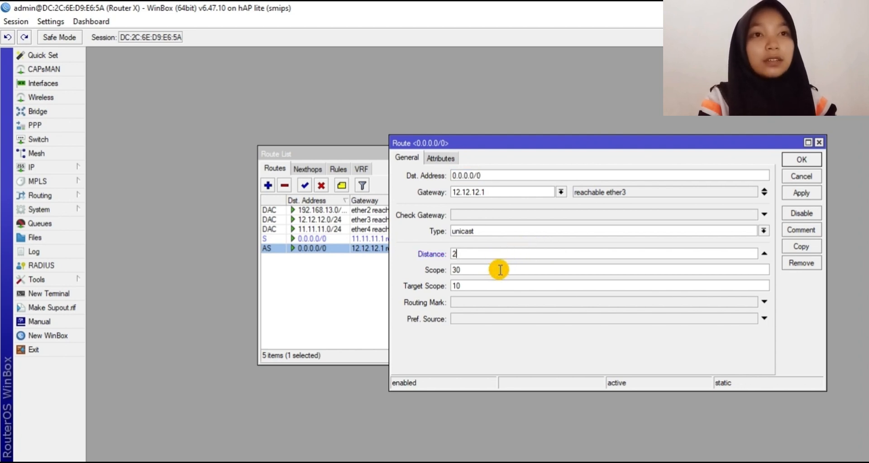
click(801, 193)
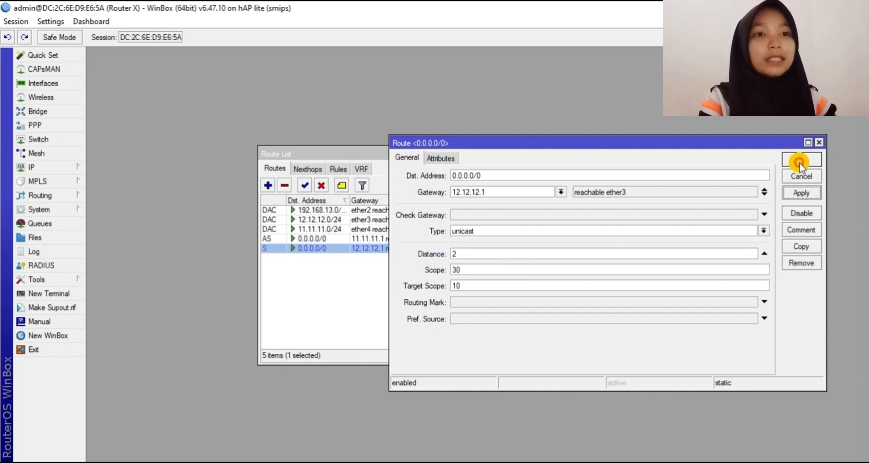
click(799, 162)
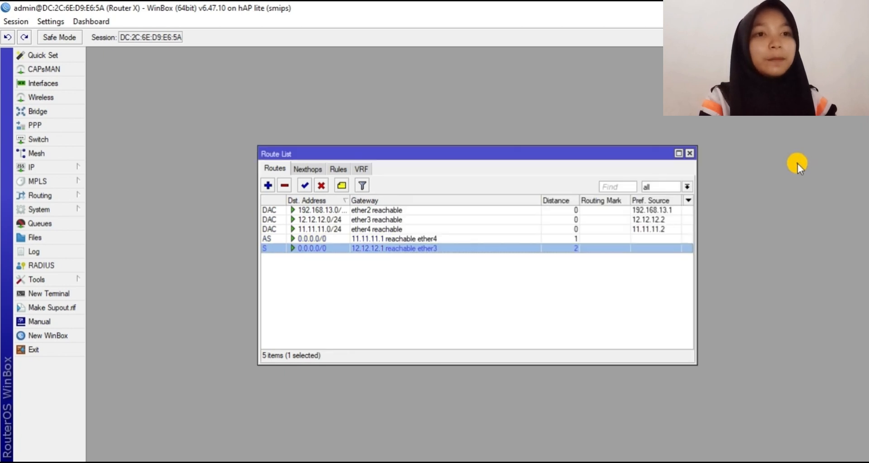
- Set Check Gateway to ping on the 11.11.11.1 route and close the Route List
double_click(578, 239)
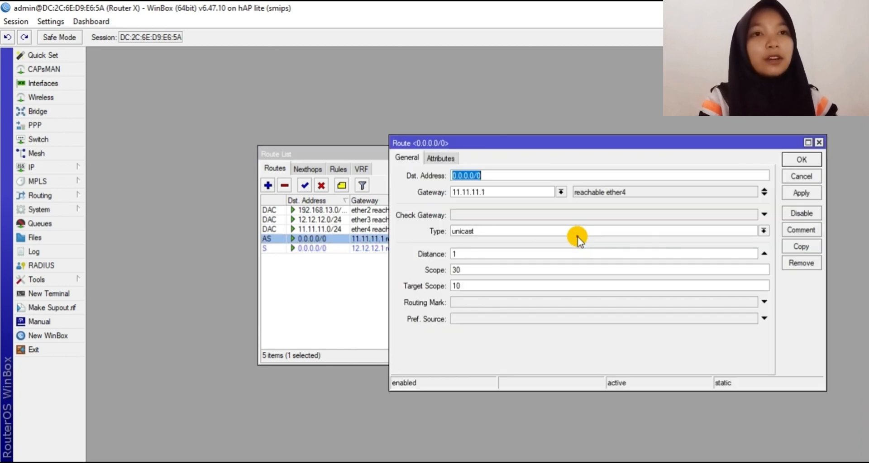
click(562, 215)
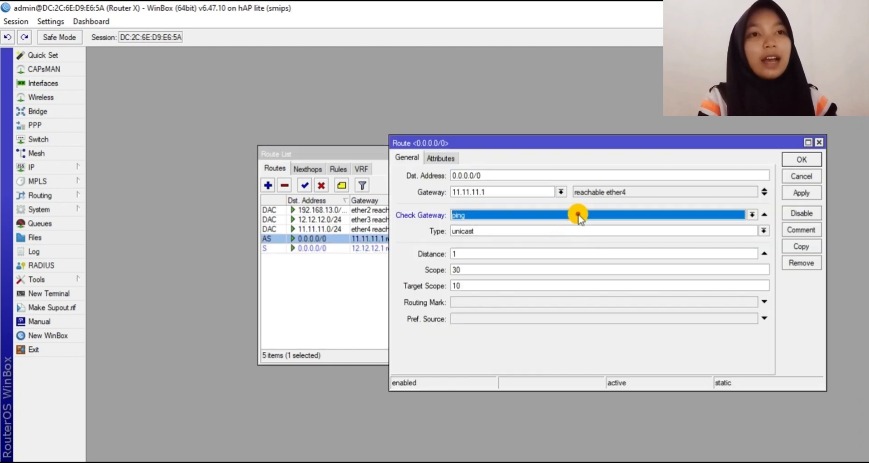
click(808, 193)
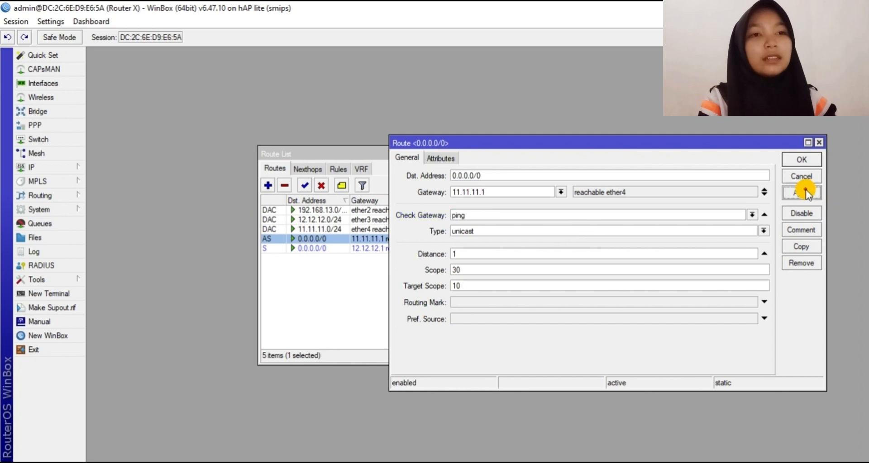
click(807, 161)
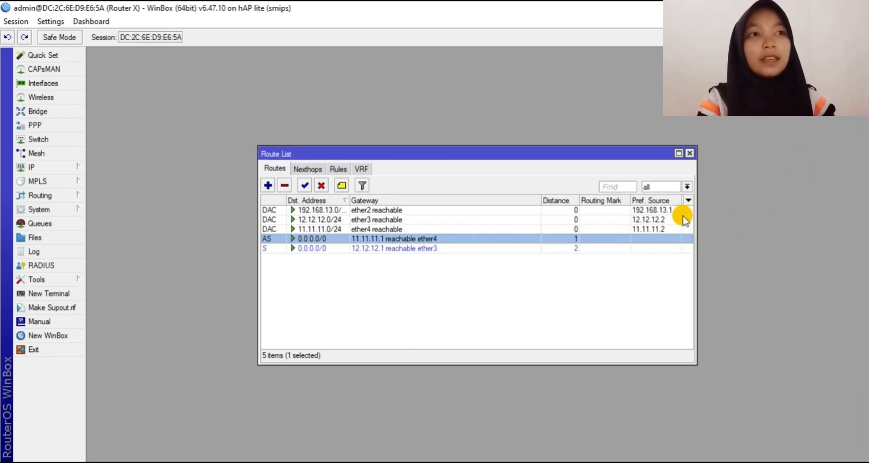
click(692, 154)
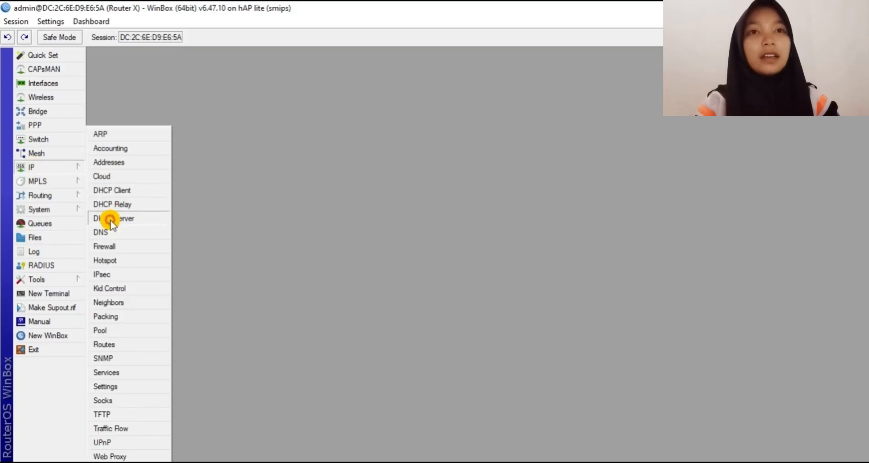
- Start a new mangle rule matching protocol icmp arriving on in-interface ether2
click(105, 246)
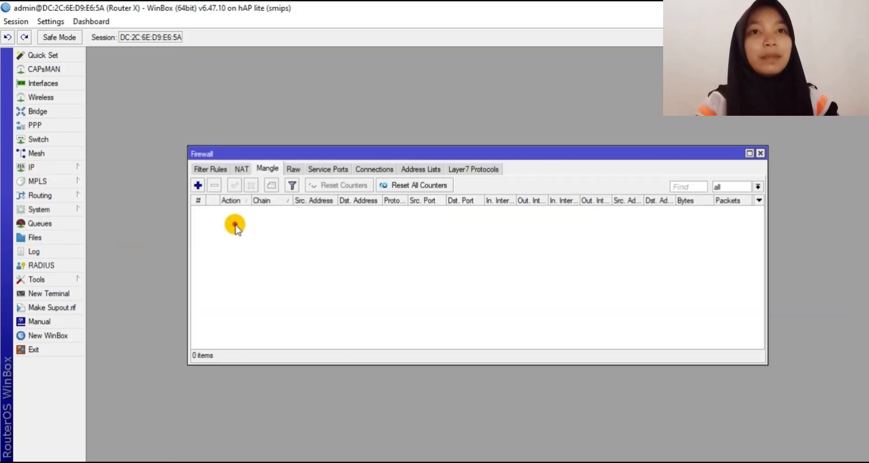
click(197, 186)
click(365, 70)
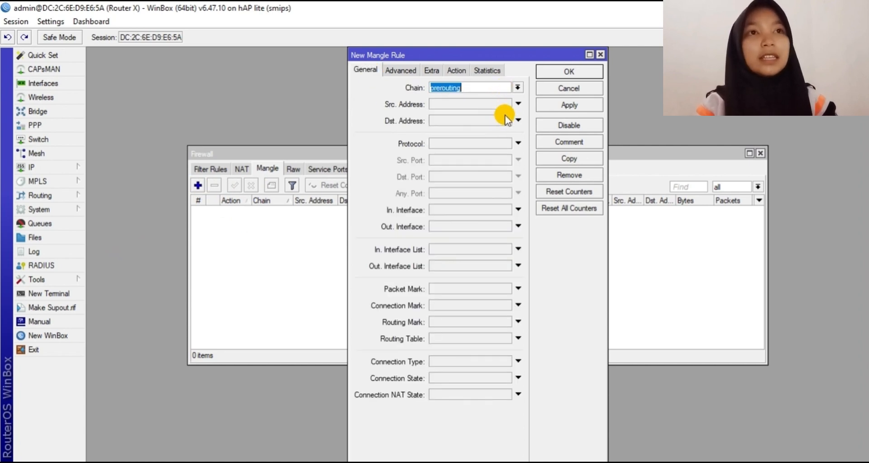
click(518, 144)
click(506, 144)
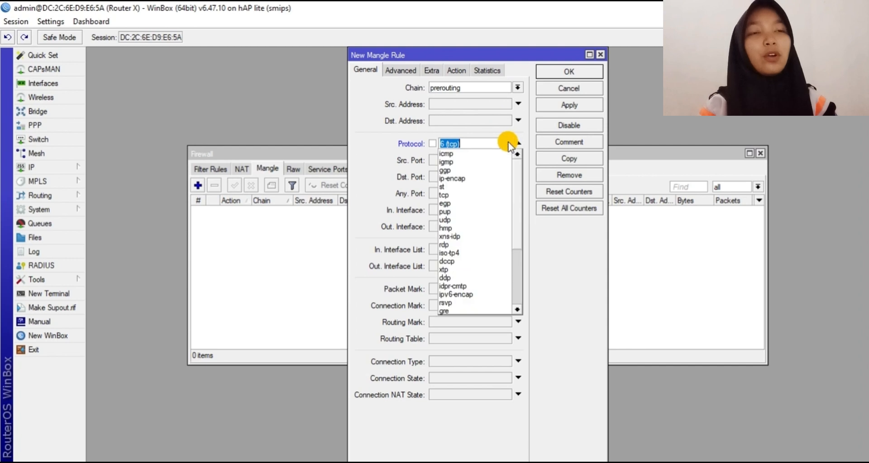
click(504, 153)
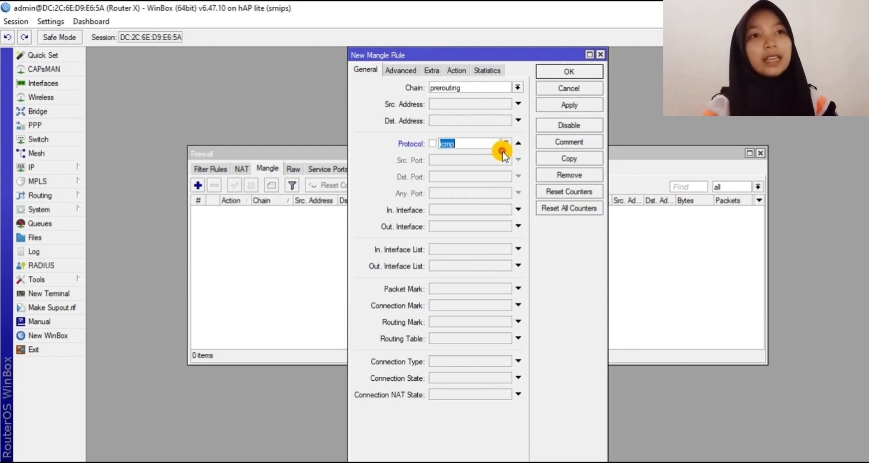
click(518, 210)
click(506, 209)
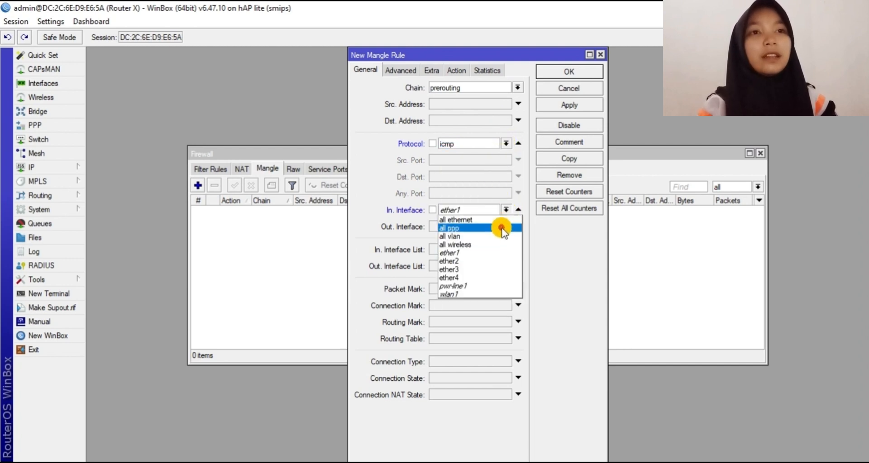
click(497, 262)
- Set the rule's action to mark routing with new routing mark icmp_route, save, and close Firewall
click(456, 69)
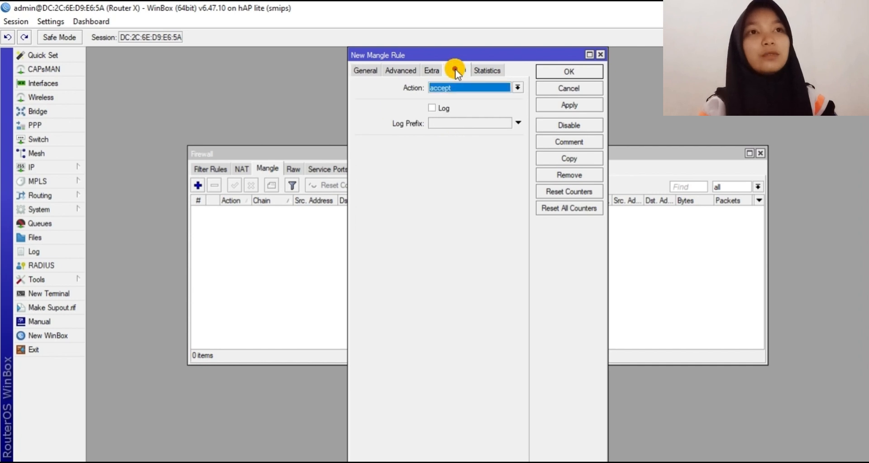
click(513, 87)
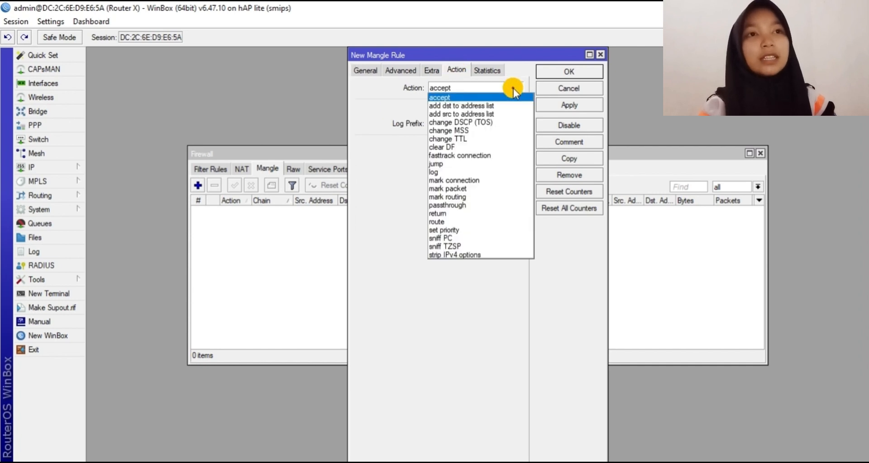
click(481, 187)
click(472, 146)
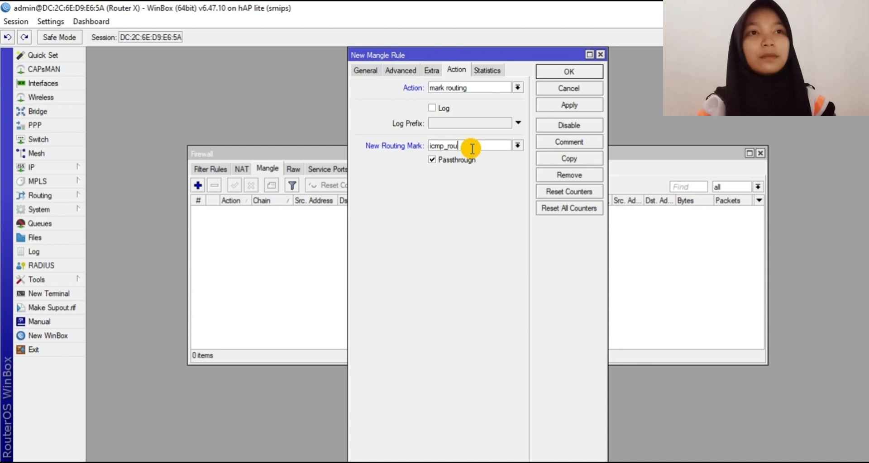
click(564, 105)
click(562, 72)
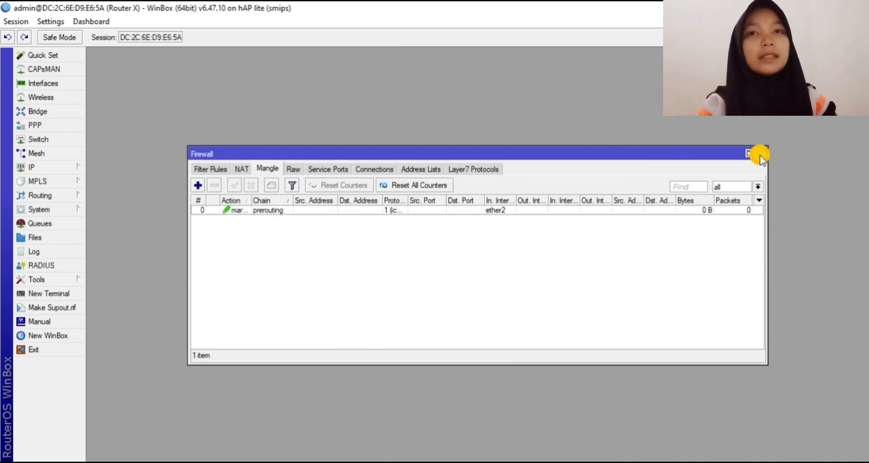
click(760, 152)
- Create queue1 targeting ether4 with 3M upload and 3M download max limits, then close the Queue List
click(38, 224)
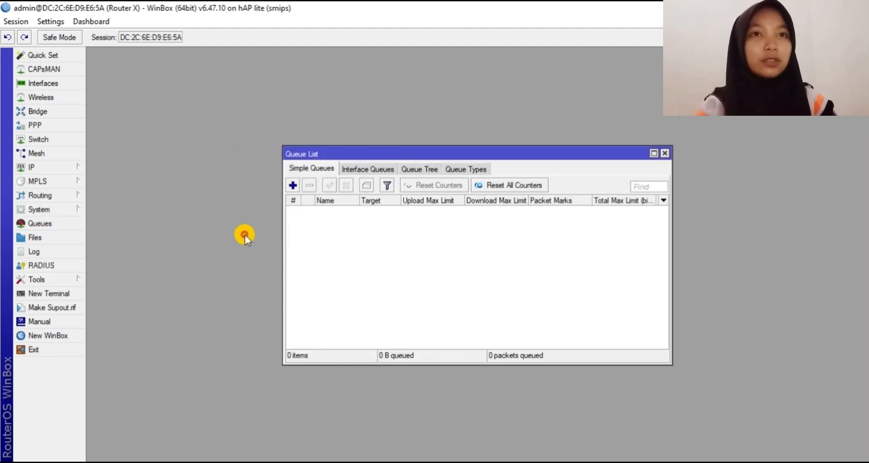
click(293, 185)
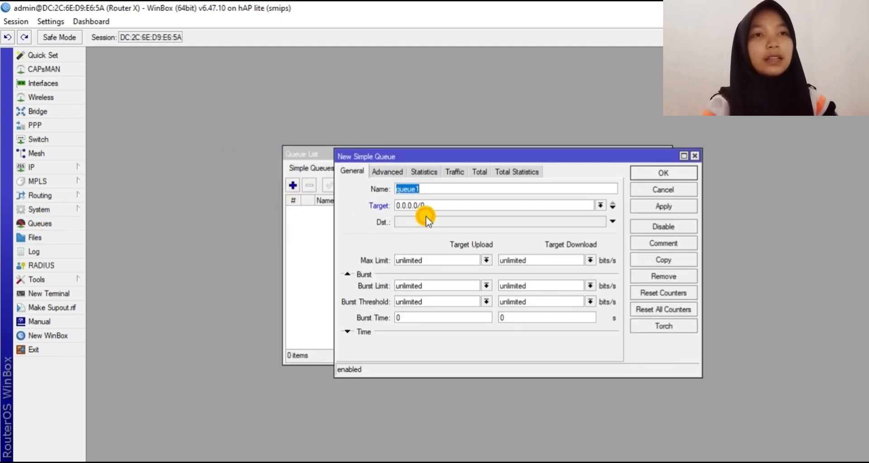
click(600, 206)
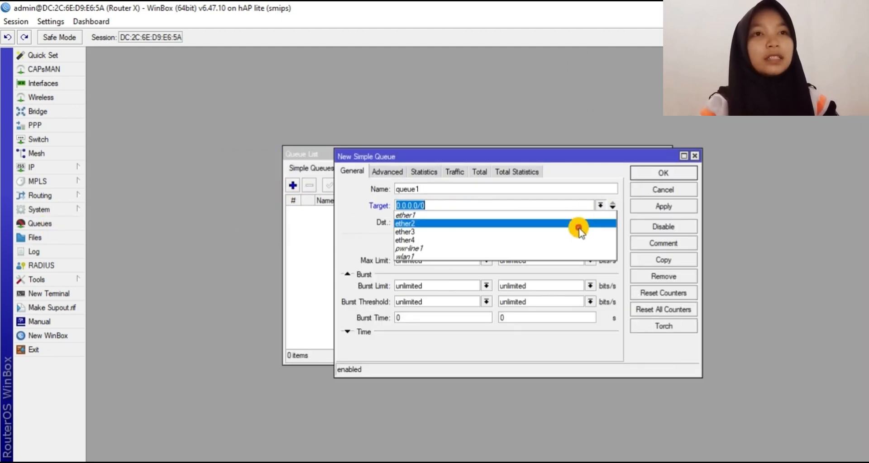
click(576, 241)
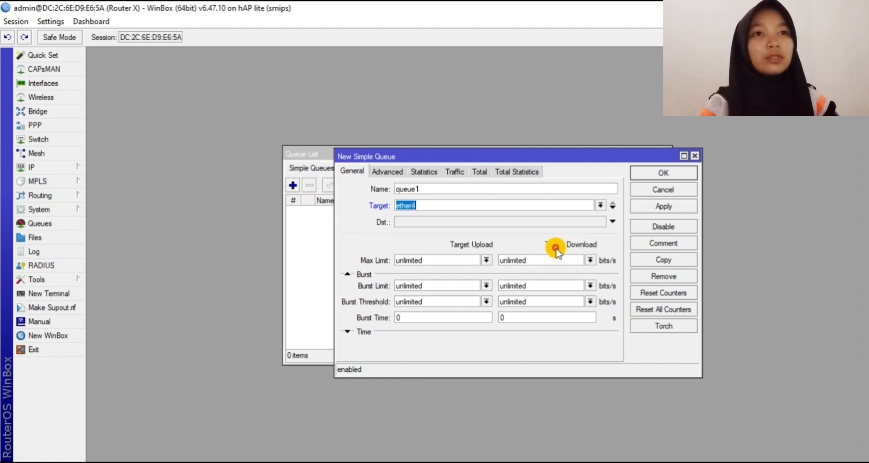
click(485, 259)
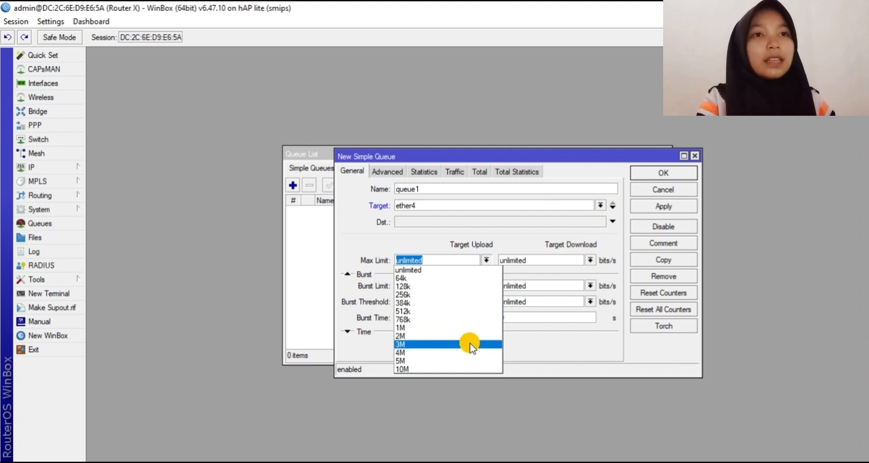
click(469, 345)
click(590, 261)
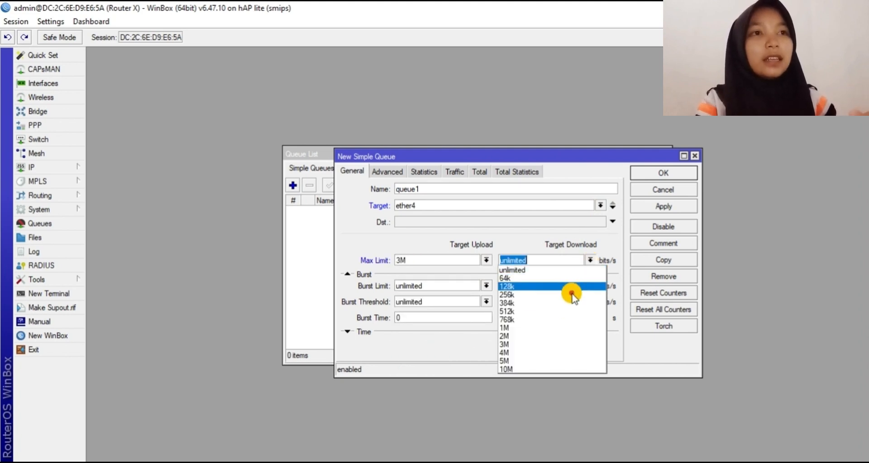
click(567, 347)
click(661, 207)
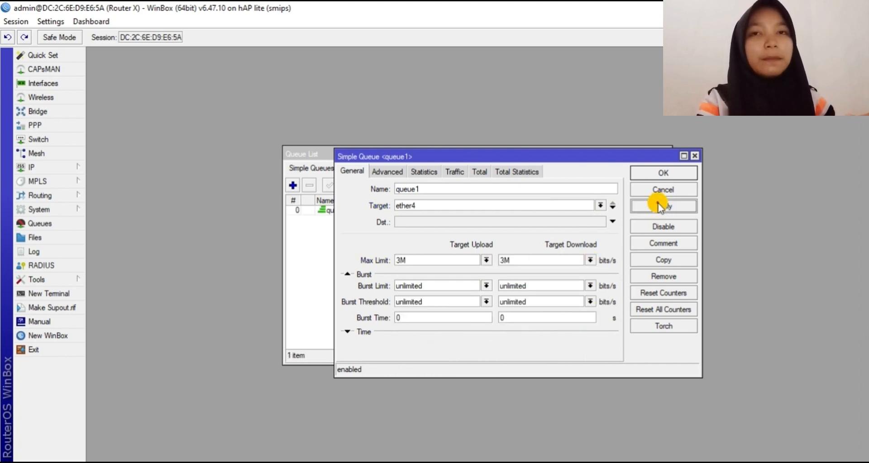
click(654, 176)
click(666, 155)
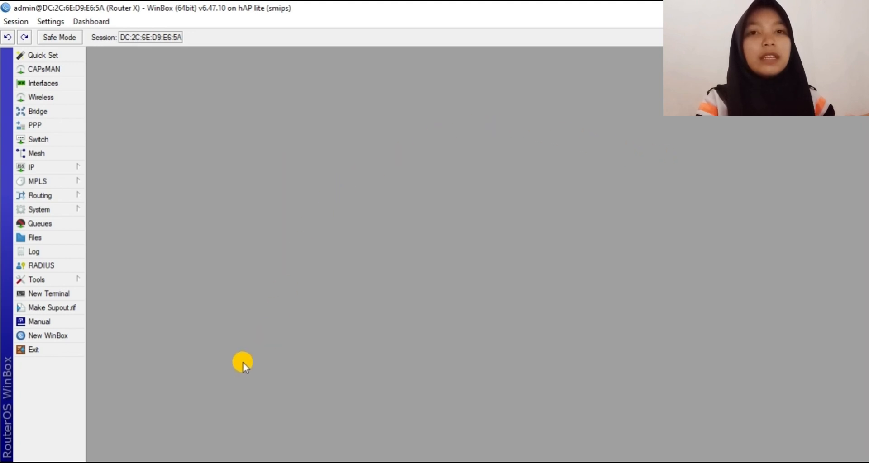
- Set routing mark icmp_route on the 0.0.0.0/0 route via 12.12.12.1
click(66, 169)
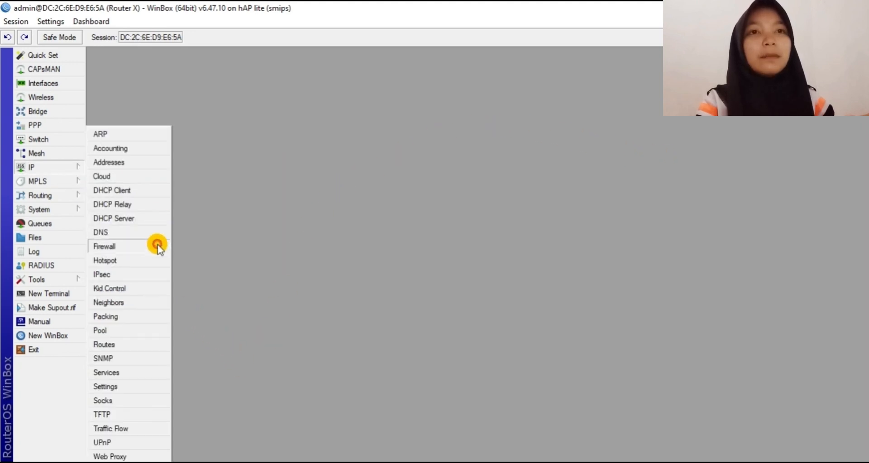
click(136, 344)
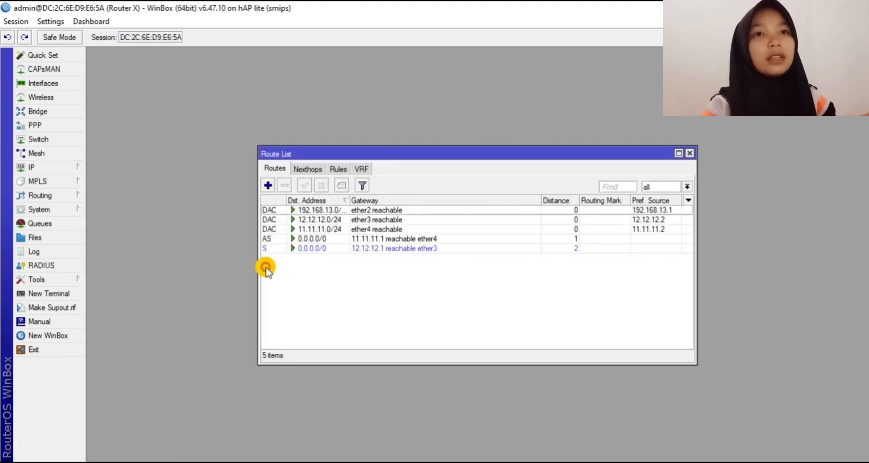
double_click(297, 249)
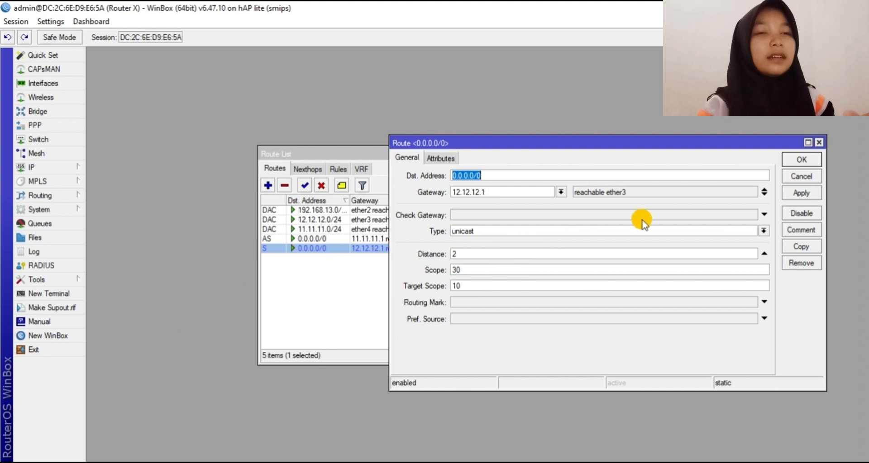
click(762, 303)
click(752, 302)
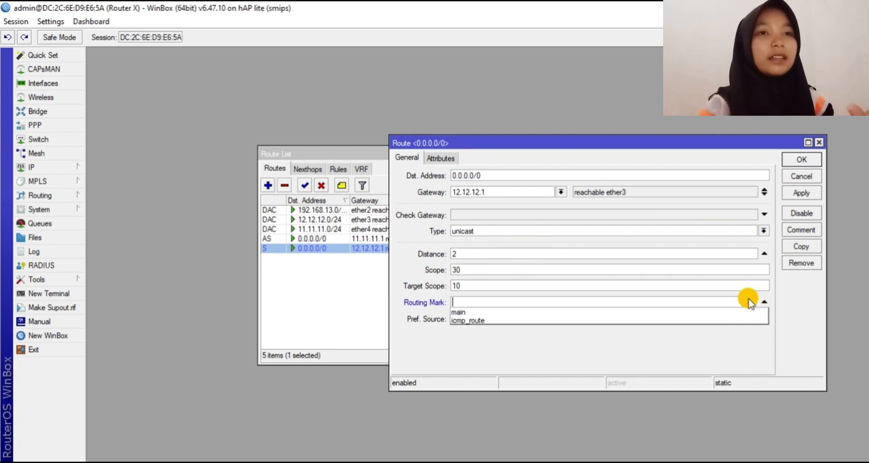
click(730, 320)
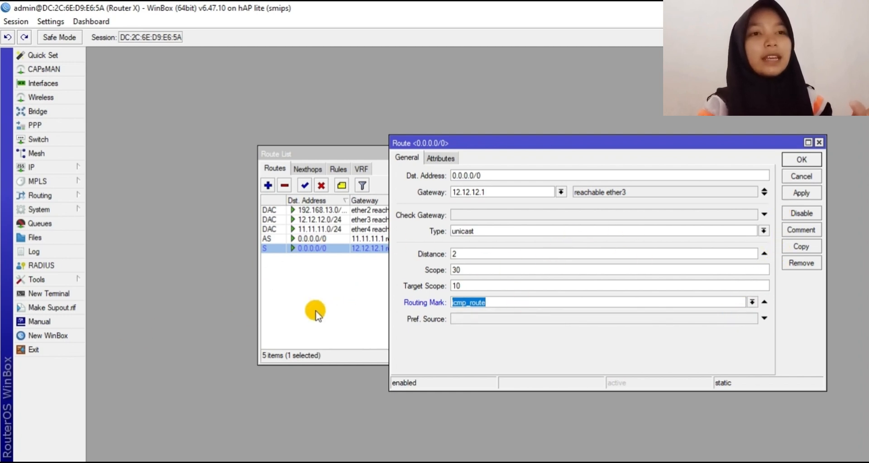
click(799, 193)
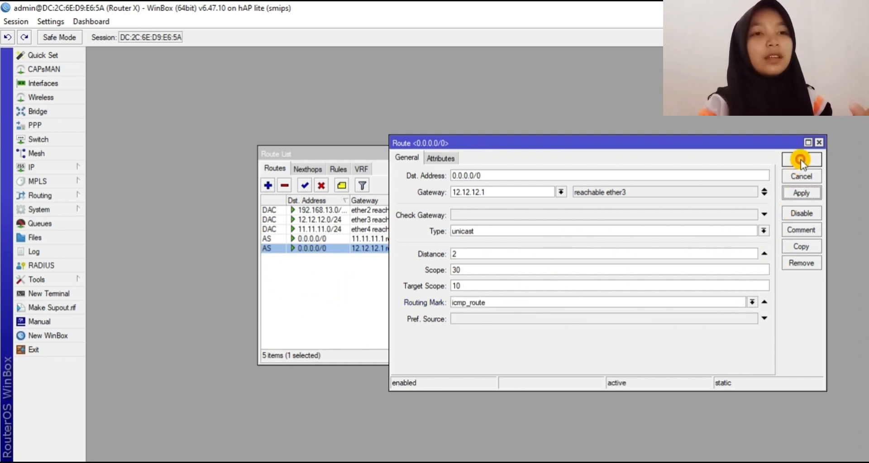
click(796, 162)
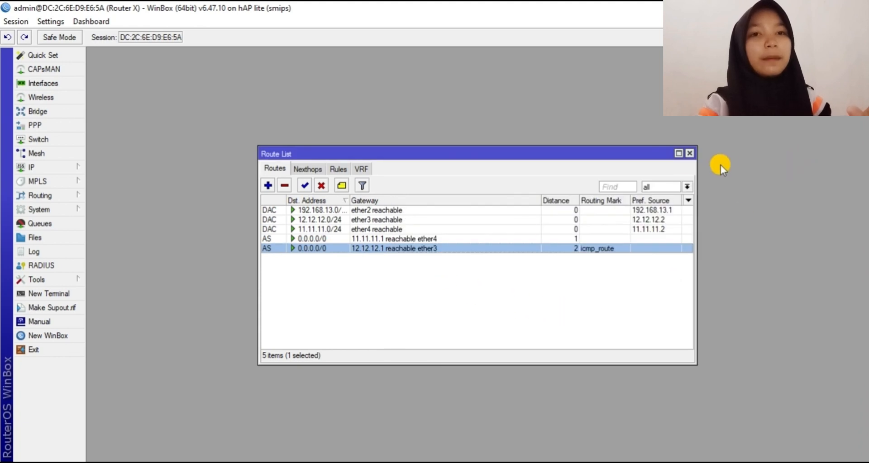
- Close the Route List and run tracert 8.8.8.8 in a new Command Prompt
click(691, 156)
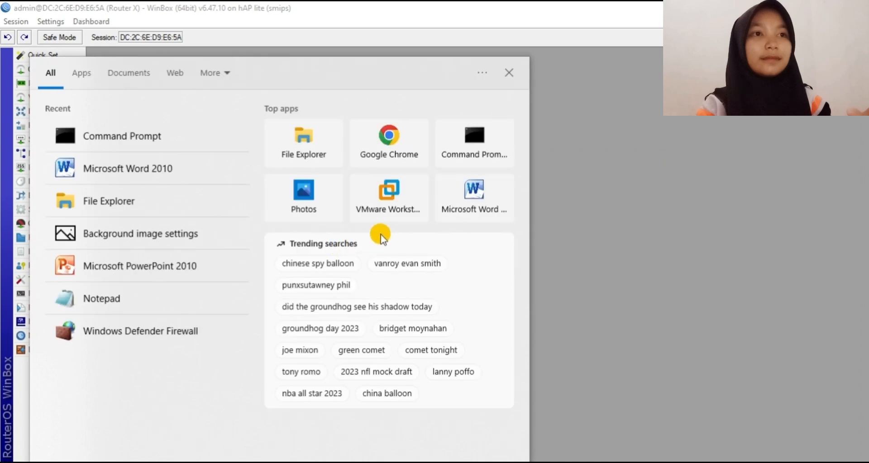
click(465, 160)
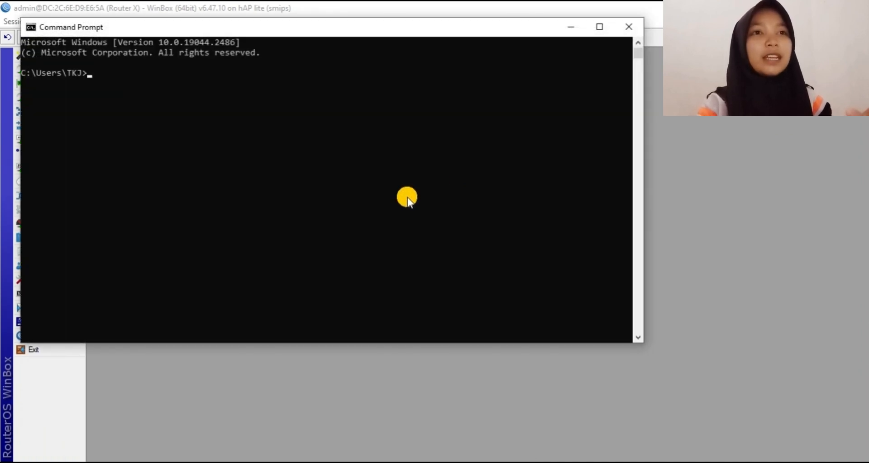
text(tracert)
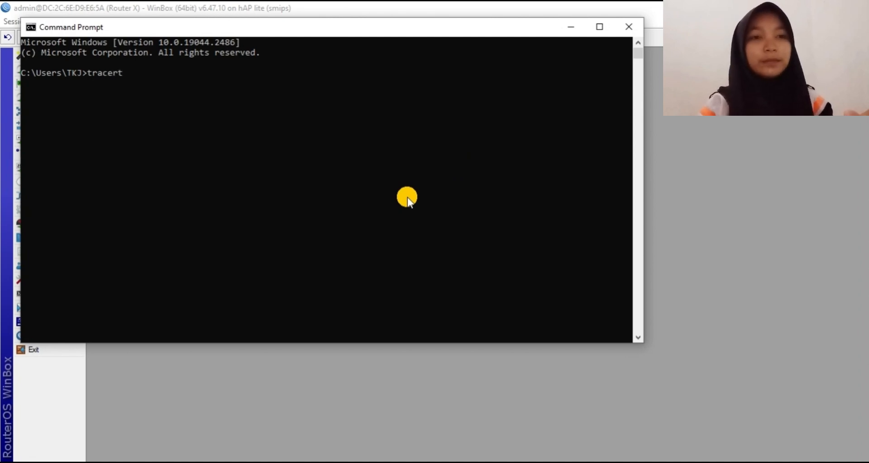
text( 8.8.8.)
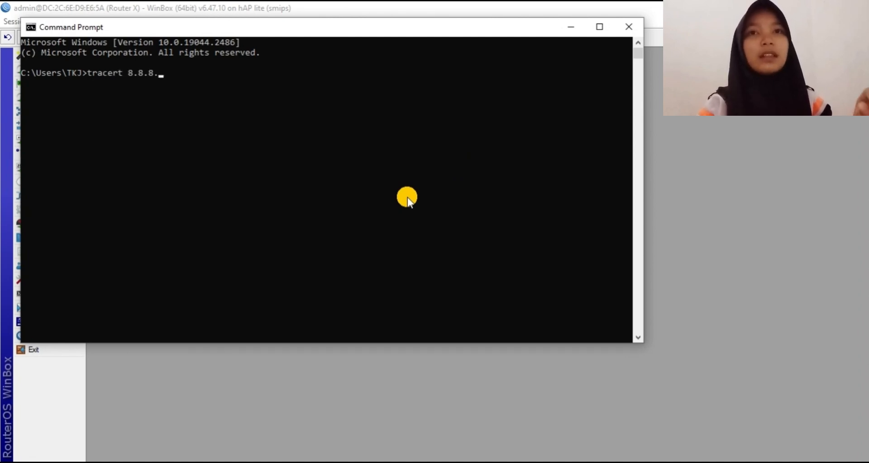
text(8)
key(Return)
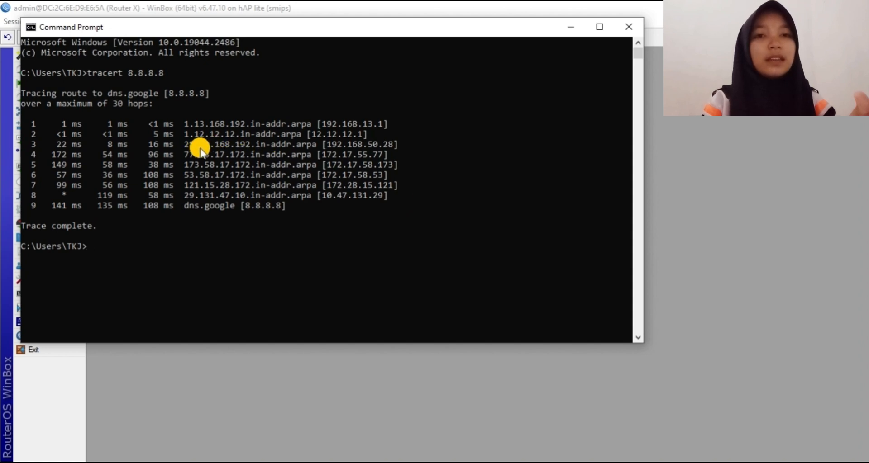
- Close Command Prompt and rerun the speedtest.net test, replacing the 2.92 Mbps download result
click(626, 28)
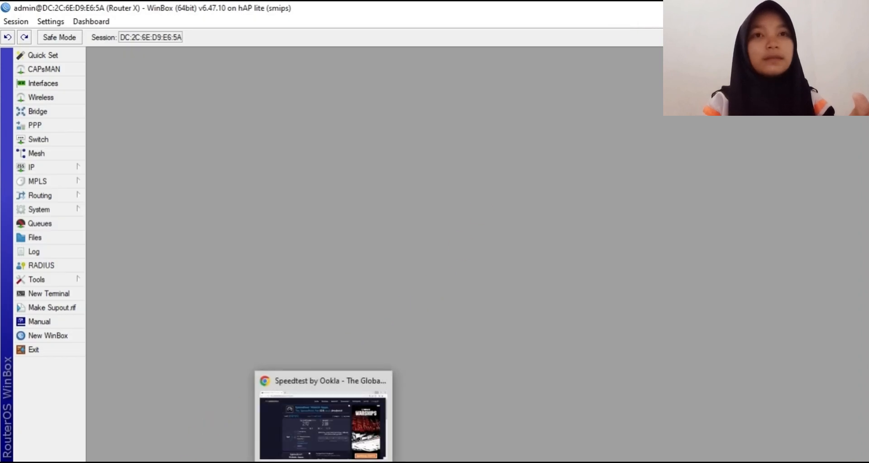
click(324, 430)
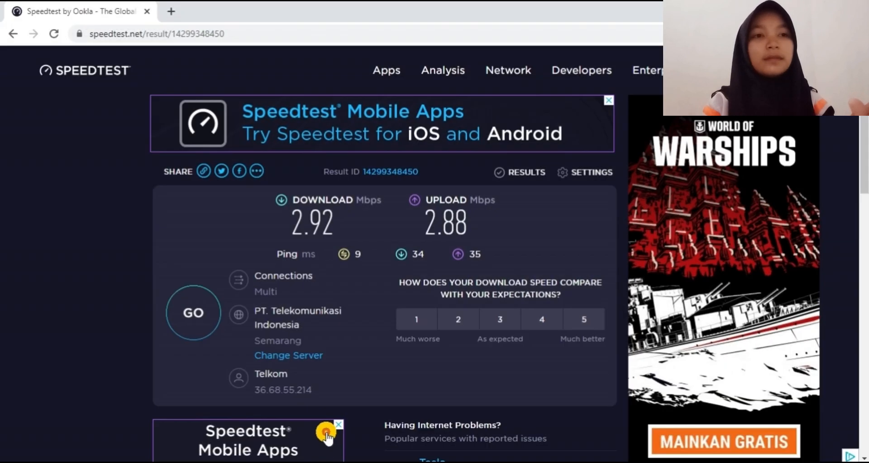
click(195, 312)
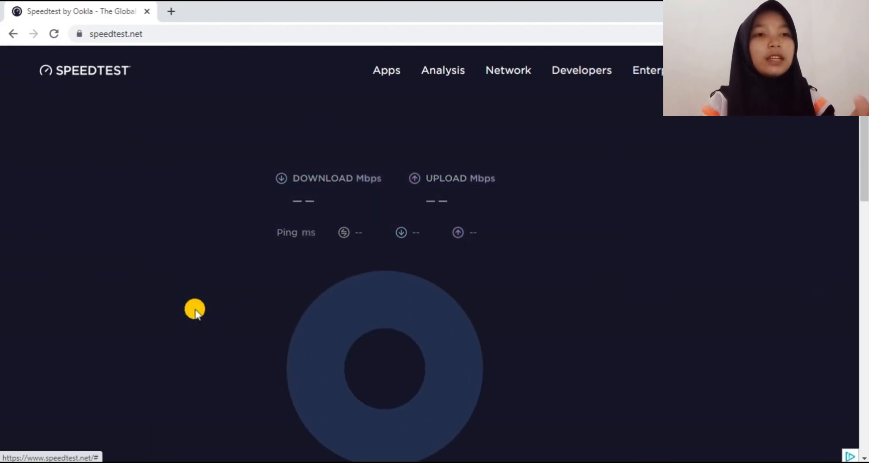